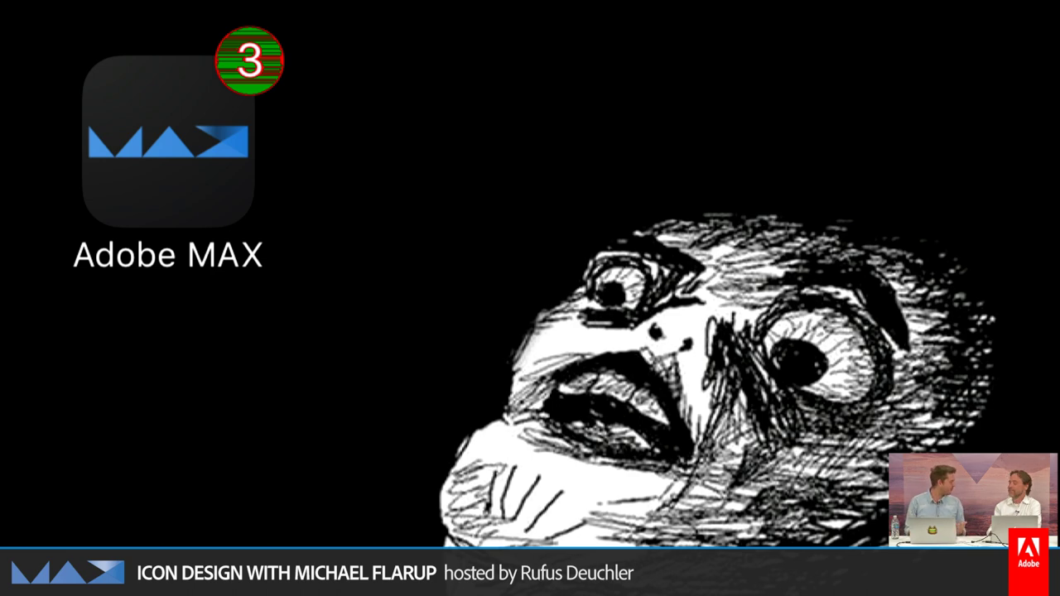
- Finish the slides, hide Keynote, and open the Demo folder from the desktop in an enlarged window
key("Right")
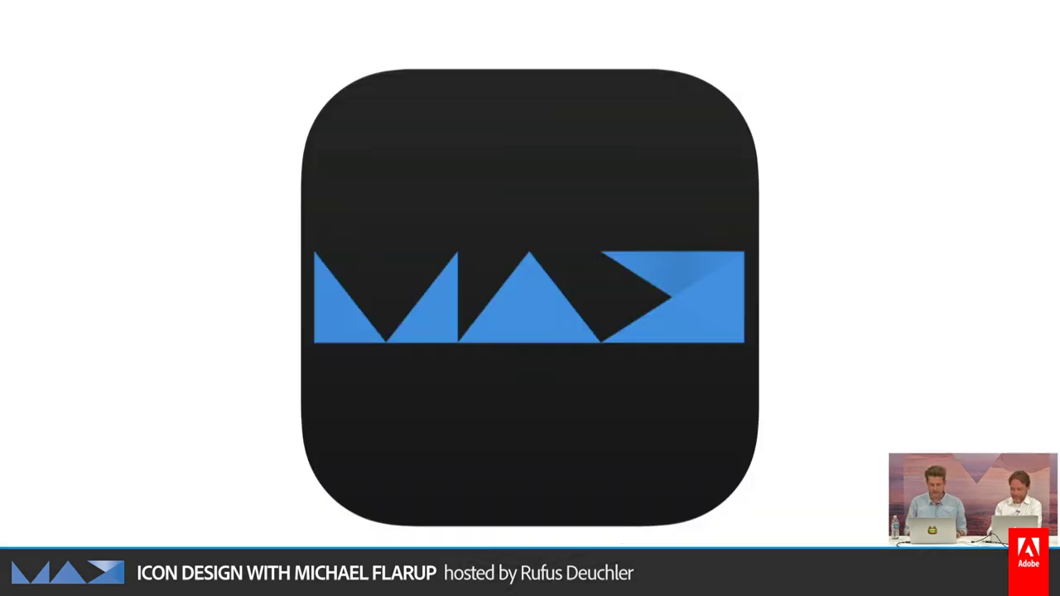
key("Right")
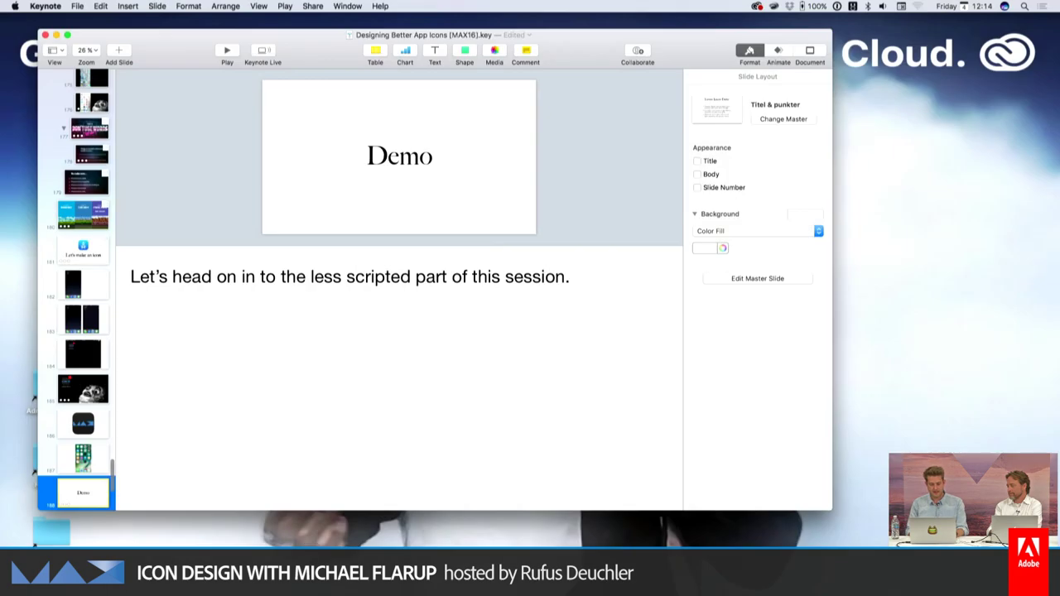
key("super+h")
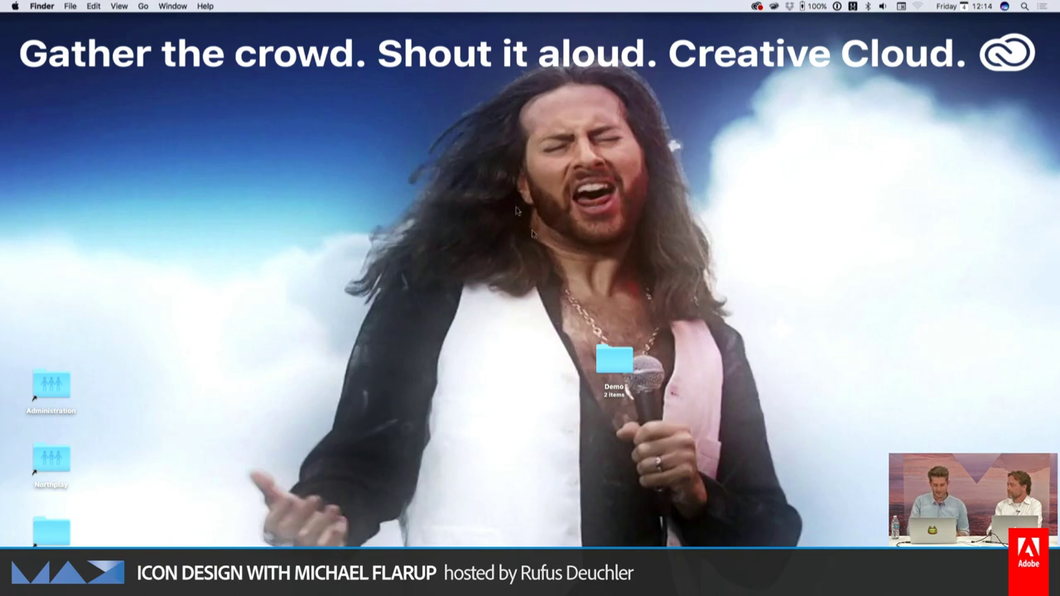
double_click(606, 357)
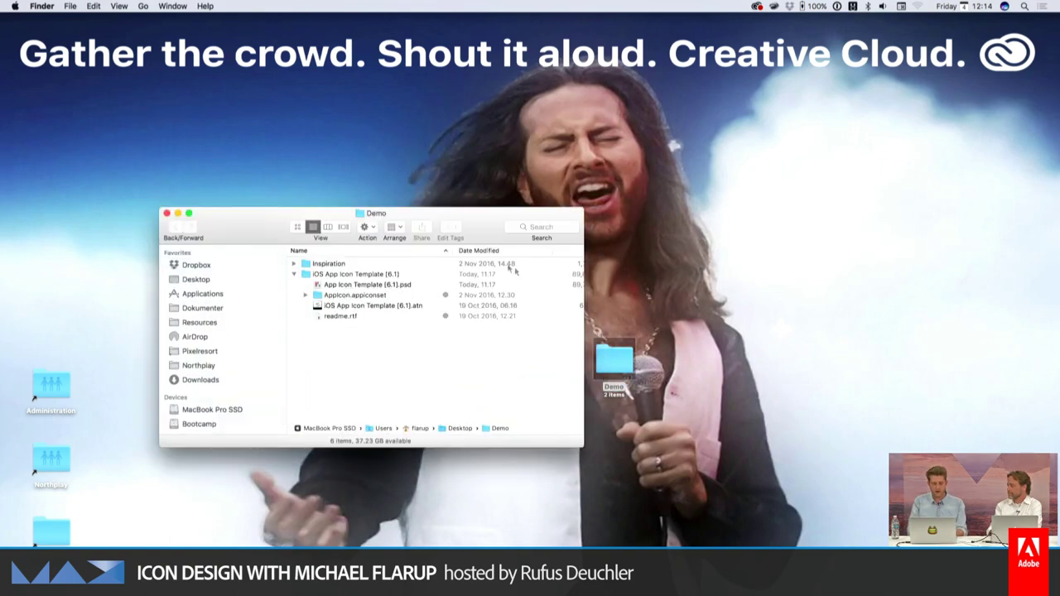
left_click_drag(551, 442, 769, 446)
- Switch to Safari, try to open the iOS App Icon template on applypixels.com, and go back to the template overview
key("super+space")
type("saf")
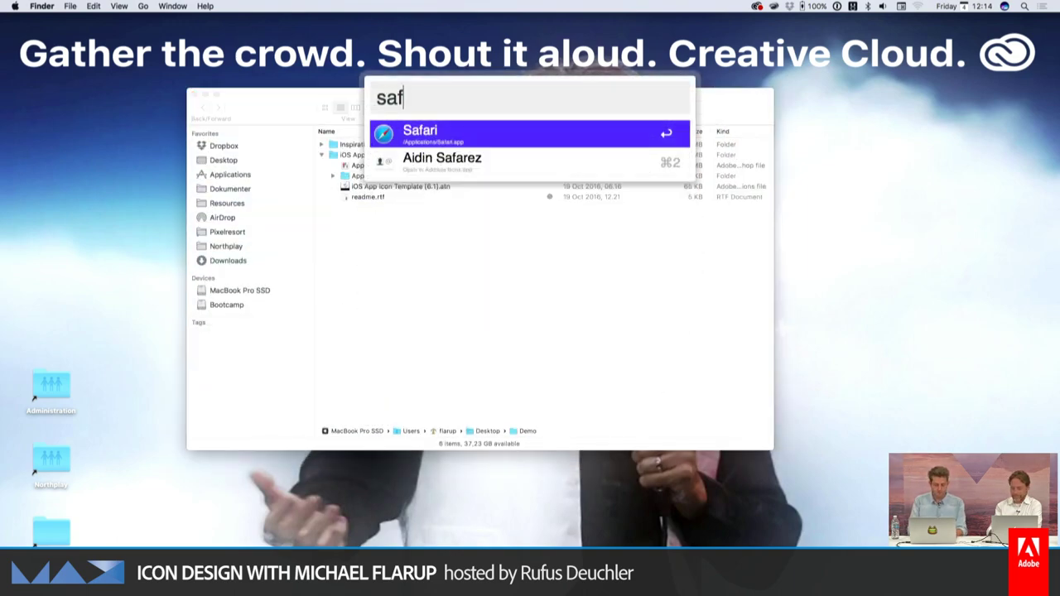
key("Return")
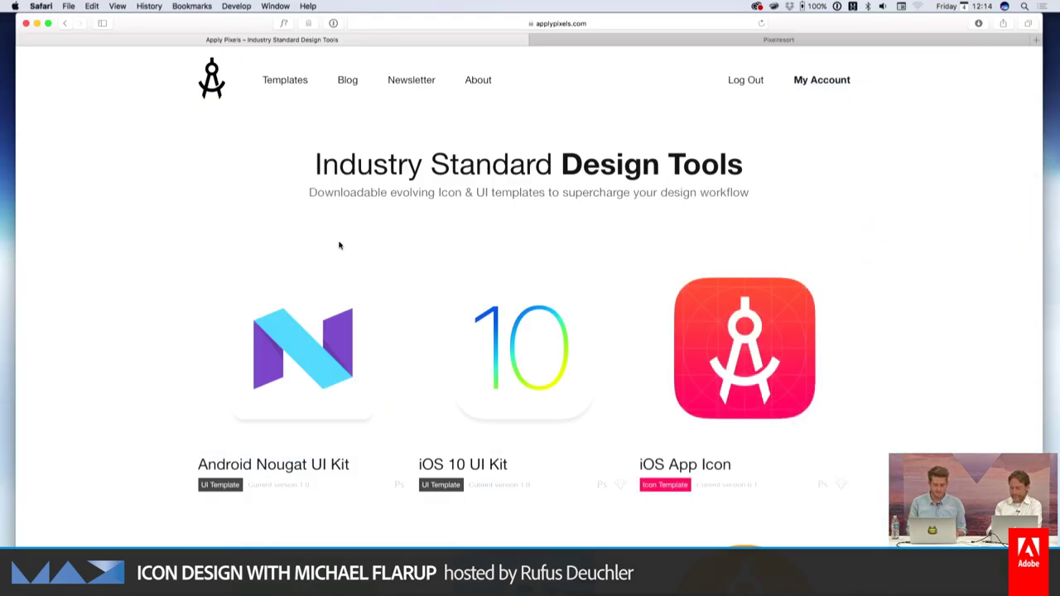
scroll(759, 337, "down", 2)
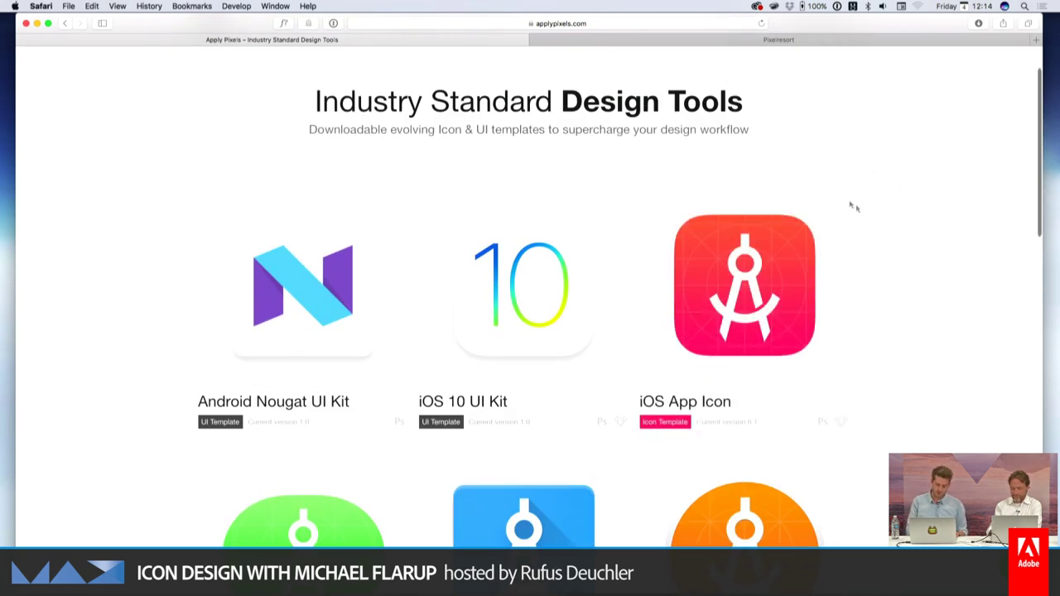
left_click(752, 312)
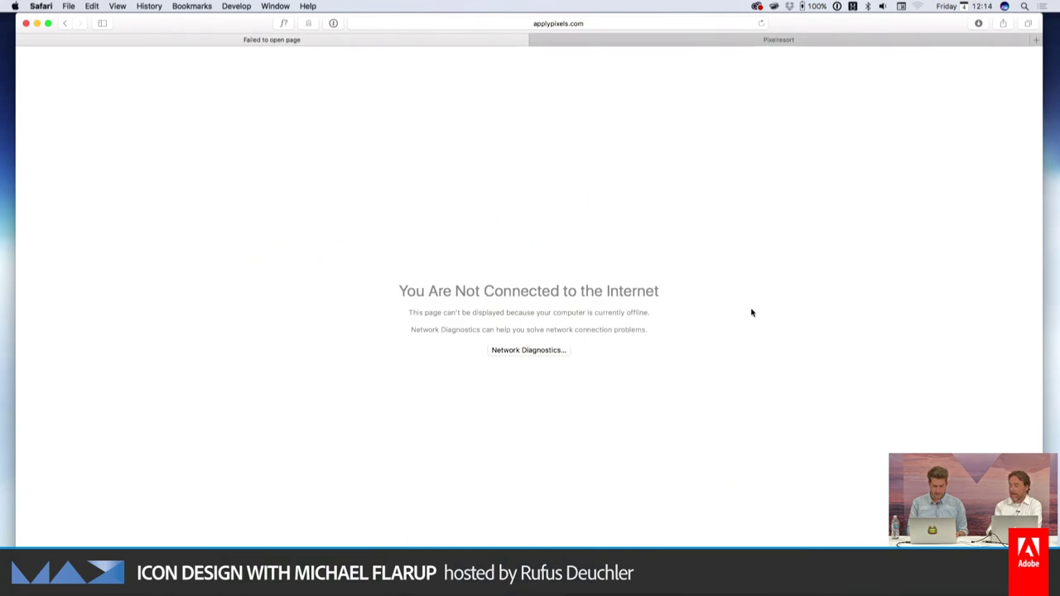
key("super+bracketleft")
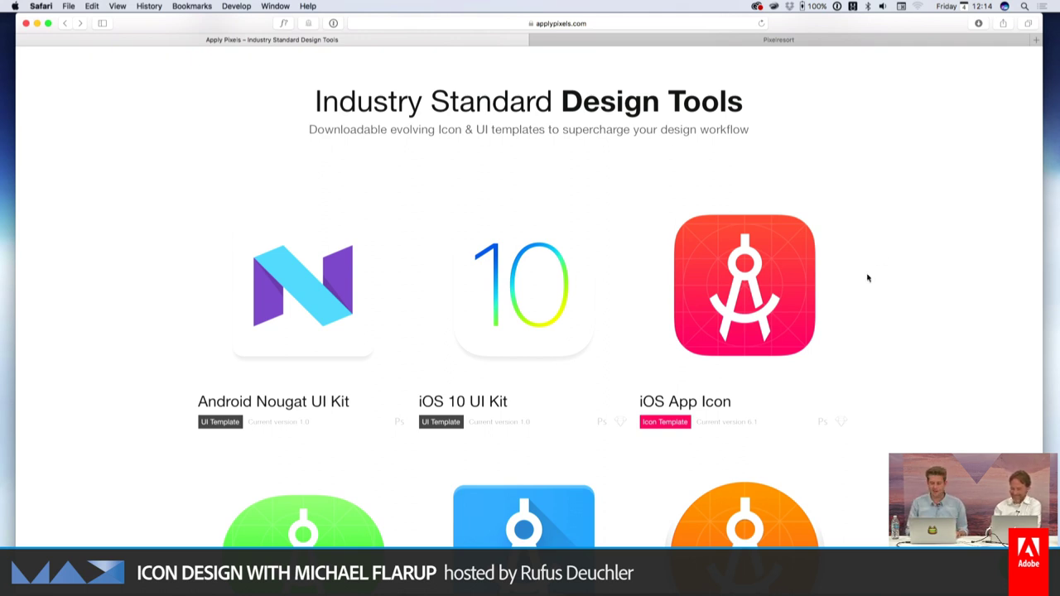
scroll(868, 278, "up", 2)
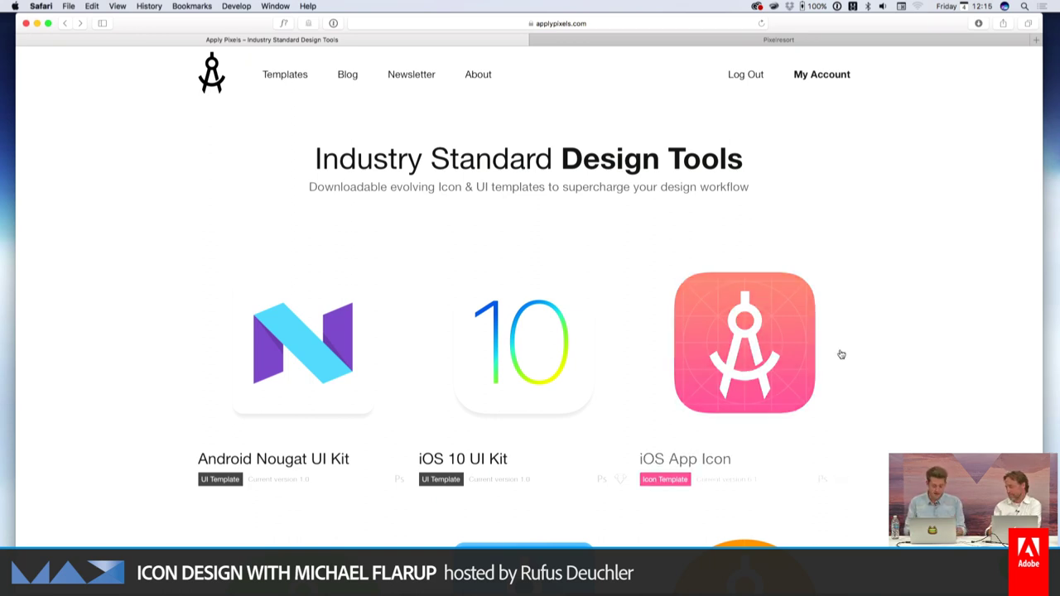
- Return to the Demo folder in Finder and preview App Icon Template [6.1].psd and iOS App Icon Template [6.1].atn
key("ctrl+Right")
key("Down")
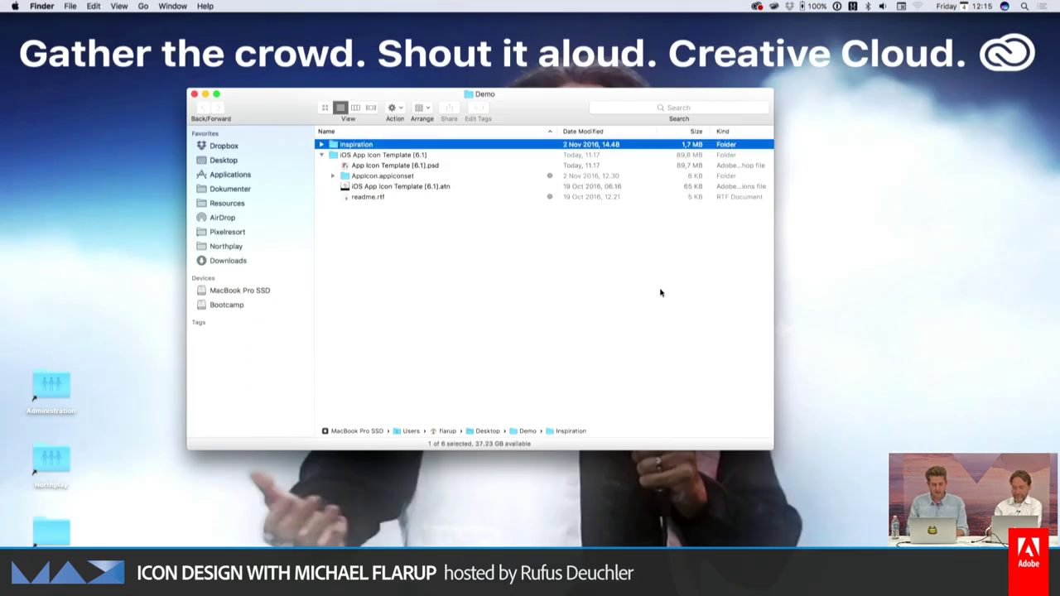
key("Down")
key("Down")
key("space")
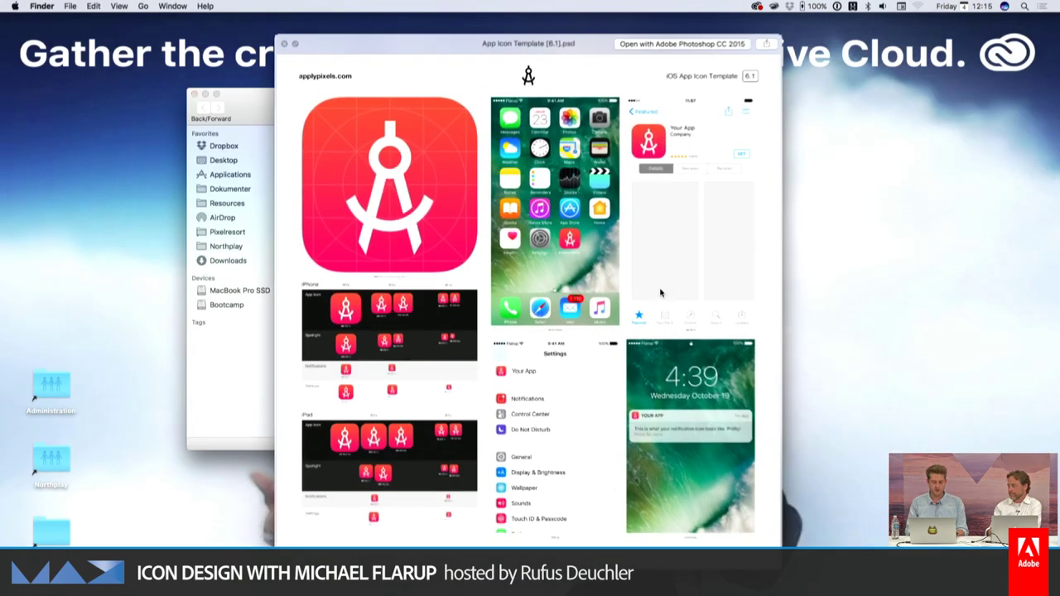
key("Down")
key("Down")
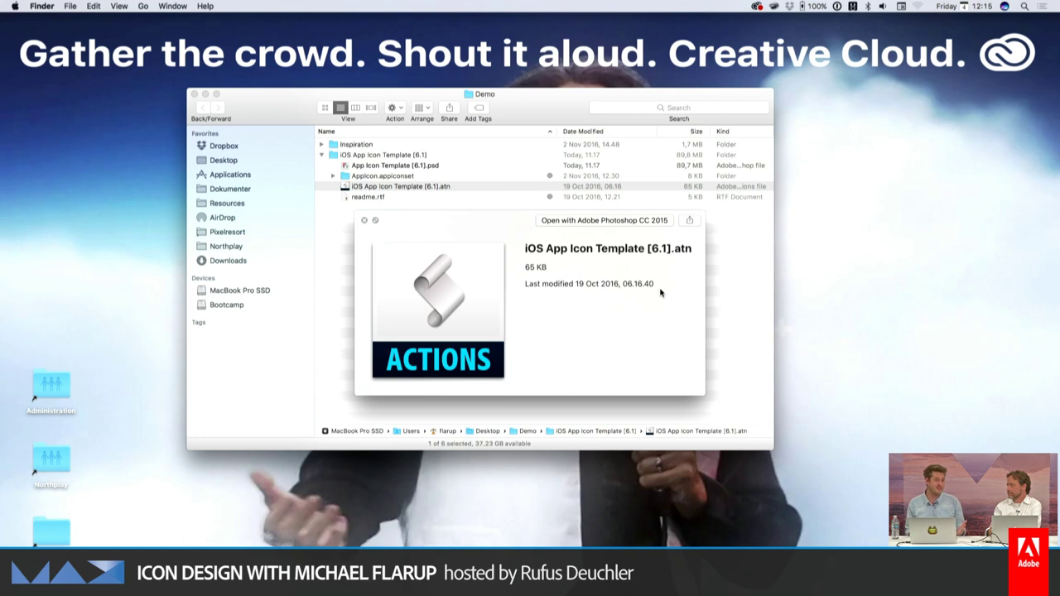
key("space")
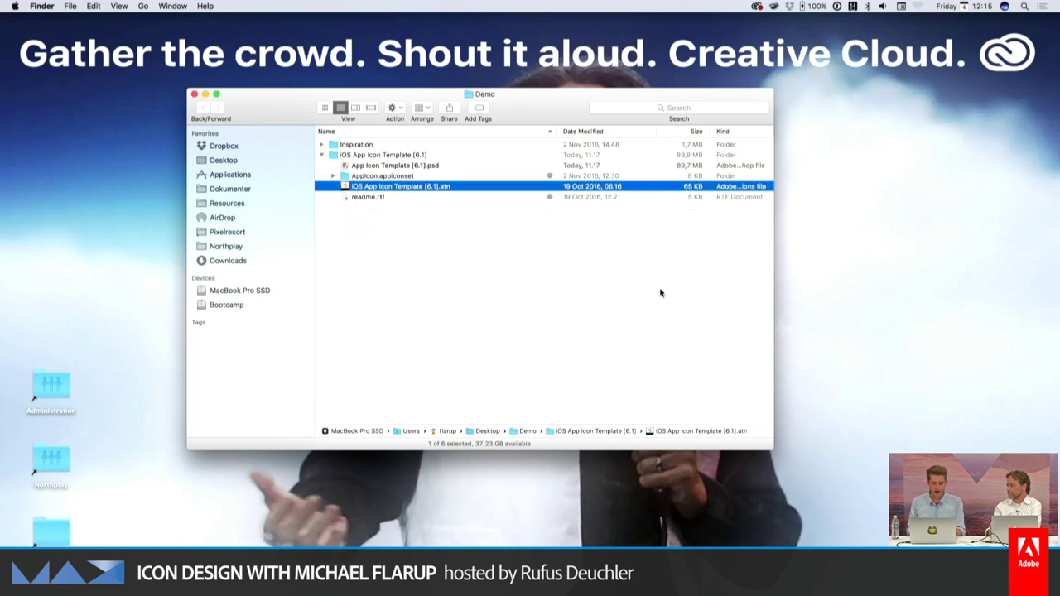
- Open App Icon Template [6.1].psd in Photoshop and display the document in full-screen mode
key("Up")
key("Up")
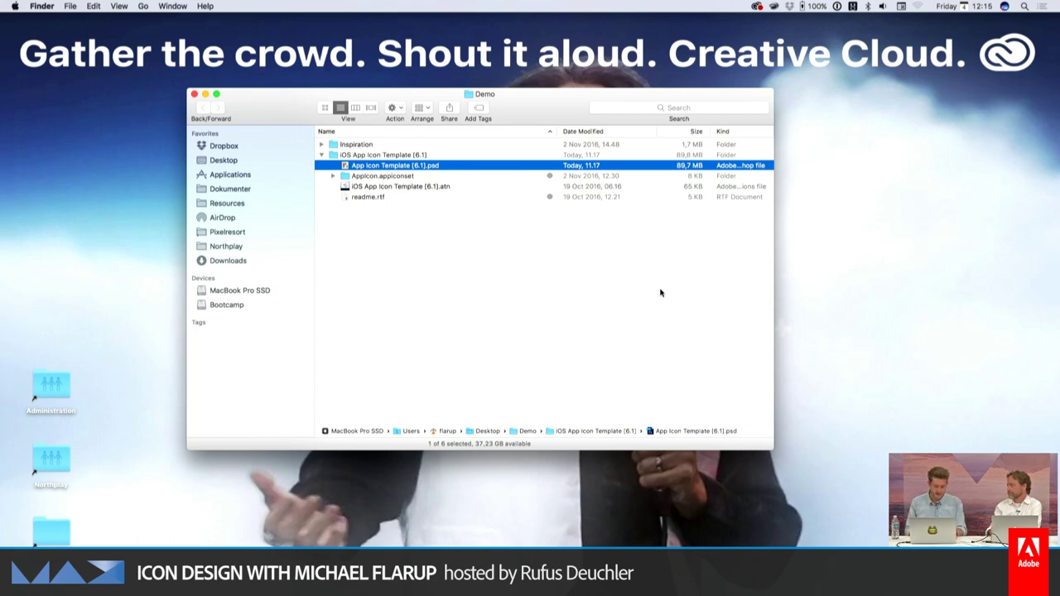
key("super+Tab")
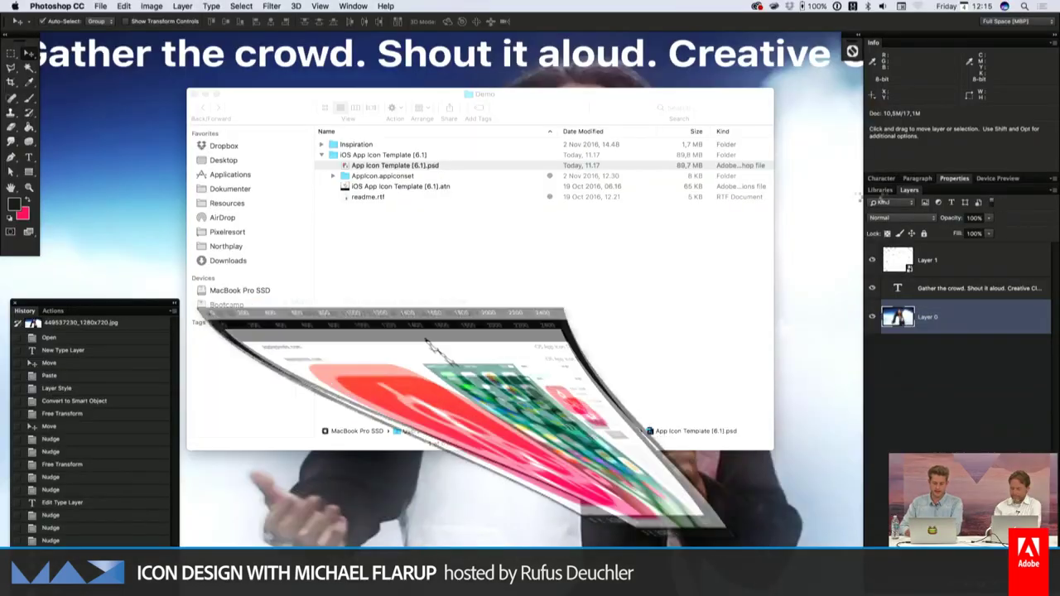
left_click_drag(505, 197, 537, 74)
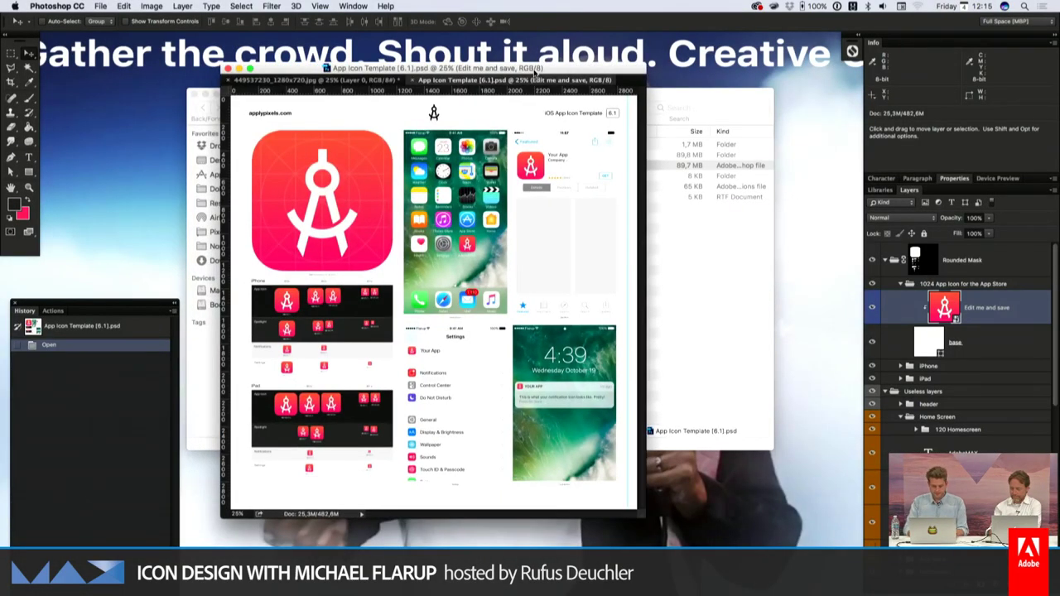
key("f")
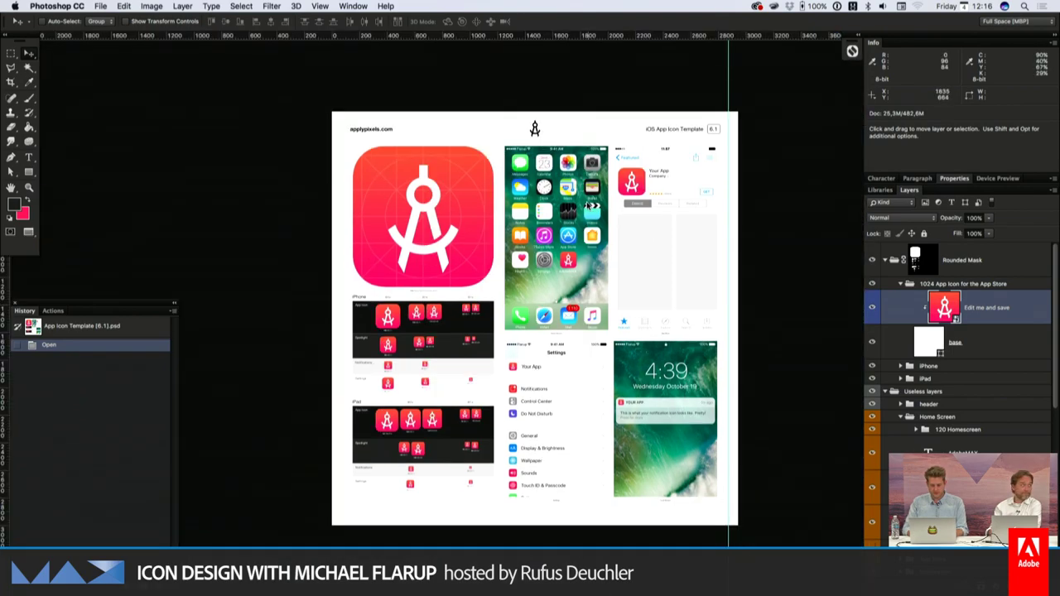
- Examine the template's large app icon, iPhone icon sizes, and the Home screen, App Store and Settings mockups with the panels hidden
key("super+equal")
key("super+equal")
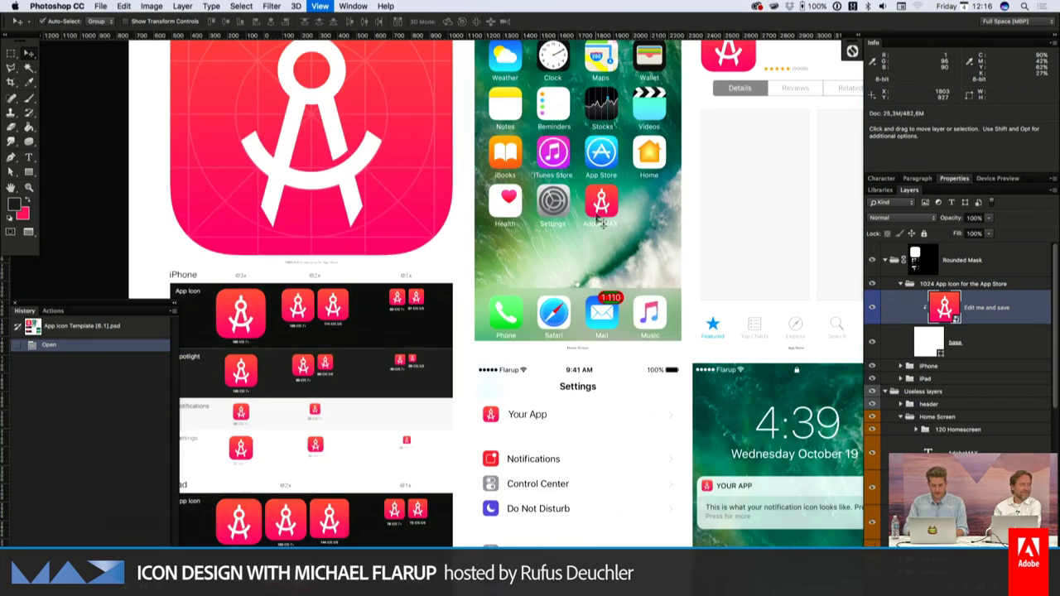
scroll(601, 213, "up", 3)
key("Tab")
scroll(643, 272, "right", 2)
scroll(643, 271, "up", 1)
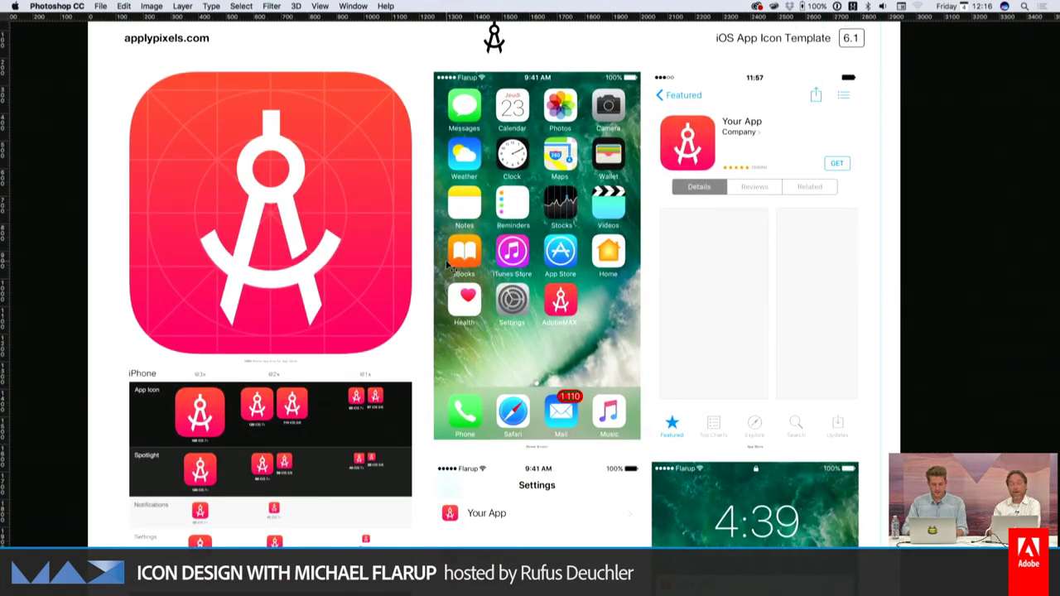
scroll(448, 264, "down", 2)
key("super+plus")
scroll(448, 263, "down", 2)
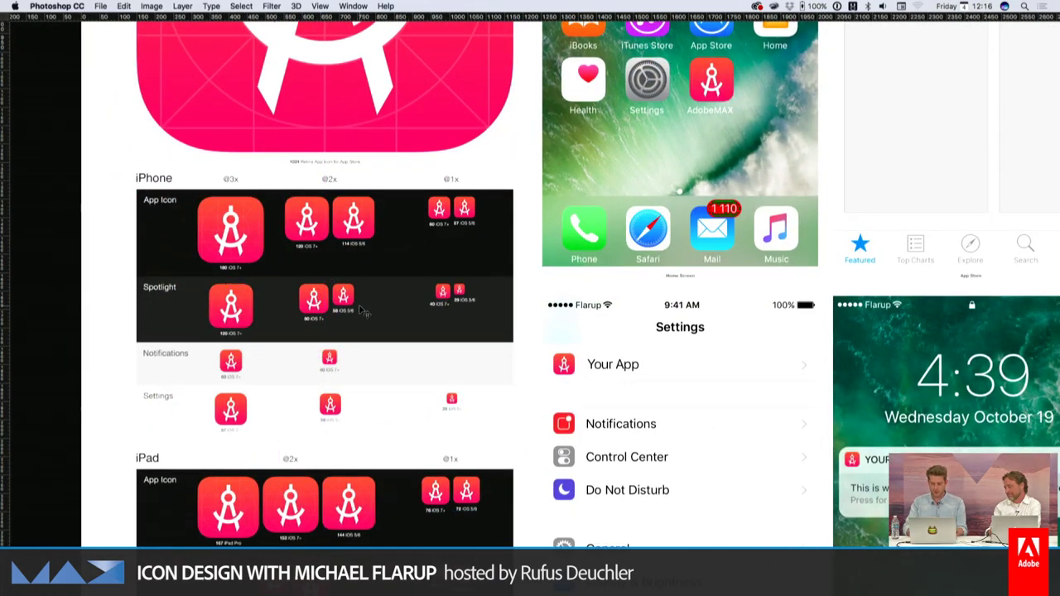
scroll(364, 310, "up", 5)
scroll(364, 310, "right", 5)
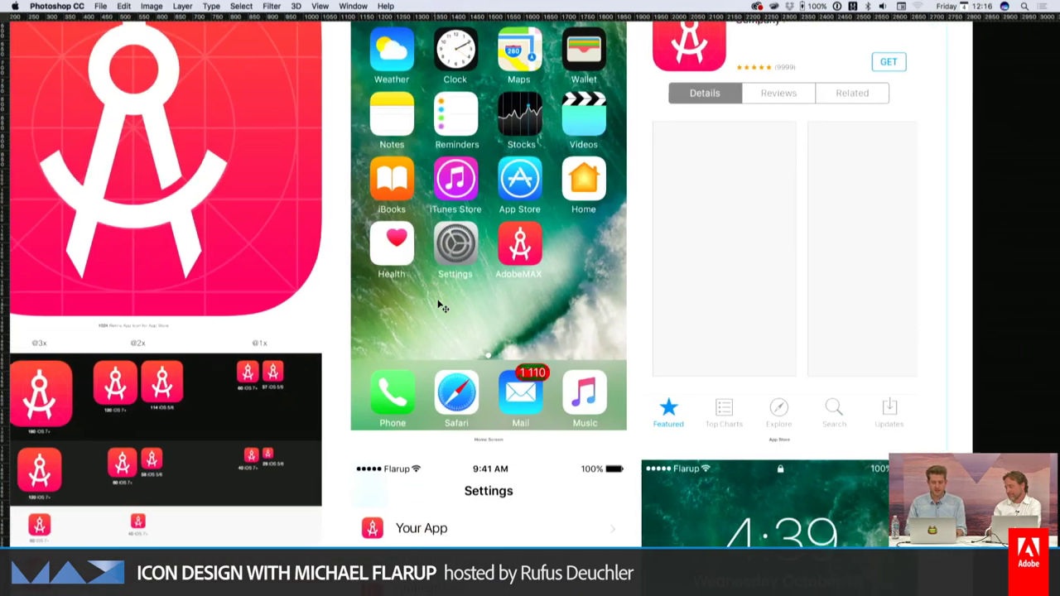
scroll(443, 307, "up", 2)
scroll(443, 306, "right", 2)
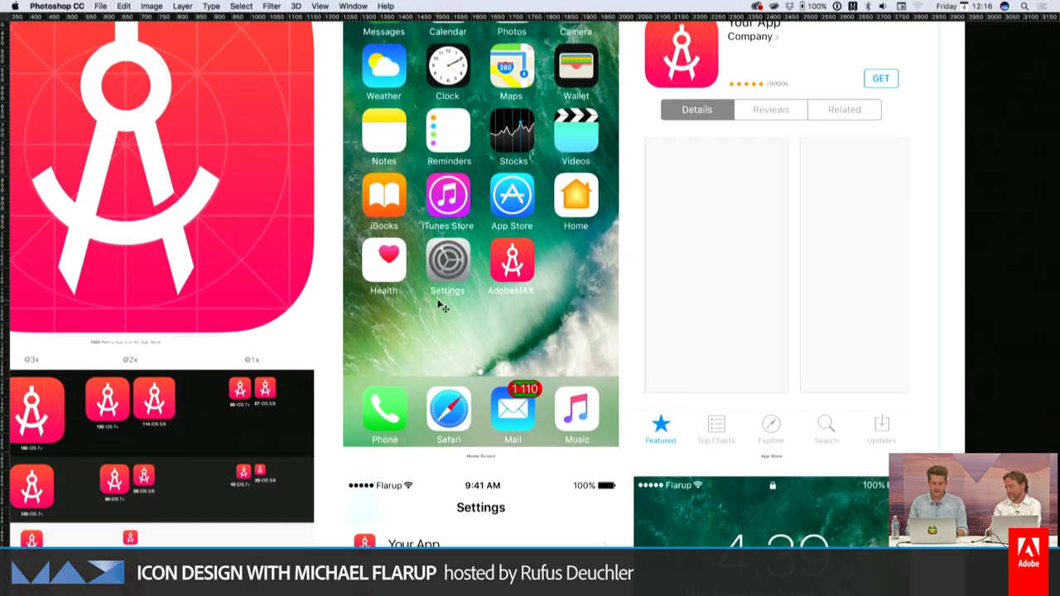
scroll(443, 306, "up", 1)
scroll(439, 305, "left", 6)
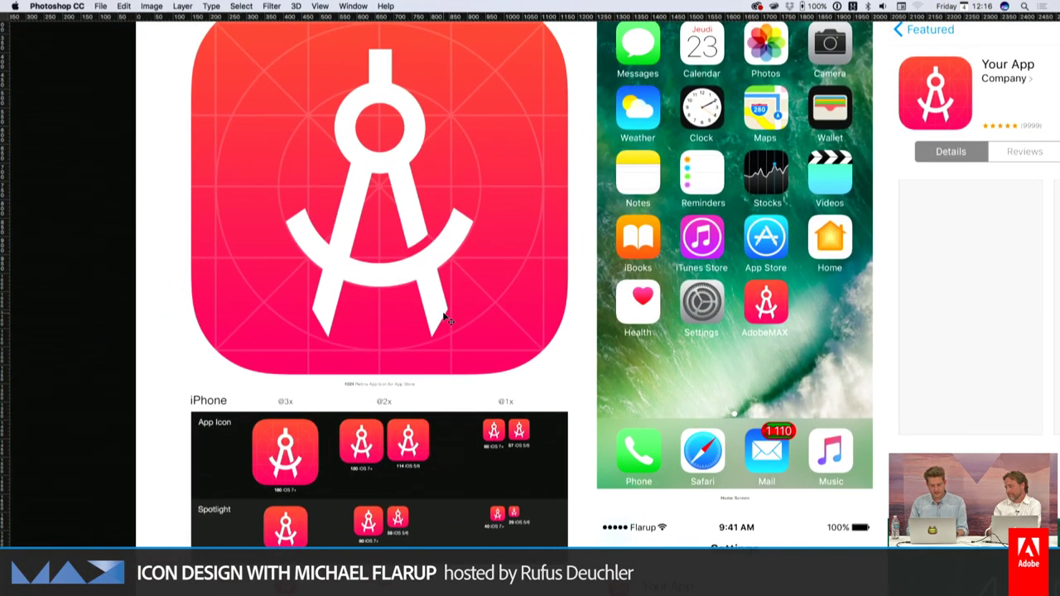
- Show the panels again and open the contents of the "Edit me and save" smart object for editing
key("Tab")
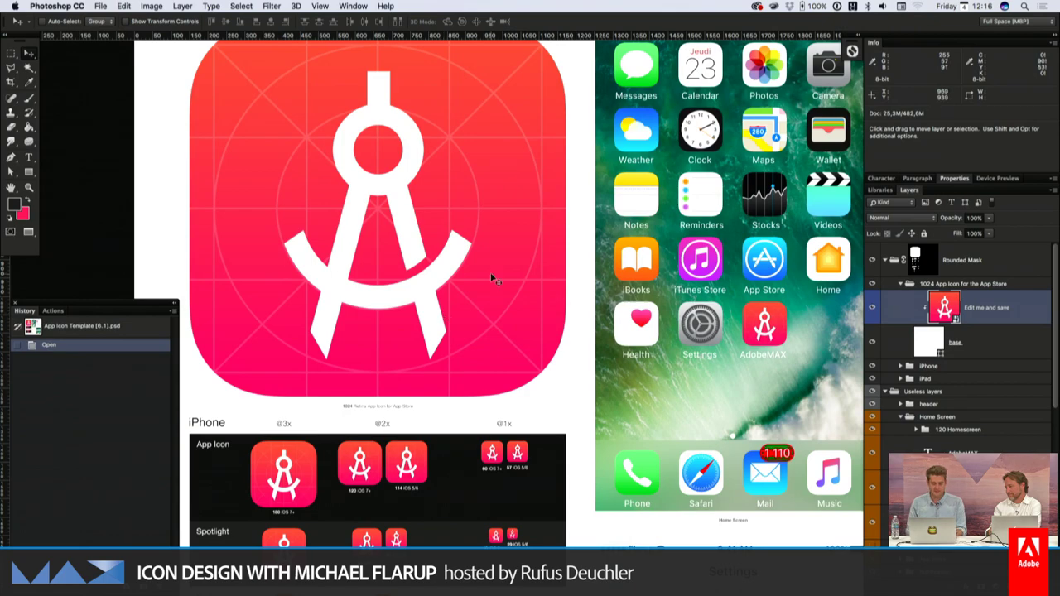
scroll(493, 280, "up", 1)
scroll(494, 280, "right", 1)
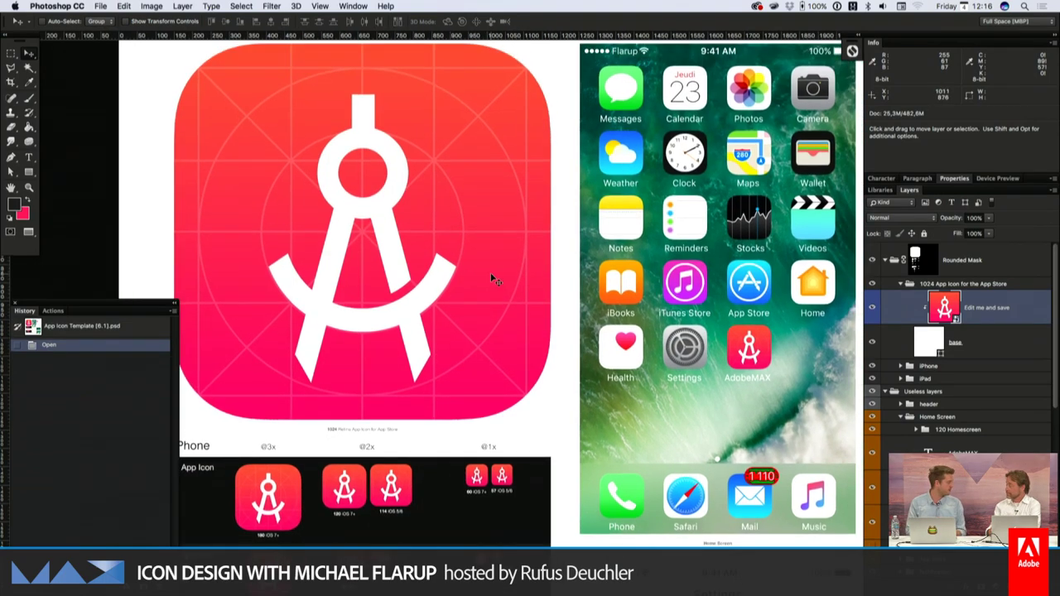
scroll(494, 280, "up", 1)
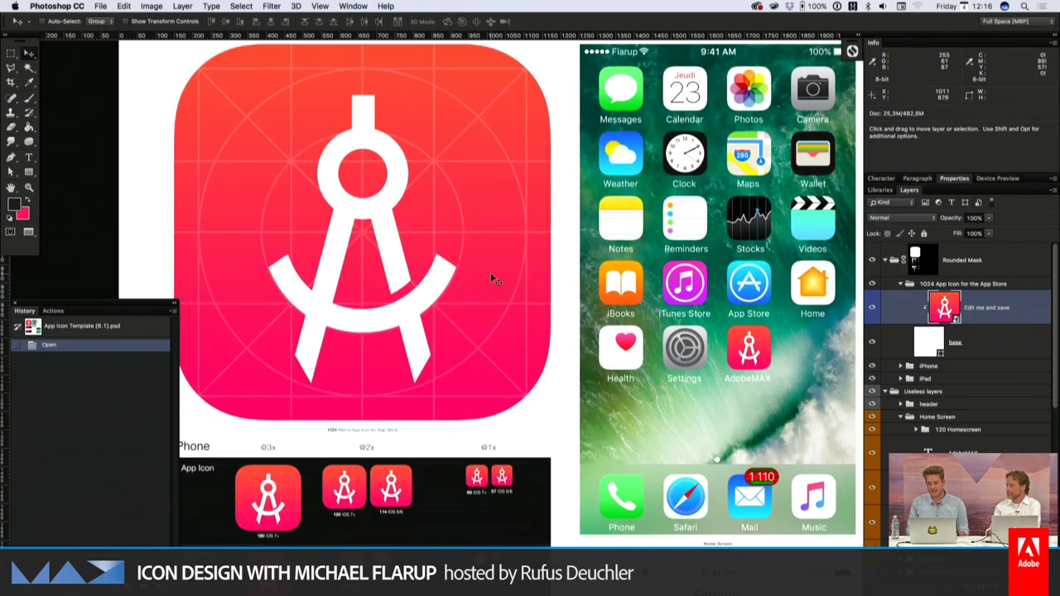
scroll(493, 280, "up", 1)
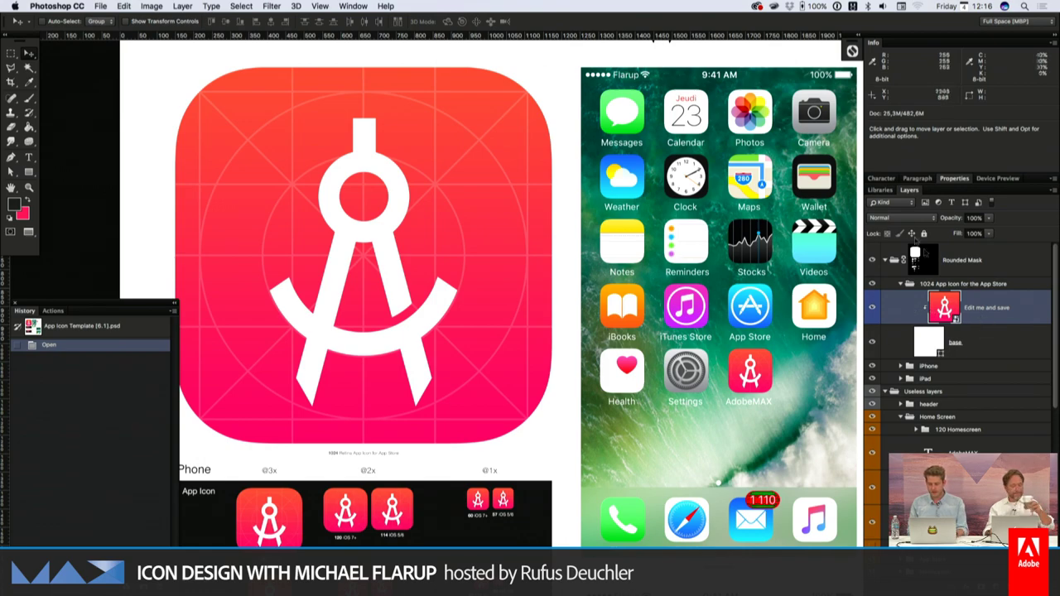
right_click(948, 297)
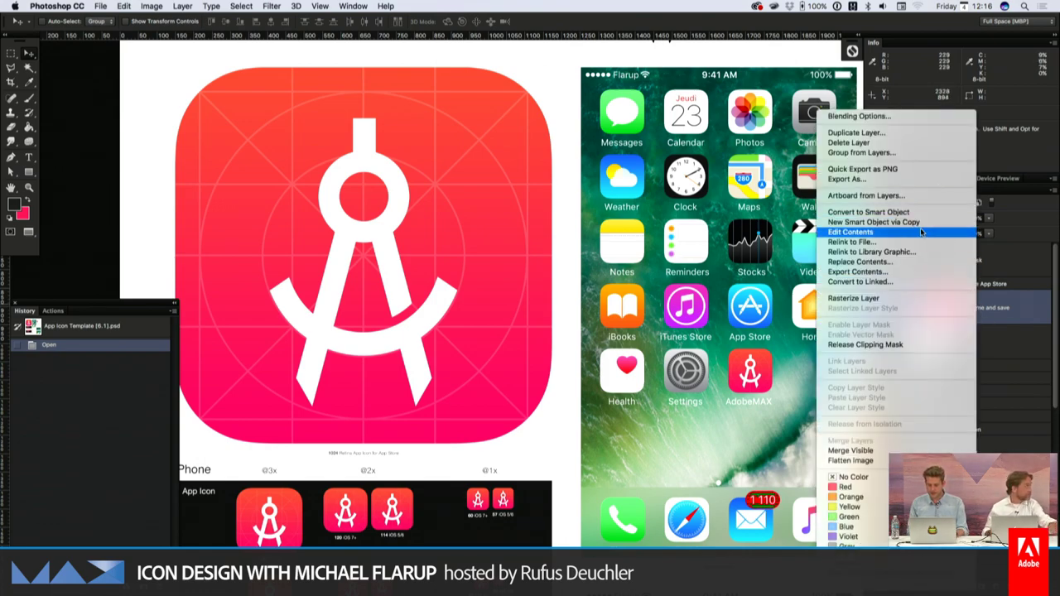
left_click(891, 233)
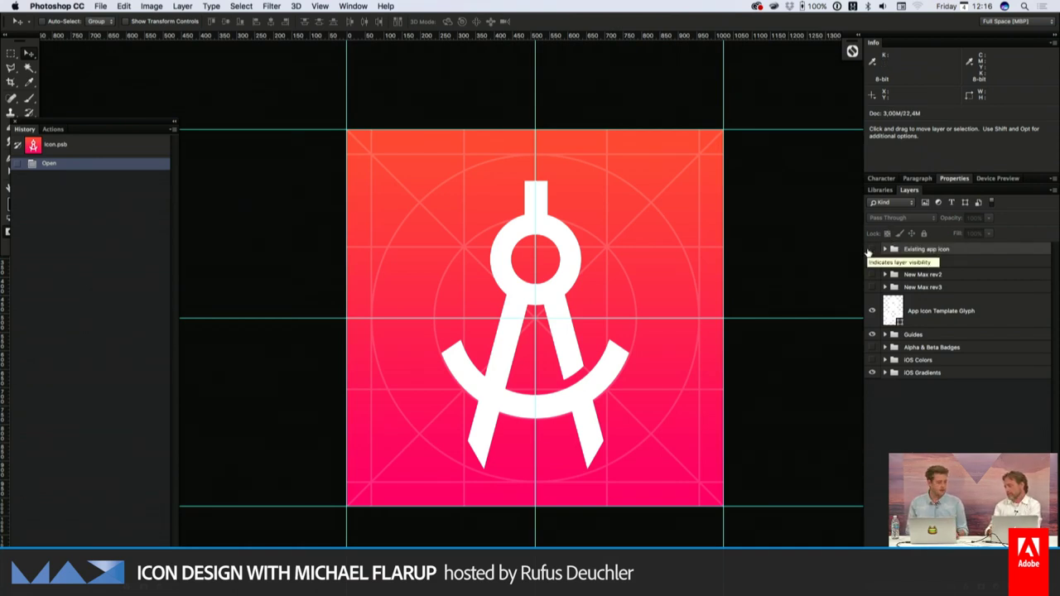
- Make the "Existing app icon" group visible, then save and close the smart object to update all icon previews in the template
left_click(870, 249)
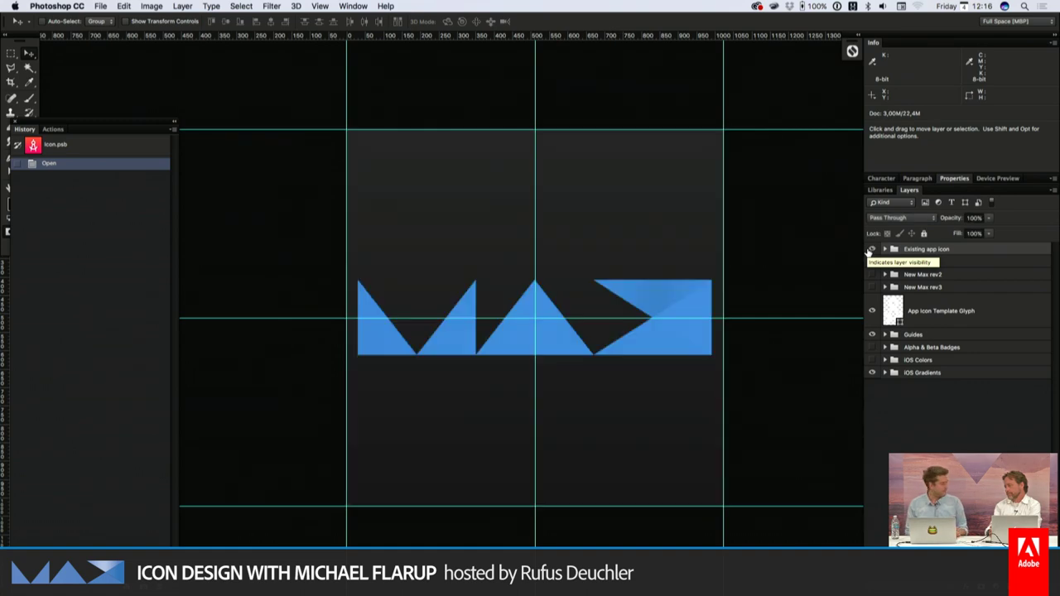
key("super+s")
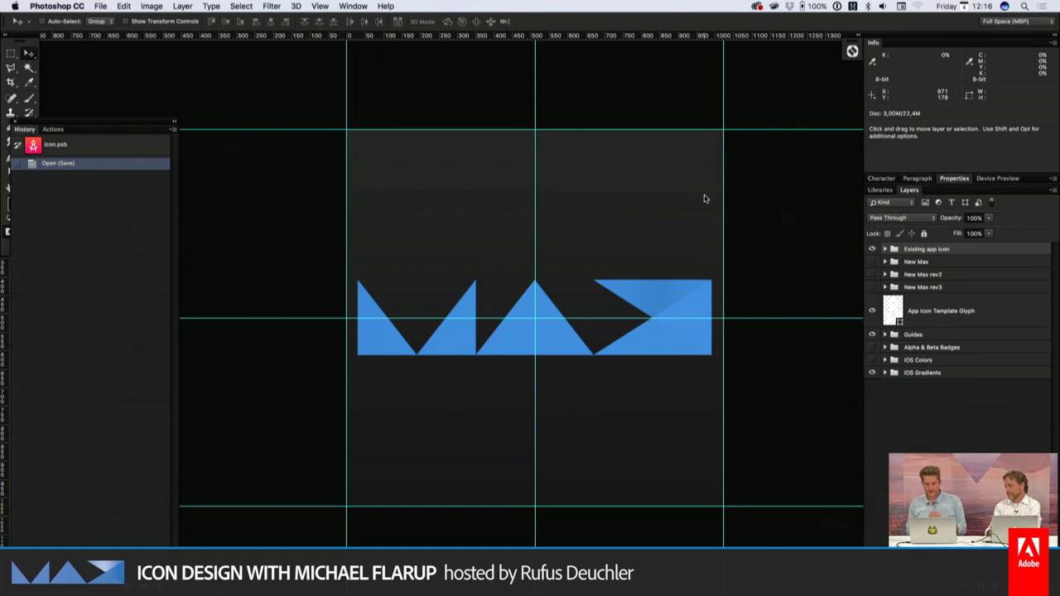
key("super+w")
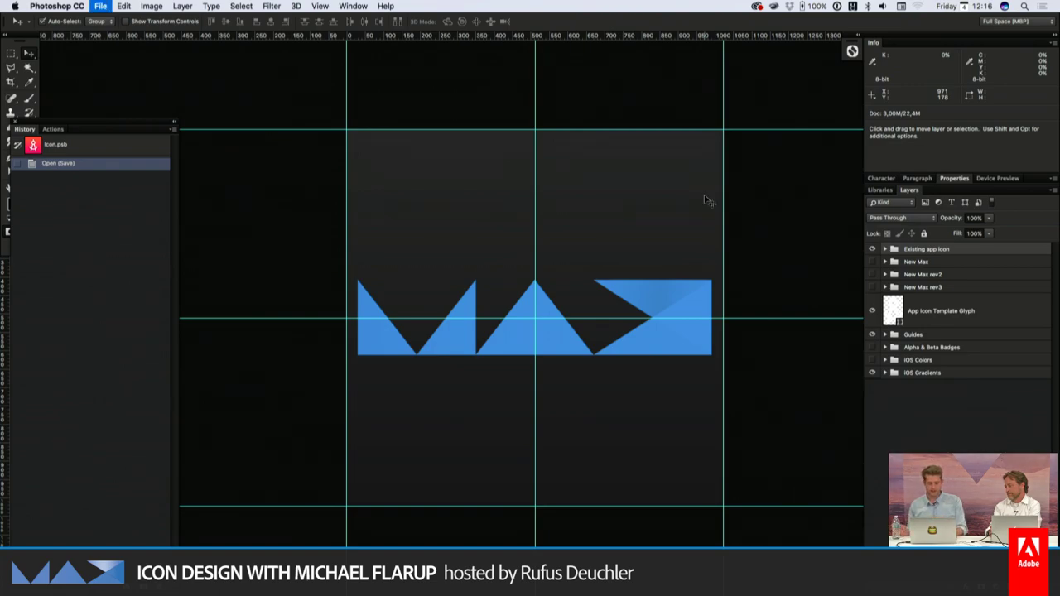
scroll(705, 197, "down", 5)
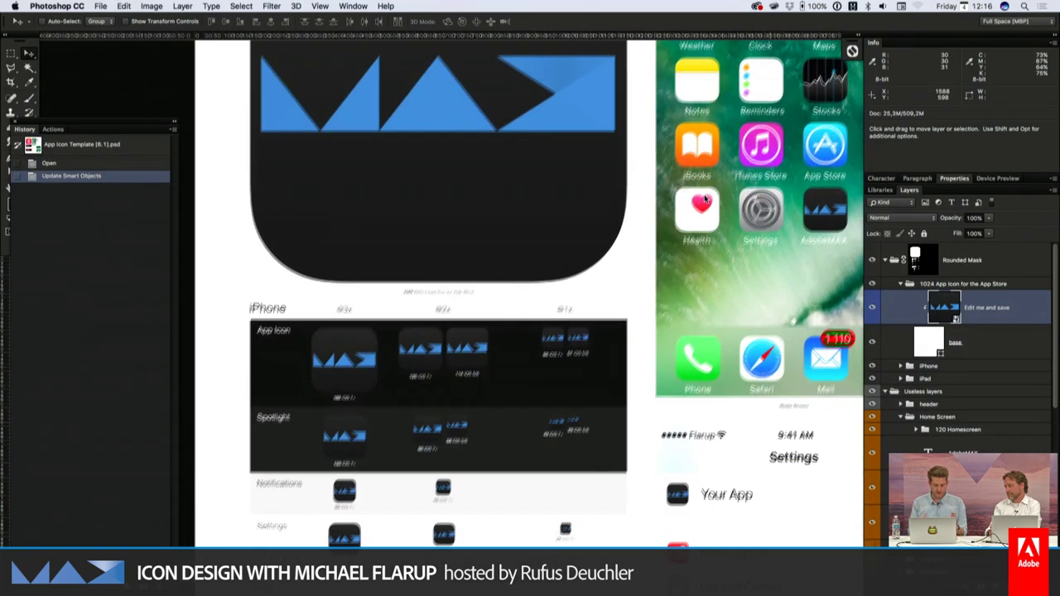
scroll(705, 197, "down", 3)
scroll(705, 197, "right", 5)
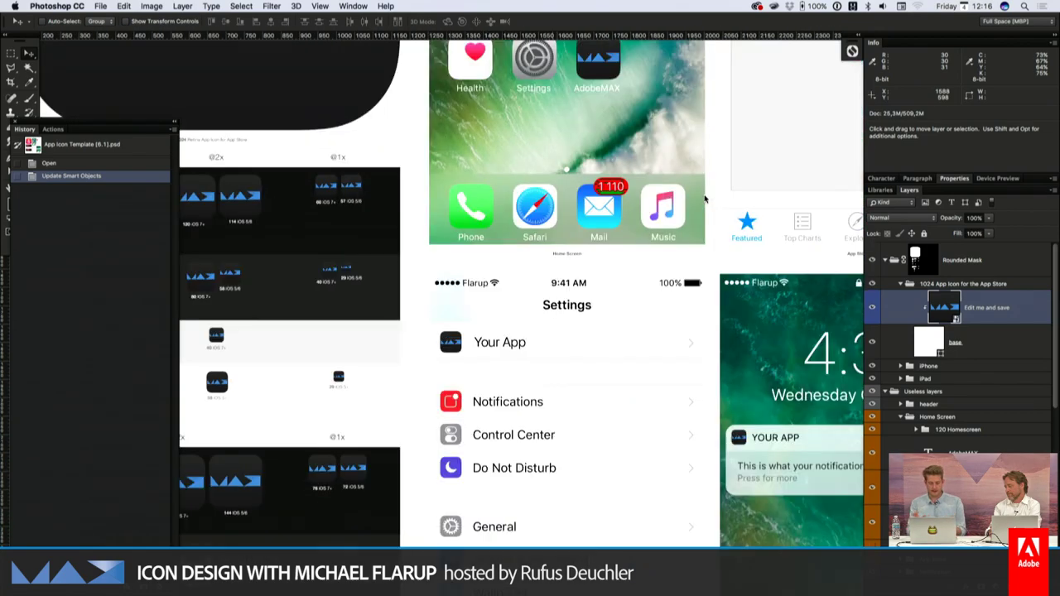
- Open the contents of the "Edit me and save" smart object and hide the "Existing app icon" group
scroll(705, 199, "up", 10)
scroll(705, 199, "left", 5)
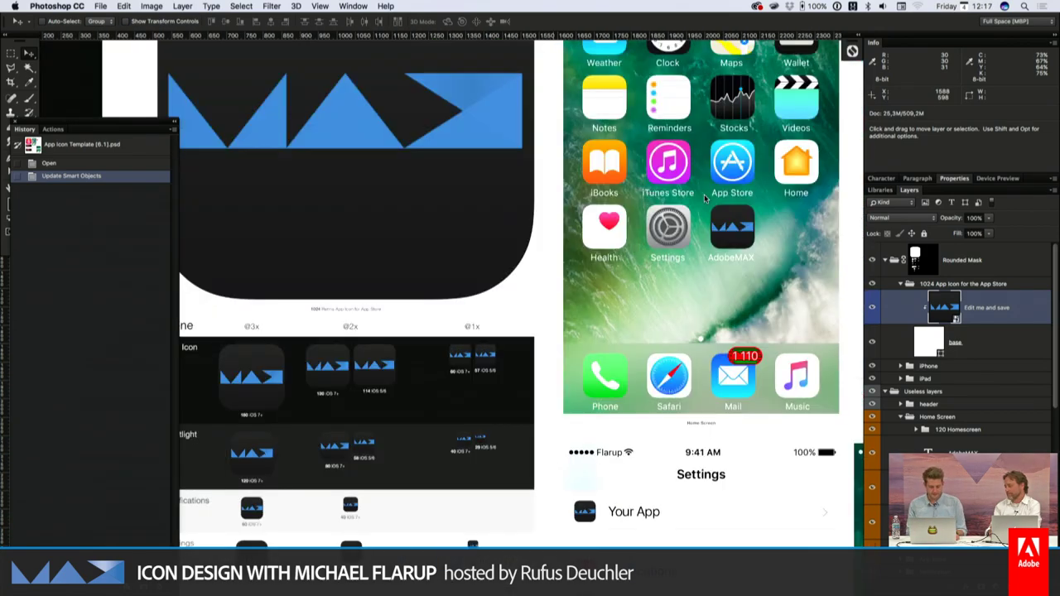
scroll(705, 199, "up", 3)
scroll(705, 199, "left", 3)
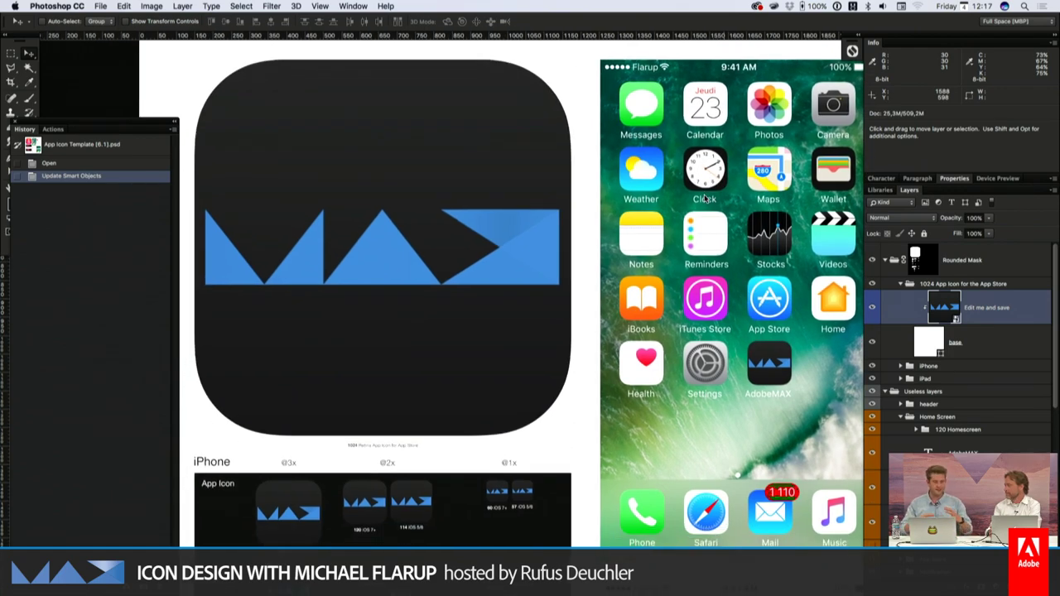
double_click(942, 309)
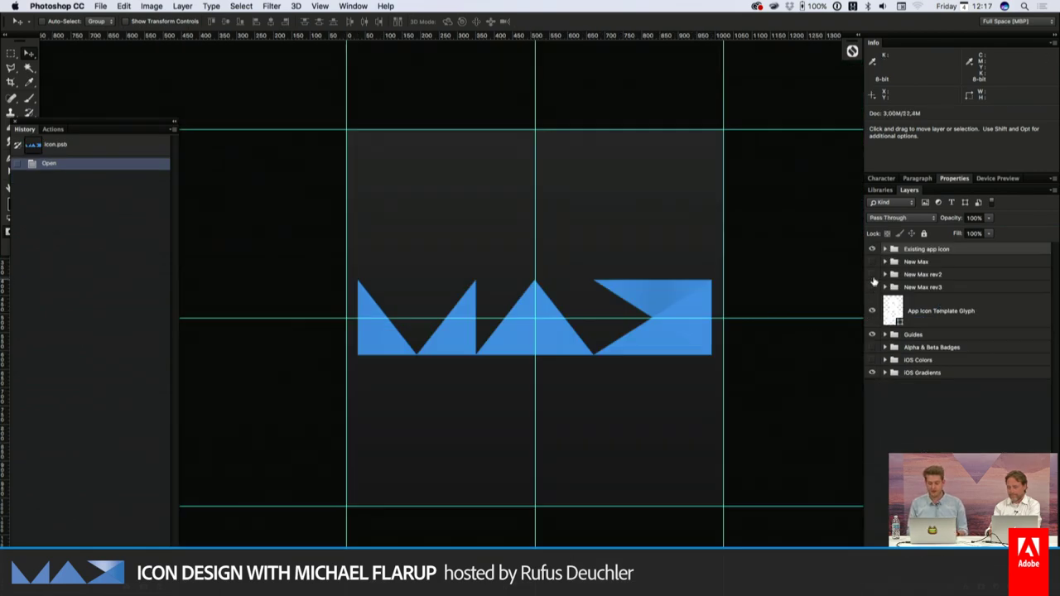
left_click(872, 249)
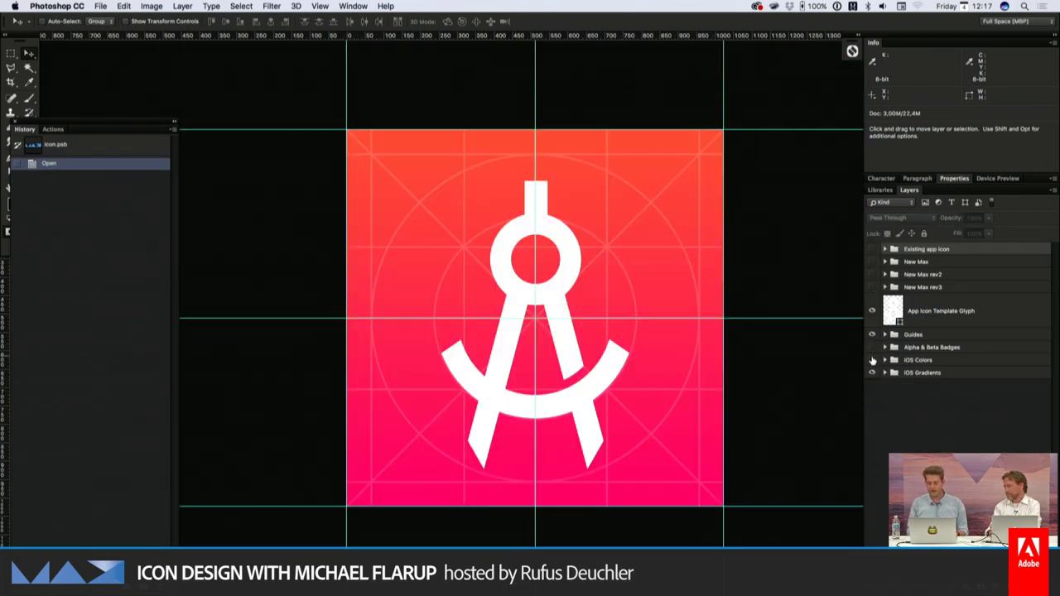
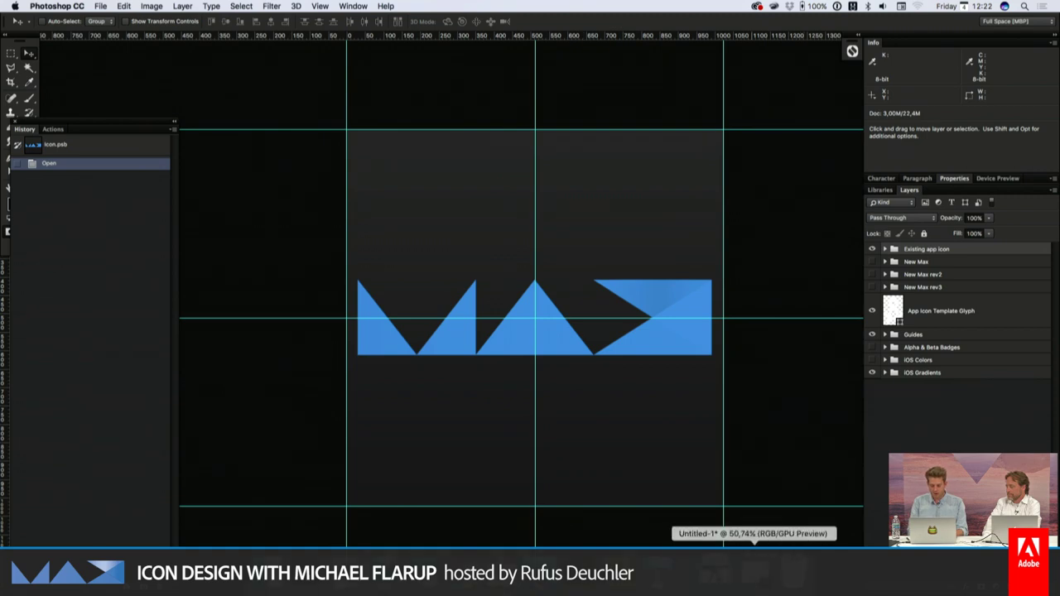
- Switch to Illustrator and reflect the front black triangle group across the horizontal axis to form a notched shape
left_click(745, 575)
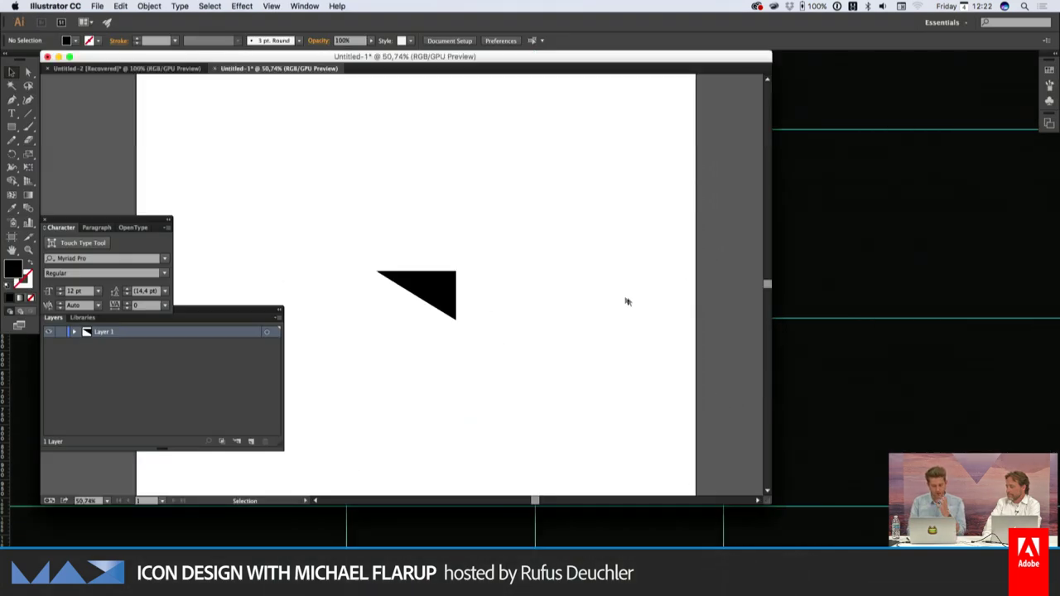
left_click_drag(500, 207, 309, 380)
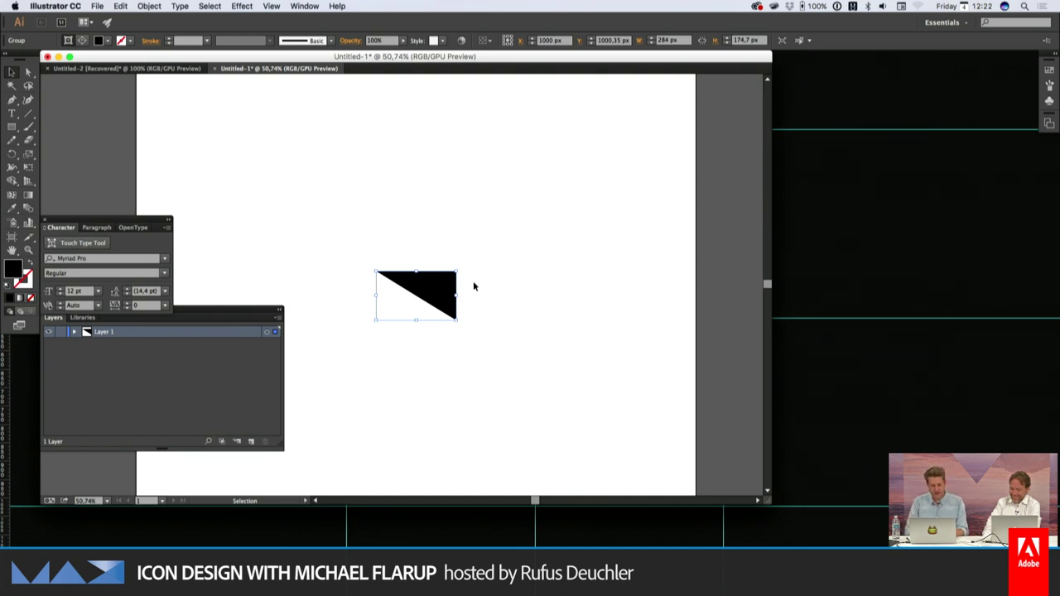
right_click(429, 292)
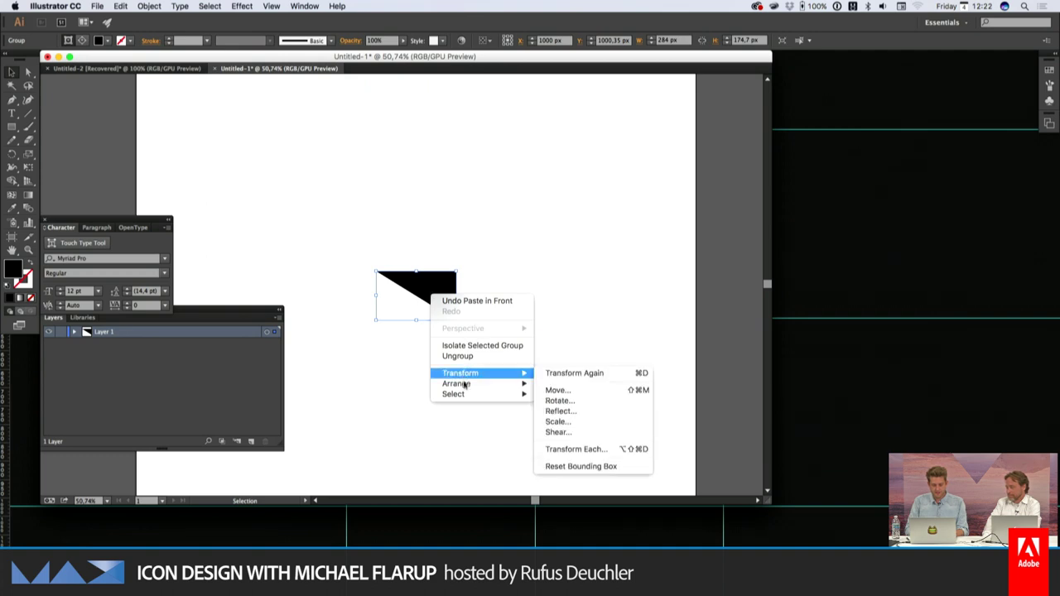
mouse_move(475, 374)
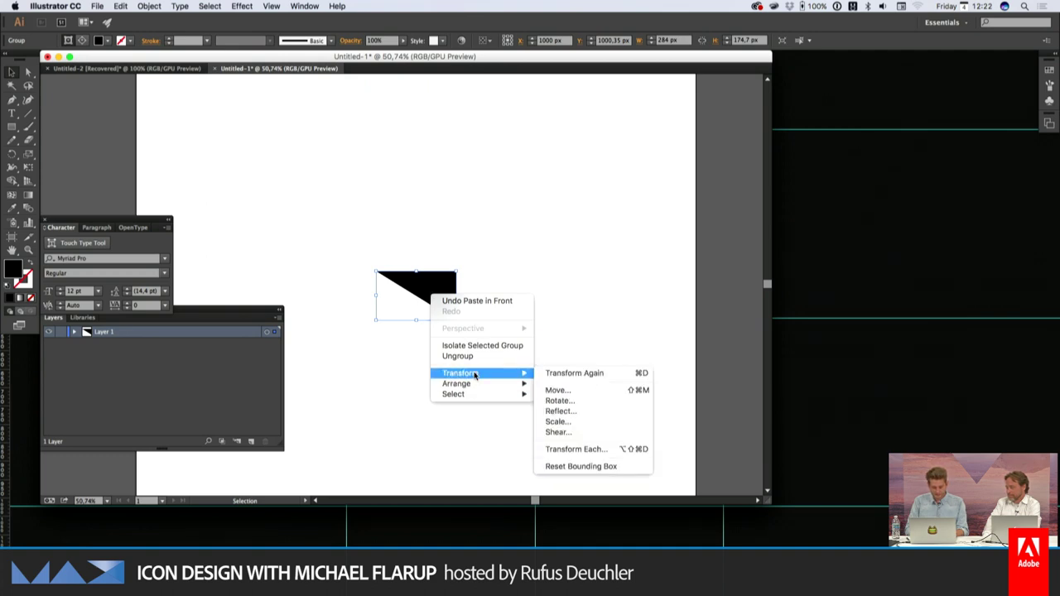
left_click(570, 411)
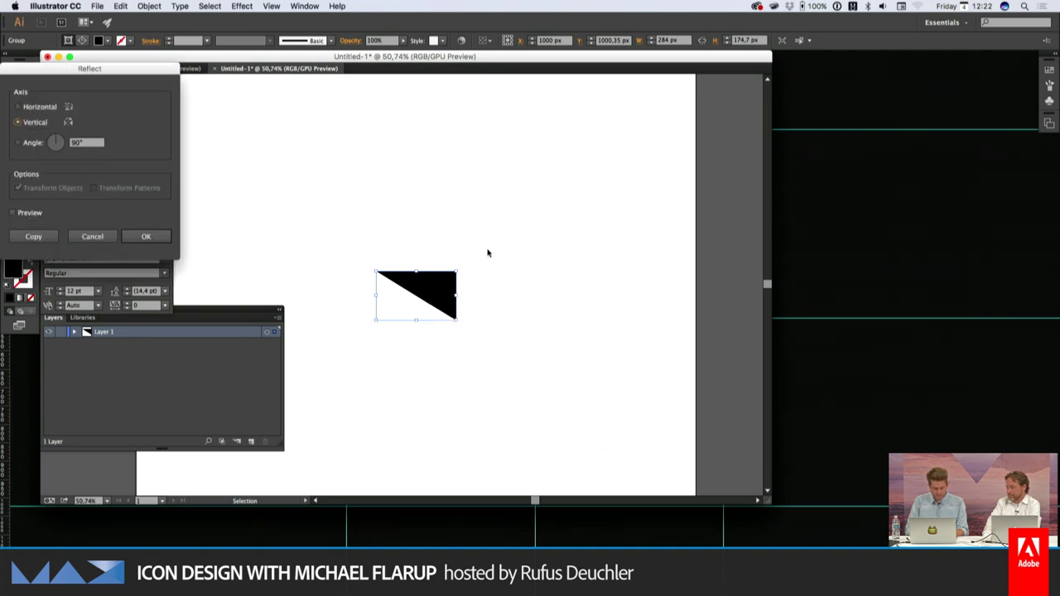
left_click(18, 107)
left_click(142, 237)
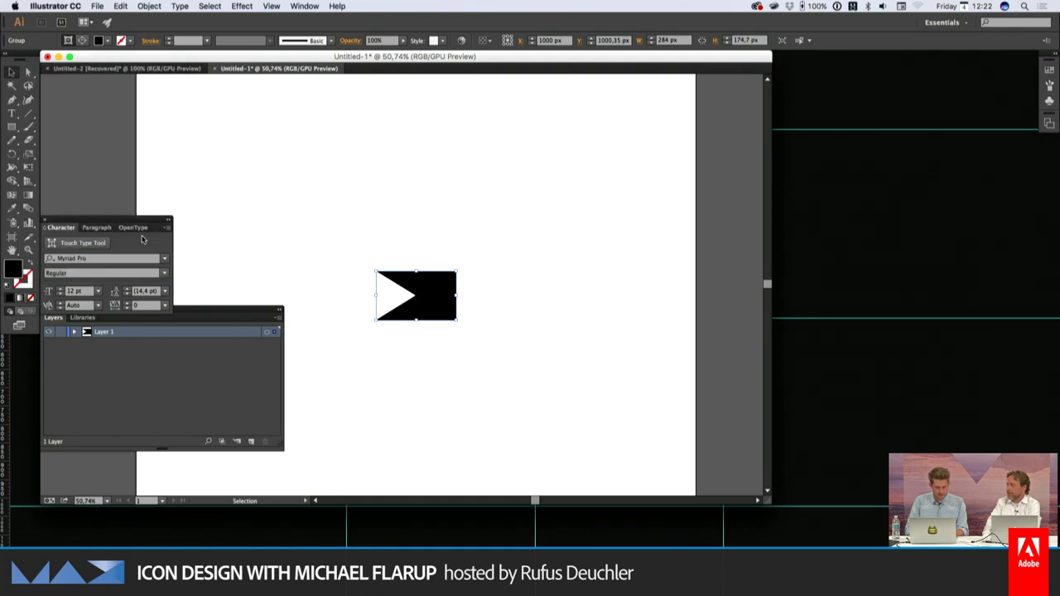
- Move both triangles together to about X 1113, Y 981.5 px, and place a duplicate above at about X 1072, Y 715.5 px
left_click_drag(307, 252, 492, 367)
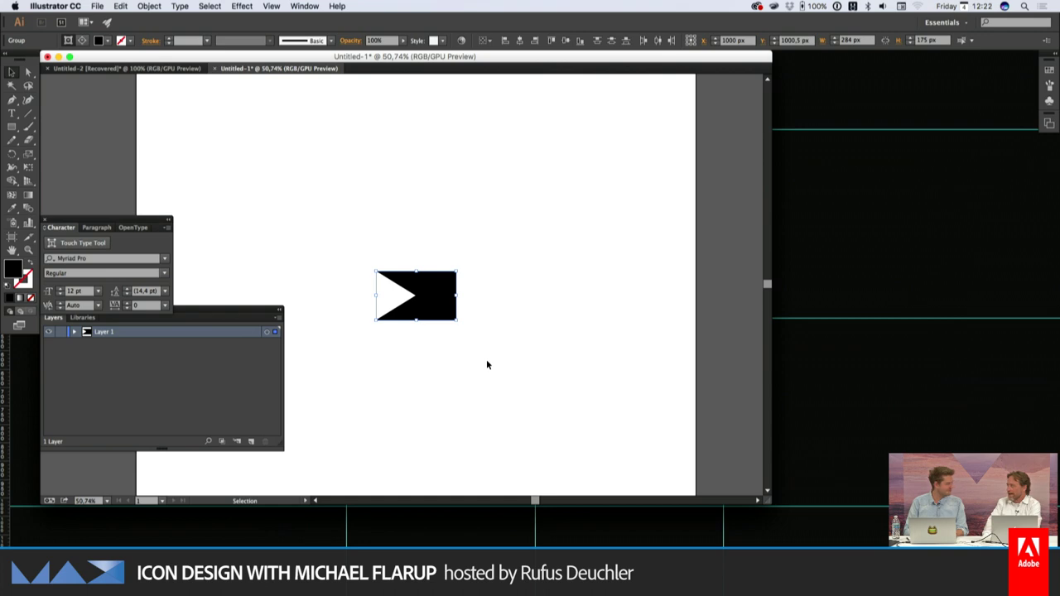
left_click_drag(440, 290, 478, 234)
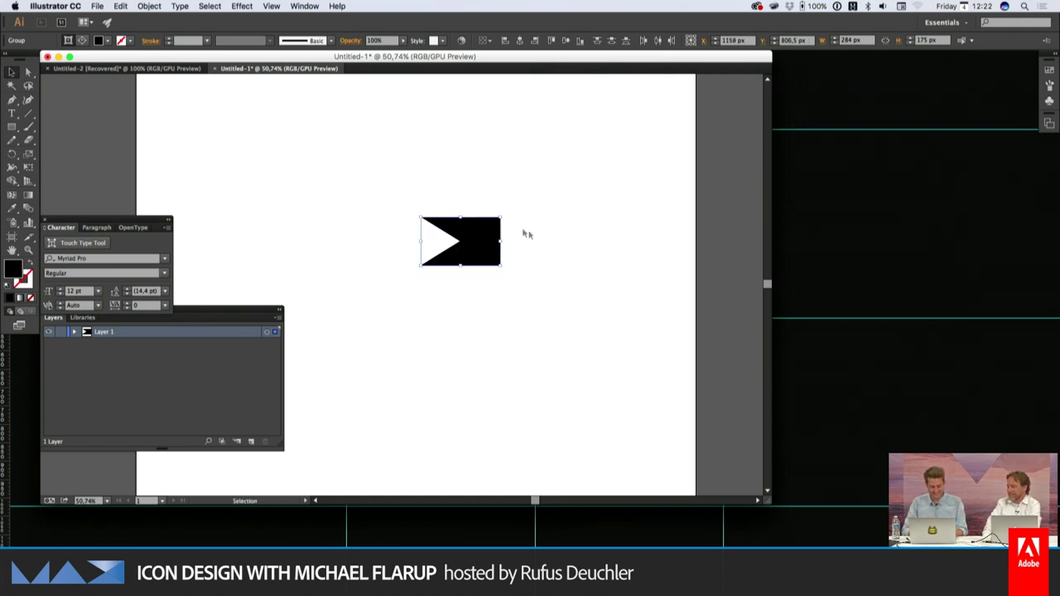
left_click_drag(550, 173, 412, 296)
left_click_drag(479, 230, 465, 279)
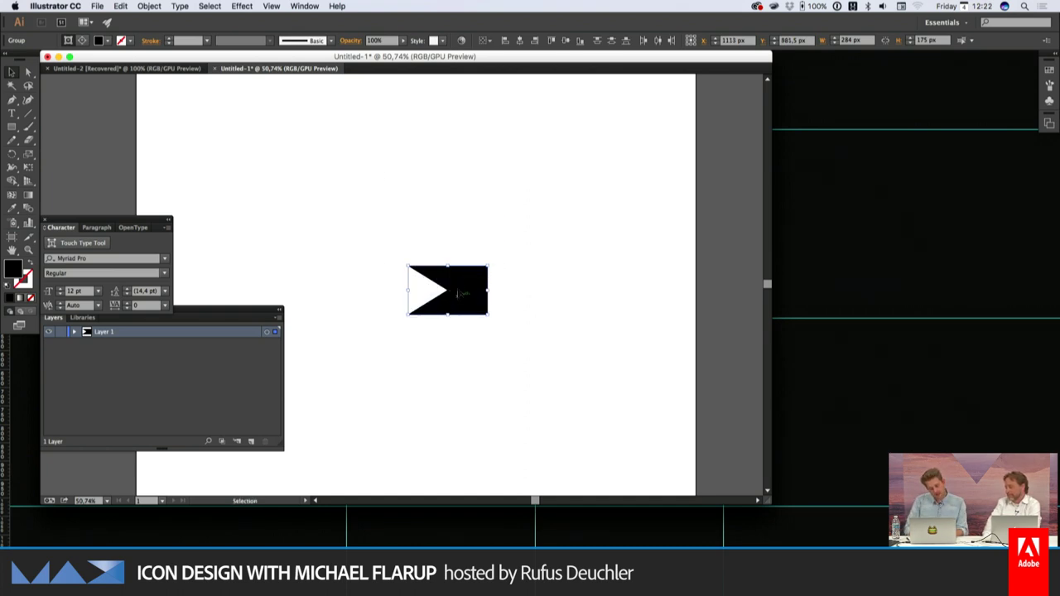
left_click_drag(469, 290, 450, 211)
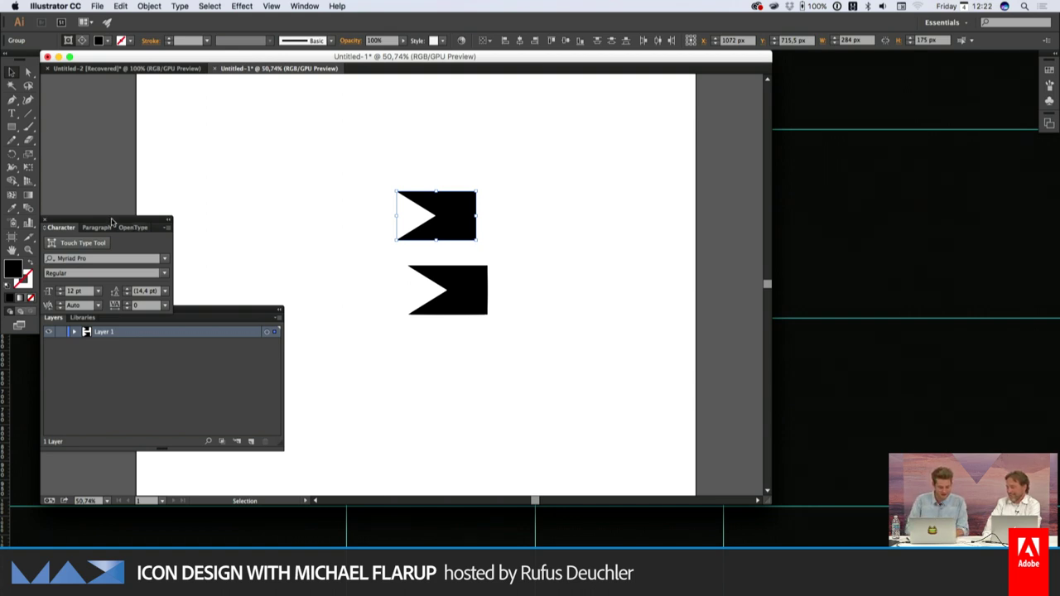
- Search the menu commands for "path" and display the Pathfinder options
left_click(304, 6)
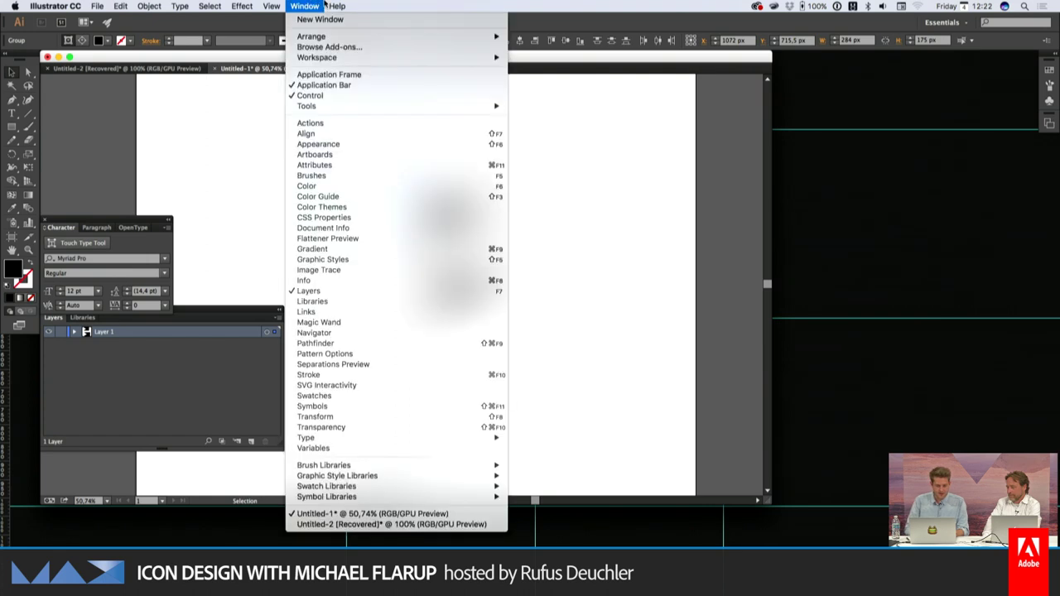
mouse_move(337, 5)
type("path")
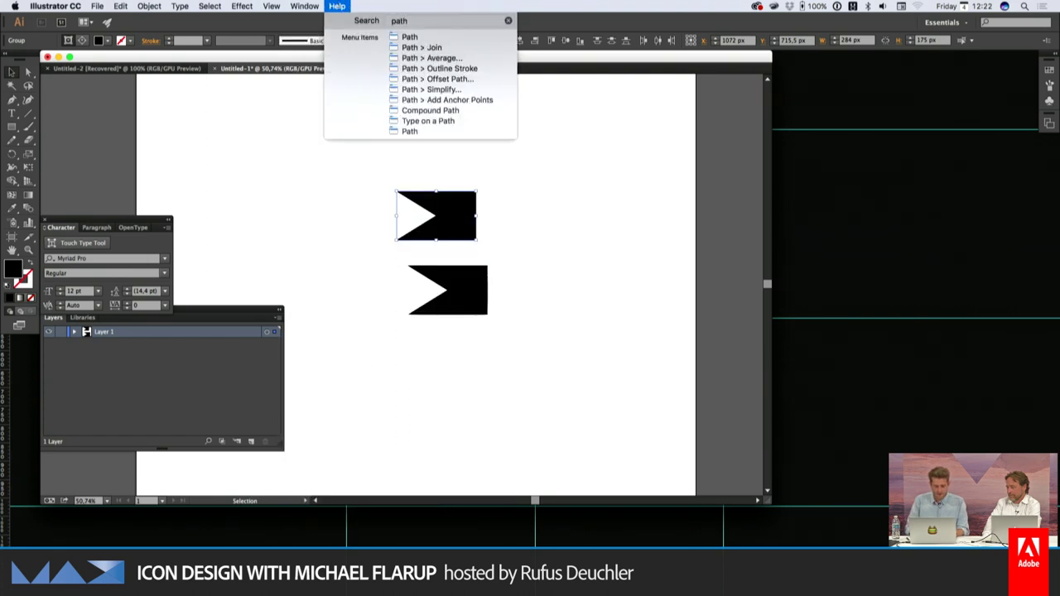
key("Down")
key("Down")
key("Down")
key("Down")
key("Down")
key("Down")
key("Down")
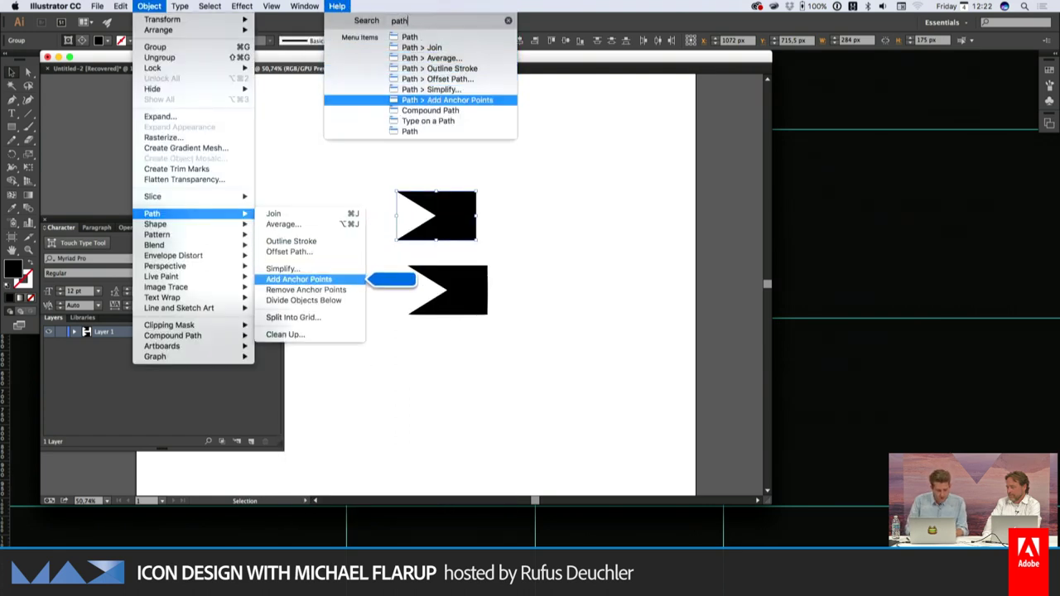
mouse_move(304, 6)
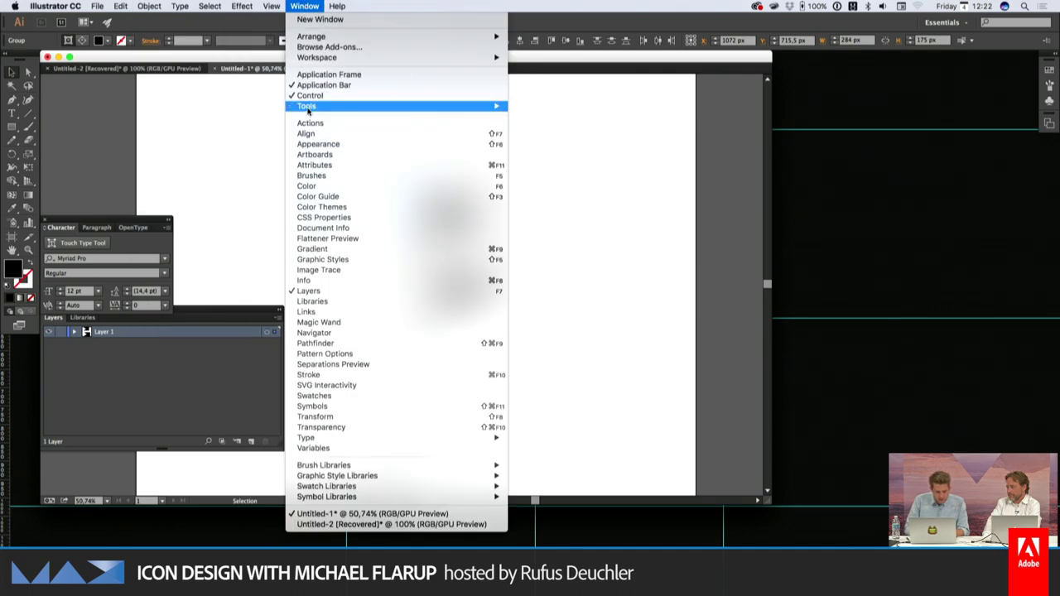
mouse_move(308, 110)
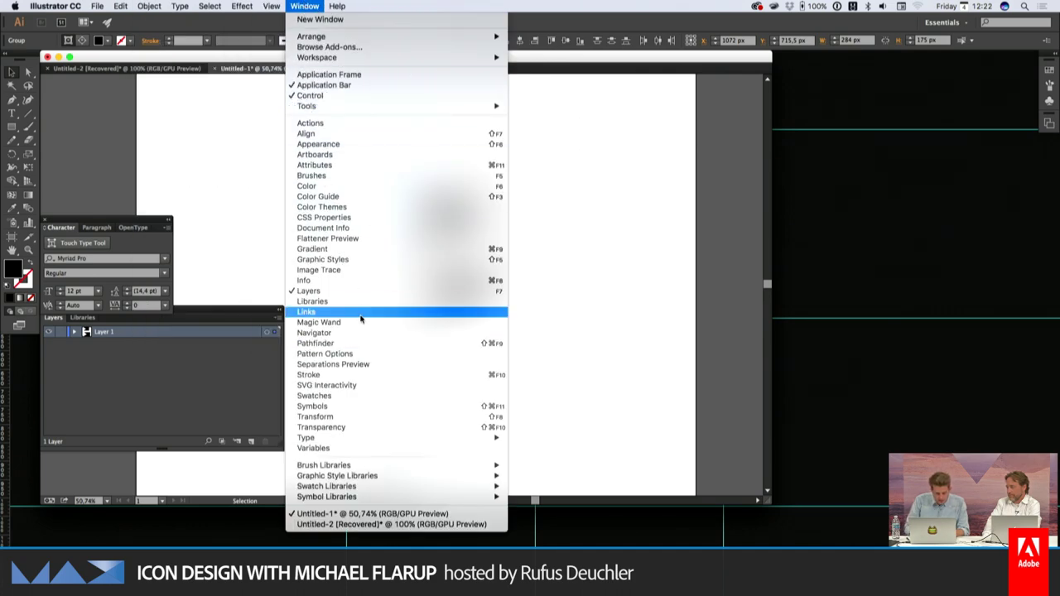
left_click(343, 343)
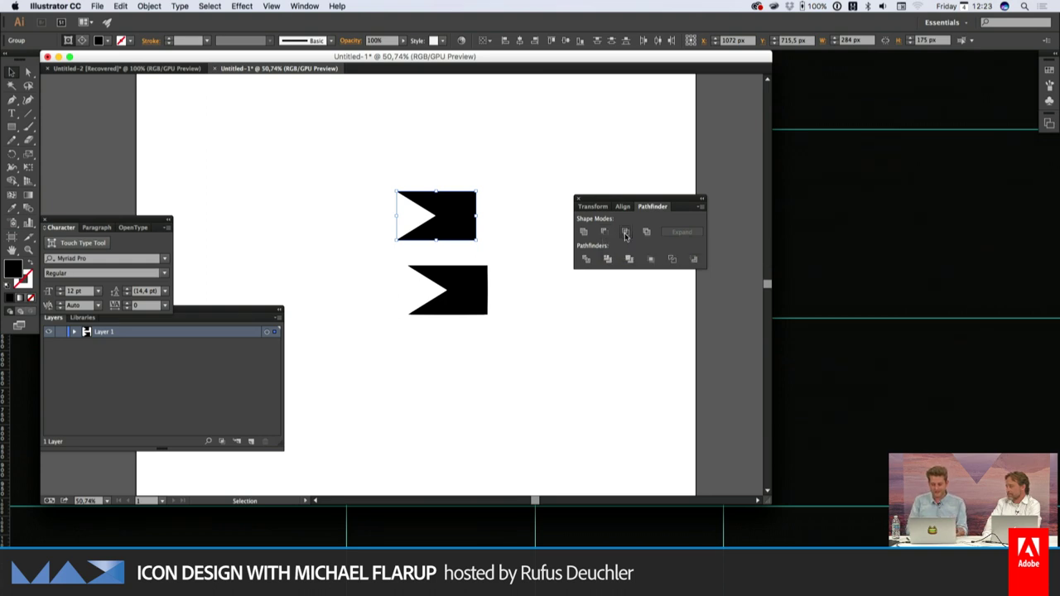
- Try to intersect the upper duplicate's two triangles and place the resulting triangle over the right half of the lower shape
left_click(625, 233)
left_click_drag(462, 221, 476, 290)
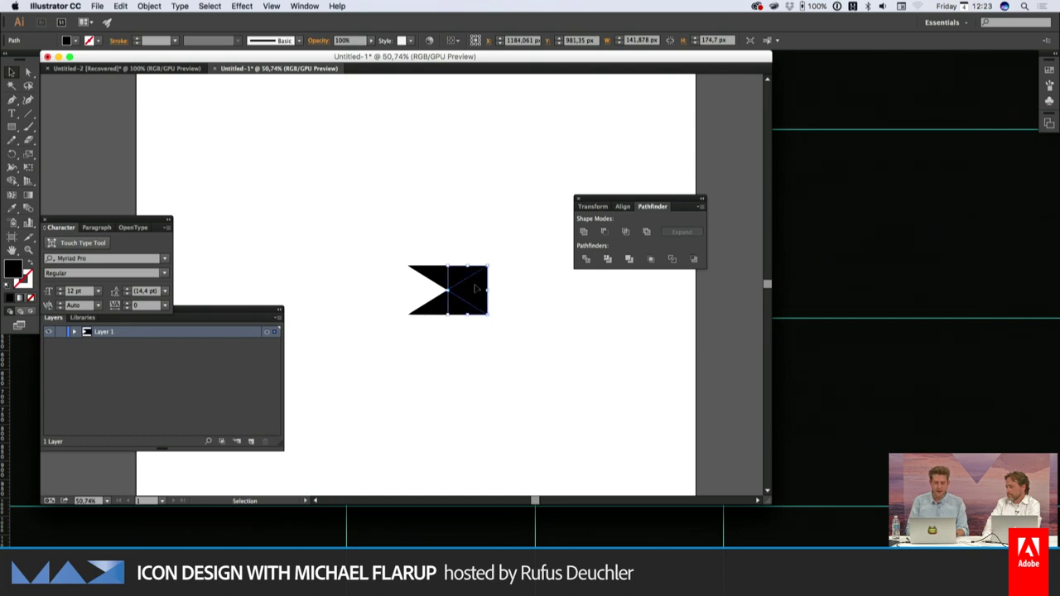
left_click(435, 286)
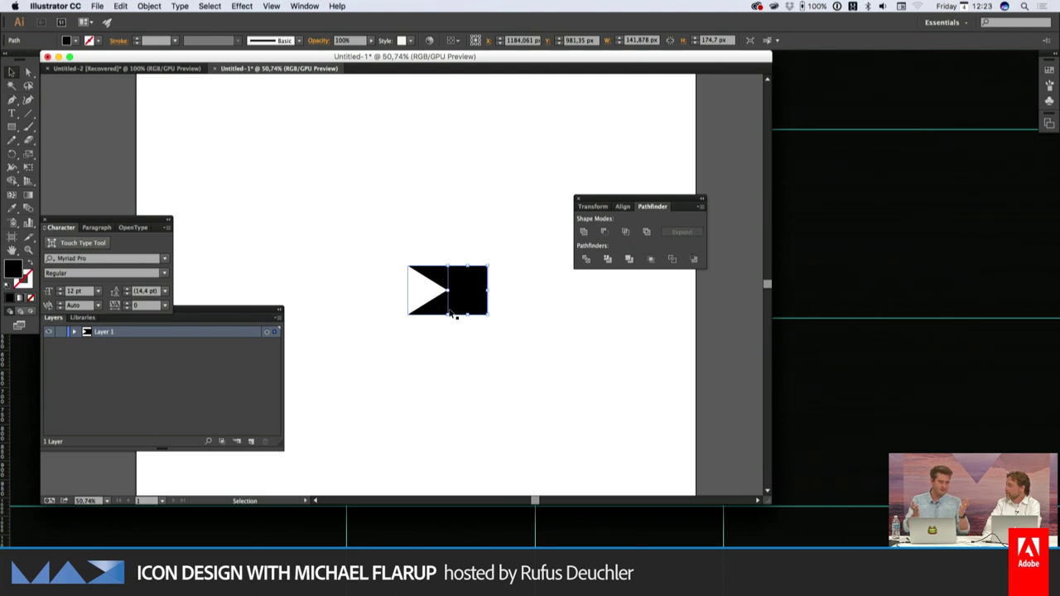
left_click(455, 303)
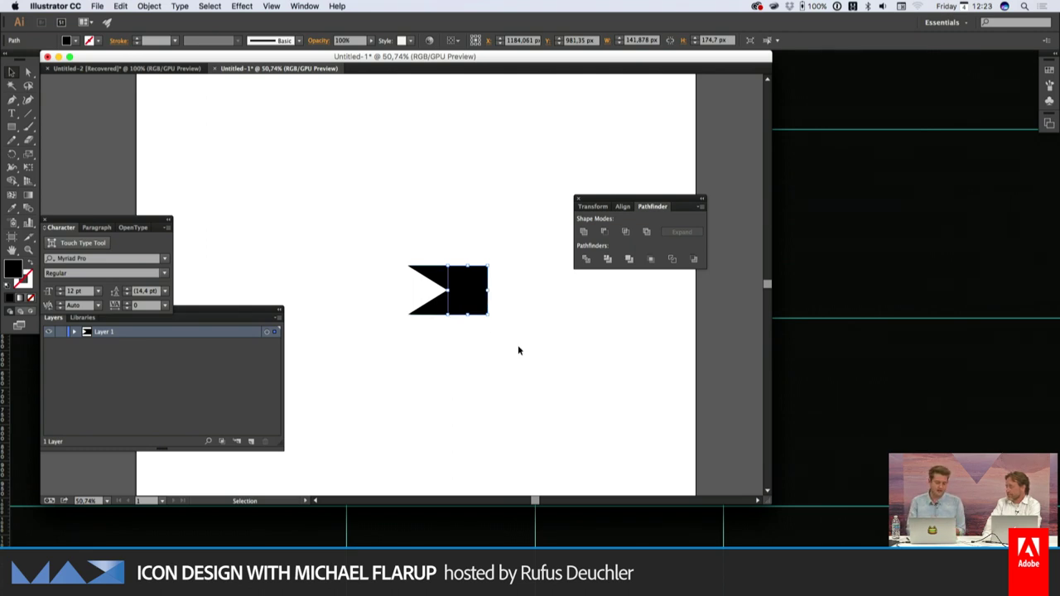
mouse_move(475, 303)
left_mouse_down()
mouse_move(500, 297)
mouse_move(471, 303)
left_mouse_up()
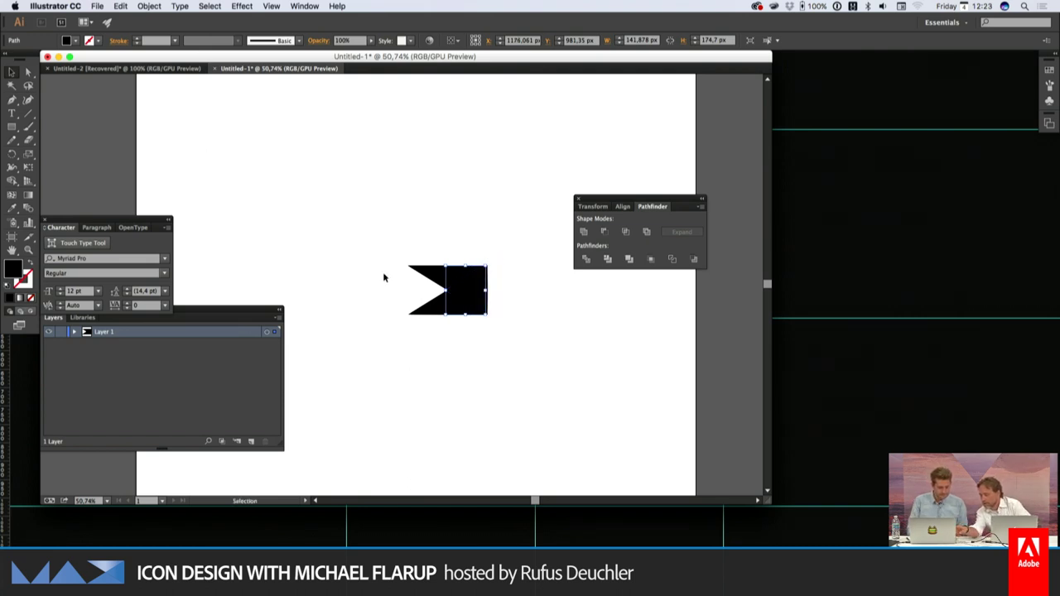
- Select all the overlapping triangles and try the Shape Builder tool on their right-hand region
left_click(30, 195)
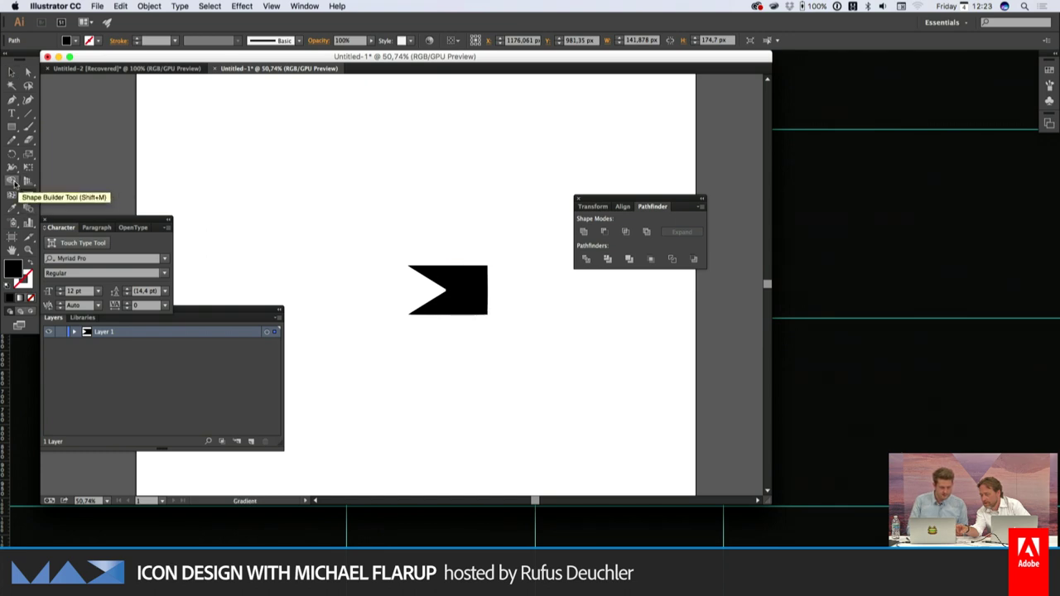
left_click(12, 182)
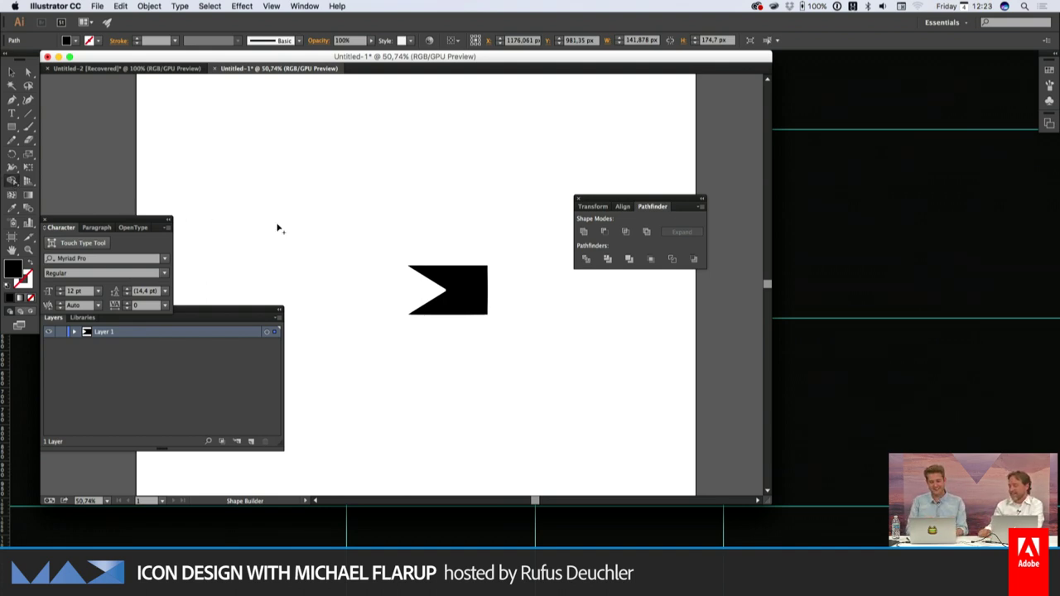
key("a")
left_click_drag(328, 229, 552, 357)
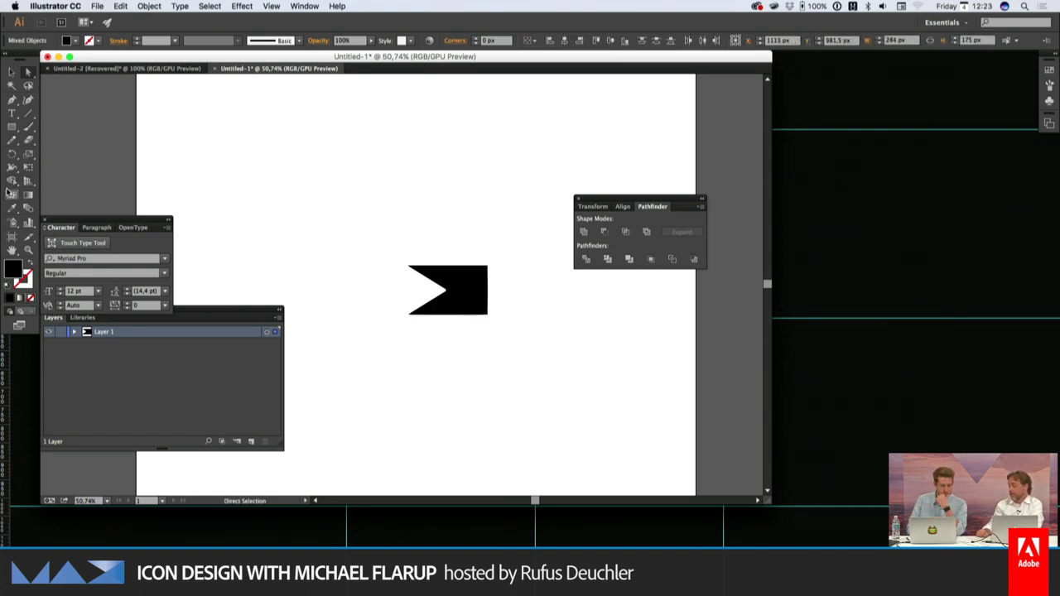
left_click(11, 181)
mouse_move(247, 143)
left_mouse_down()
mouse_move(313, 176)
mouse_move(226, 171)
mouse_move(245, 145)
left_mouse_up()
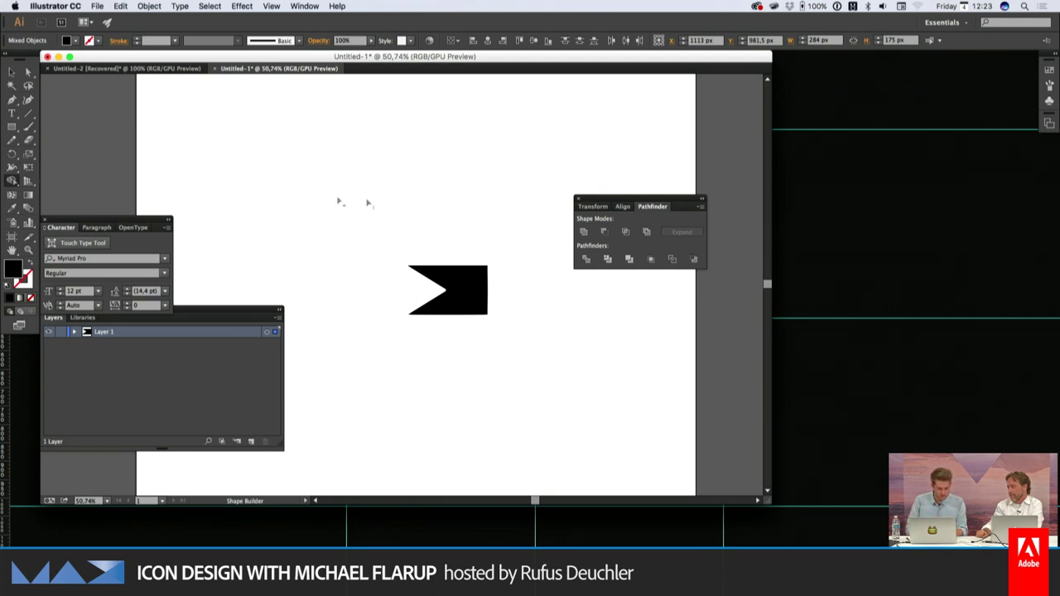
mouse_move(274, 156)
left_mouse_down()
mouse_move(350, 231)
mouse_move(273, 159)
mouse_move(287, 246)
mouse_move(325, 218)
mouse_move(275, 154)
left_mouse_up()
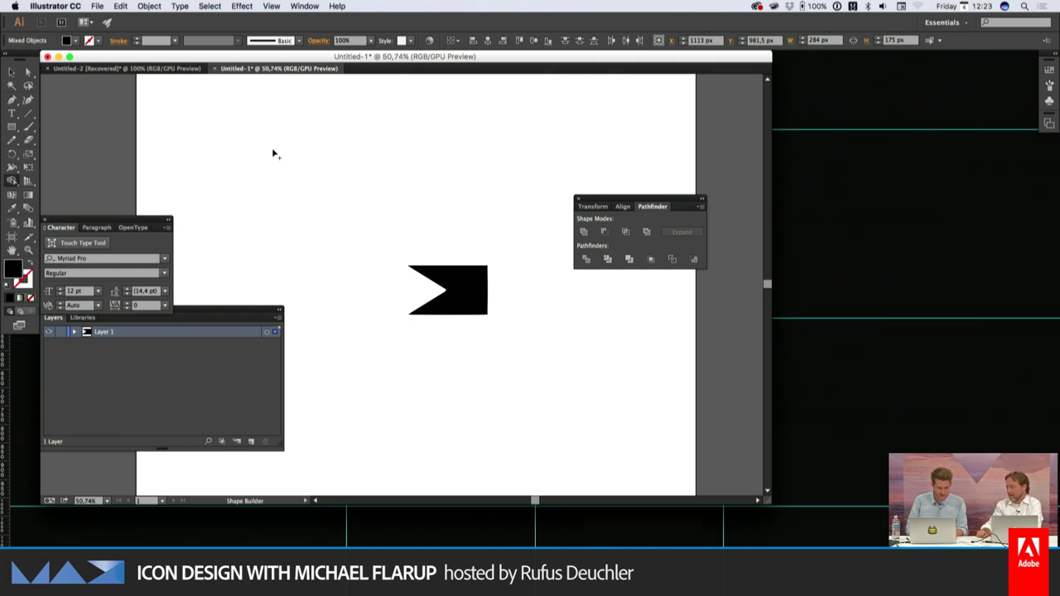
left_click_drag(20, 185, 83, 181)
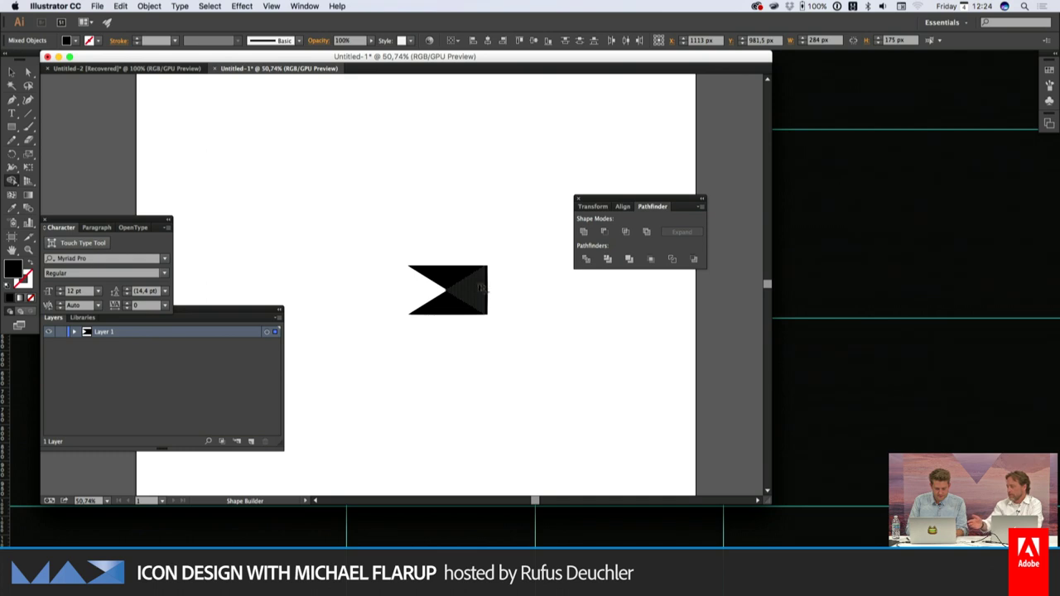
key("a")
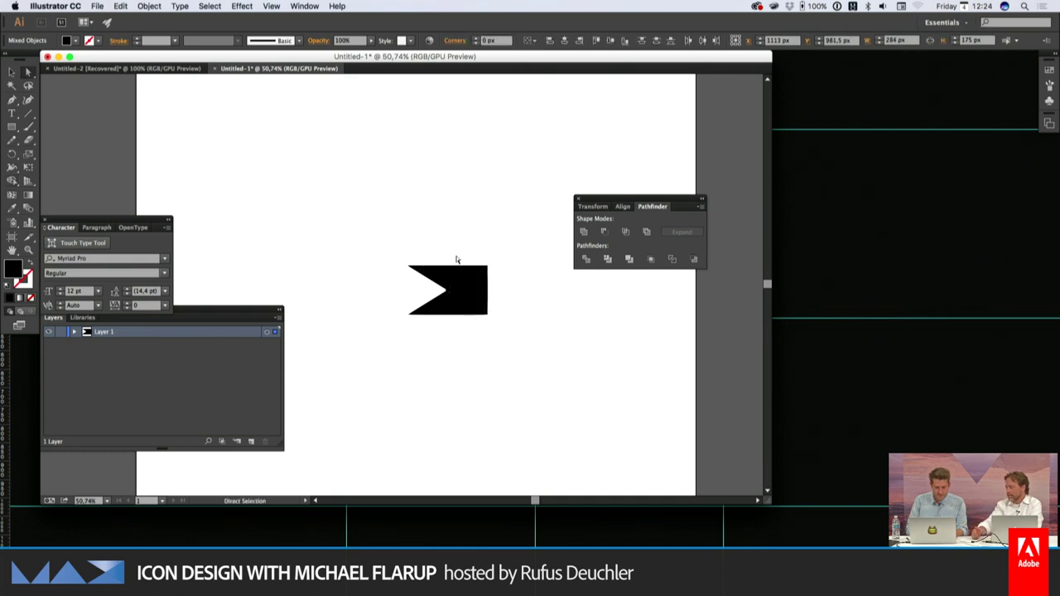
- Undo the move and the Pathfinder intersection of the duplicated shape
key("v")
key("ctrl+z")
key("ctrl+z")
key("ctrl+z")
- Select the upper duplicate of the notched black shape and try the Shape Builder tool on it
key("a")
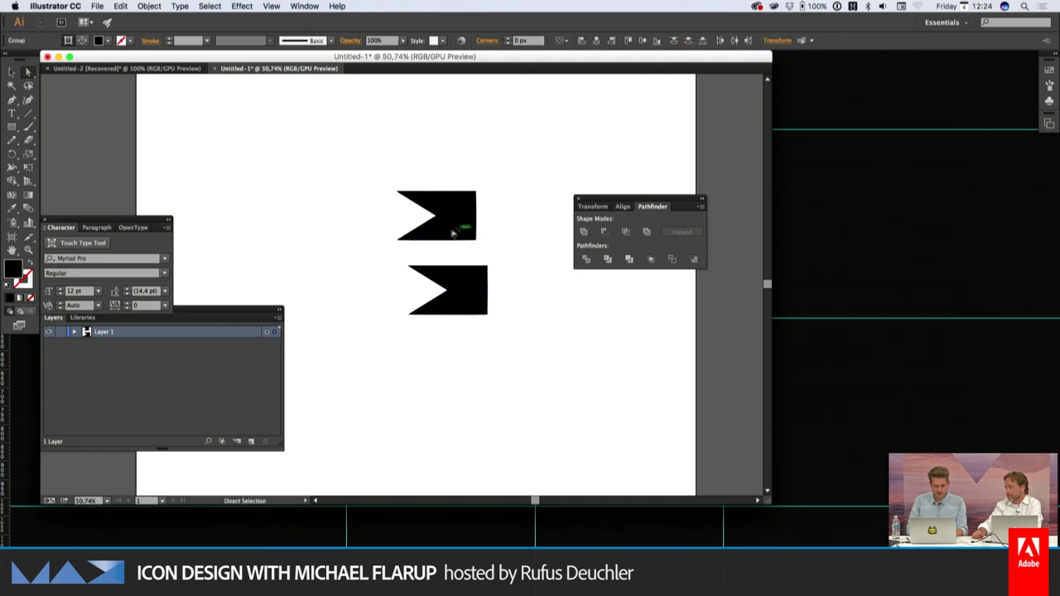
left_click_drag(402, 184, 503, 248)
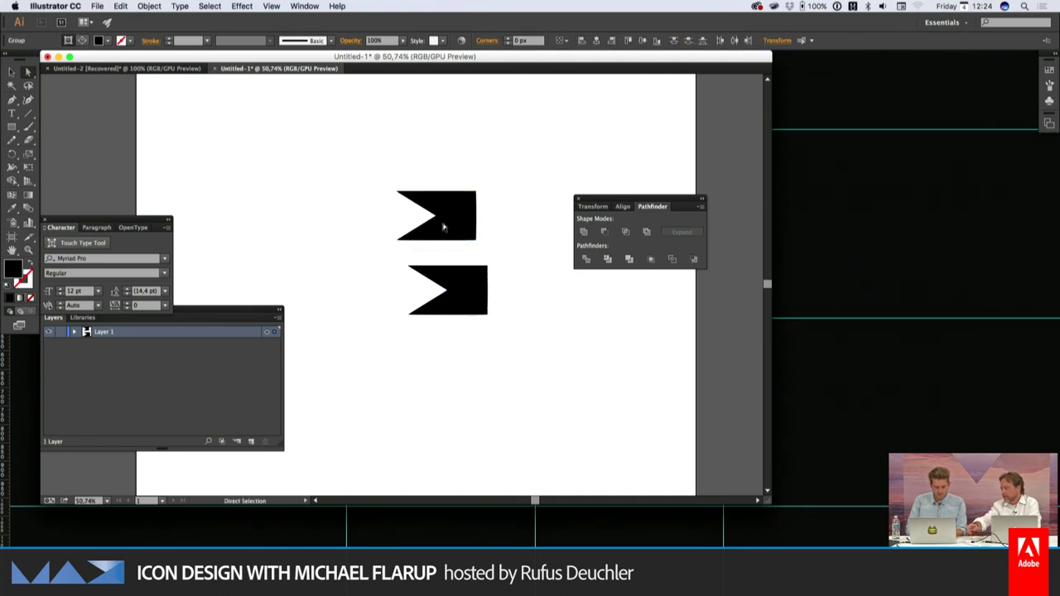
key("v")
left_click(12, 182)
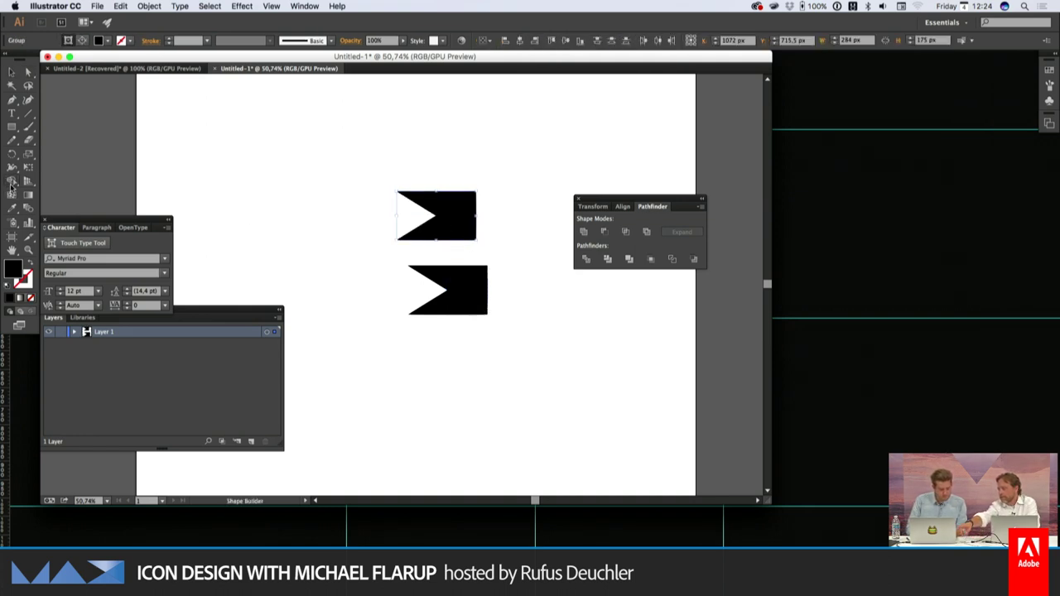
key("a")
left_click(461, 226)
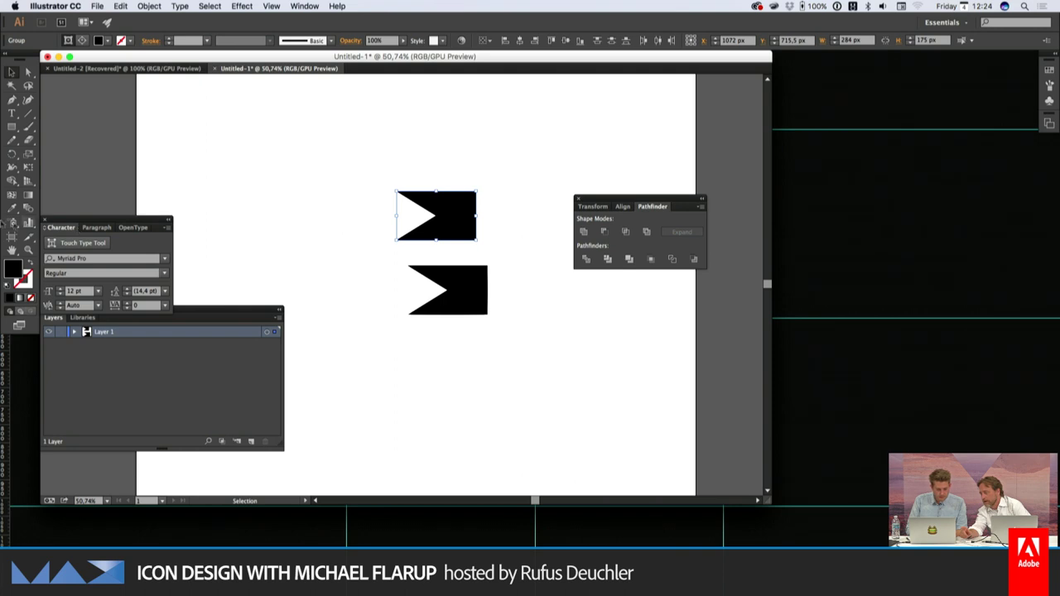
left_click(12, 182)
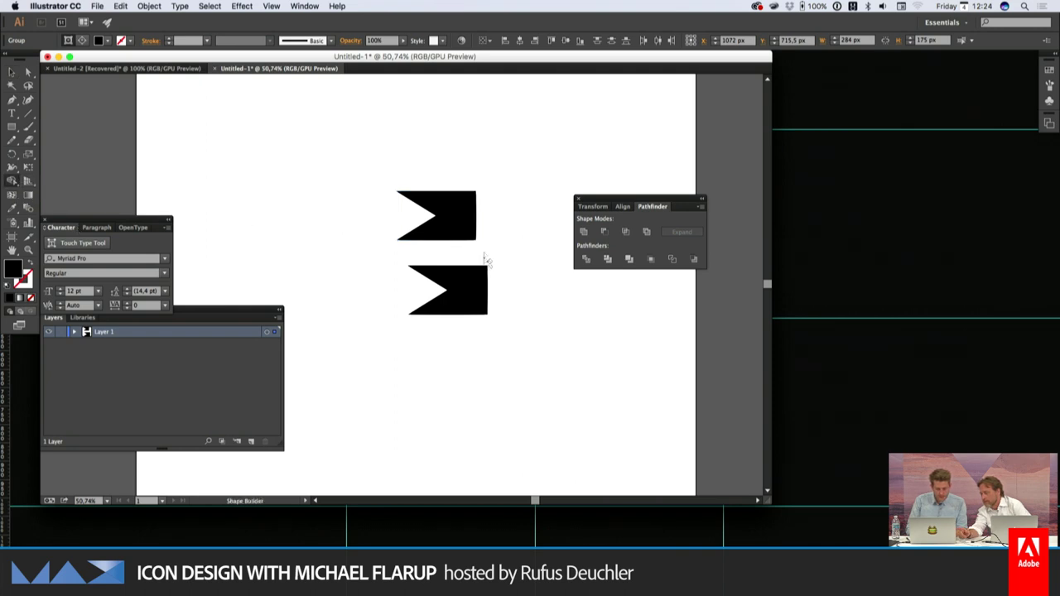
key("a")
left_click_drag(400, 240, 373, 246)
key("v")
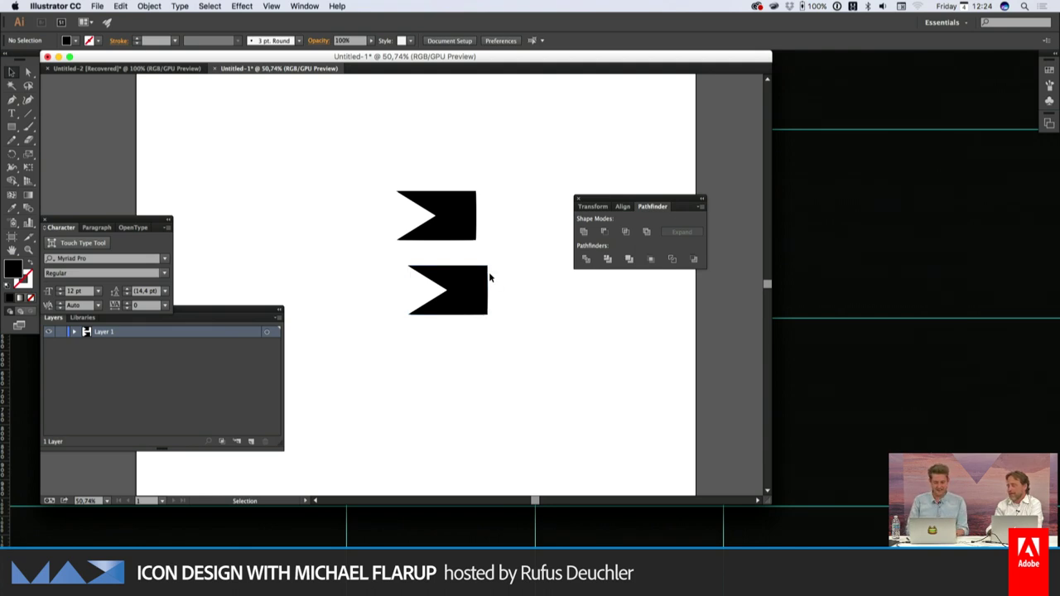
left_click_drag(511, 256, 391, 337)
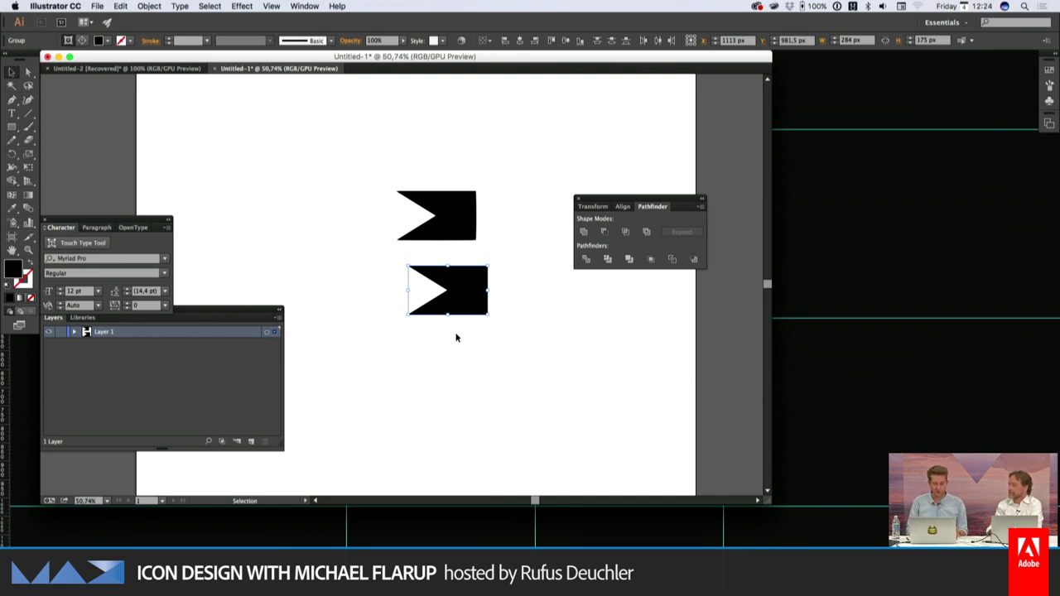
left_click(530, 380)
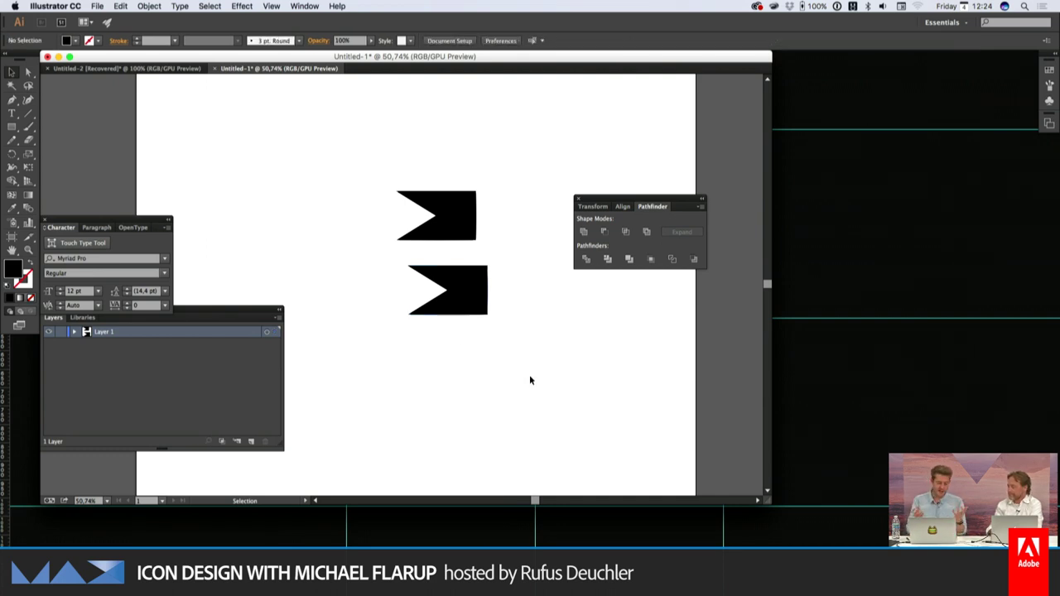
- Switch to Photoshop, show the New Max group in place of Existing app icon, and expand its Inner Body group
key("super+Tab")
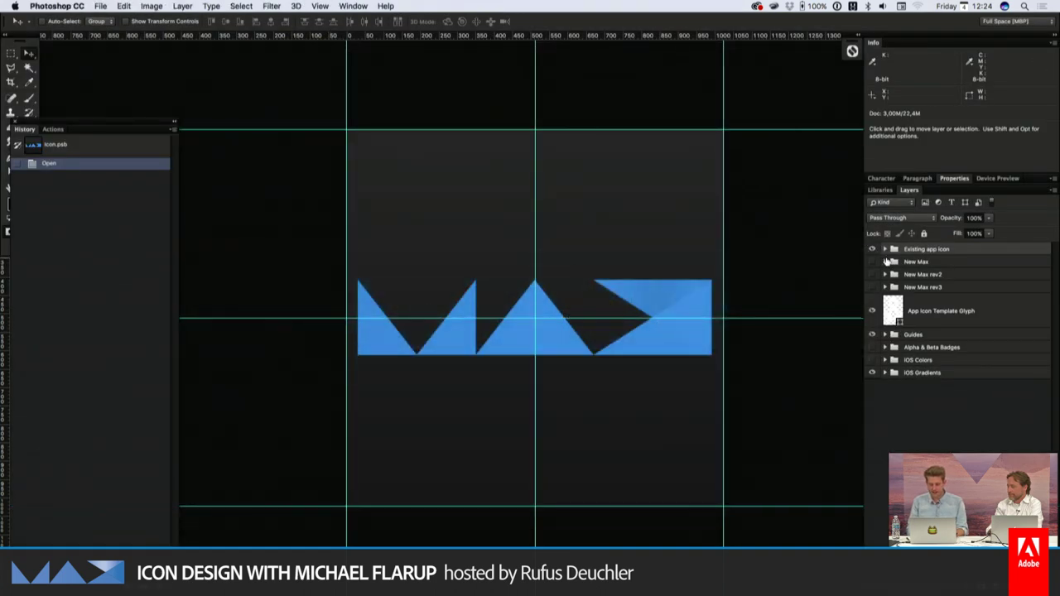
left_click(886, 262)
left_click(871, 263)
left_click(871, 262)
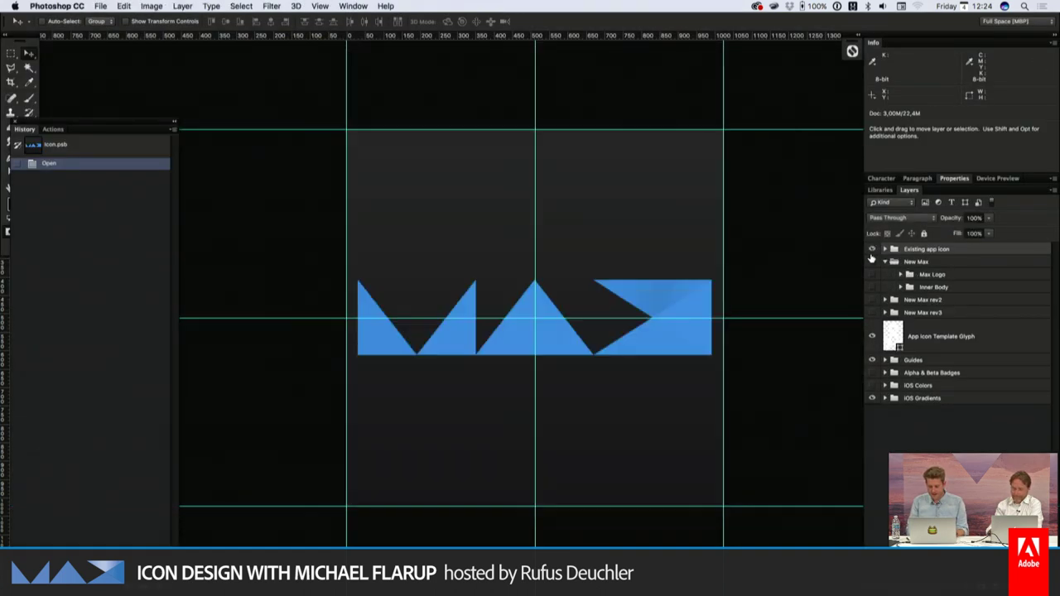
left_click(871, 263)
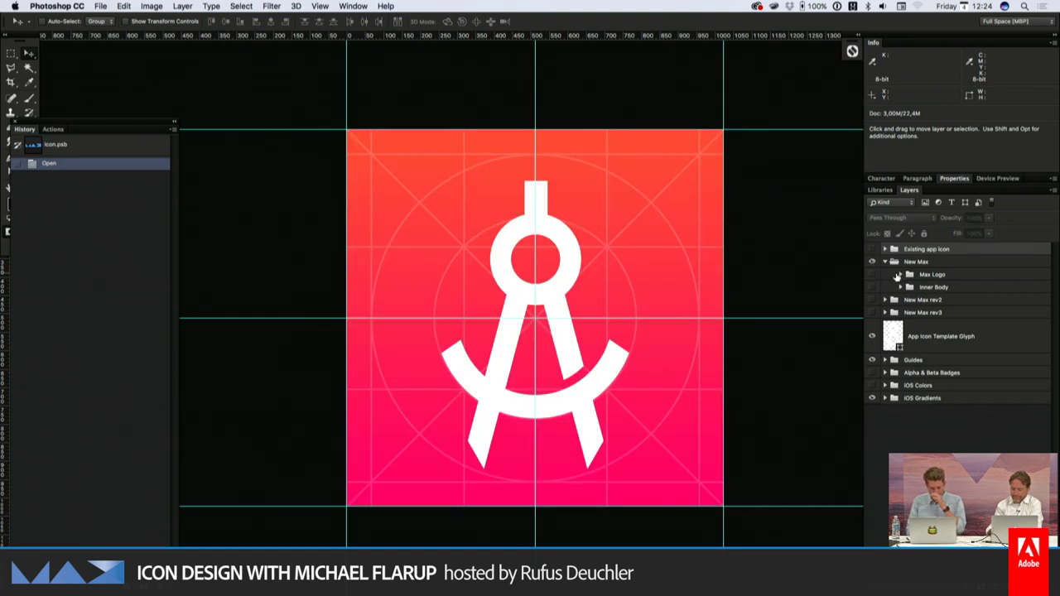
left_click(914, 288)
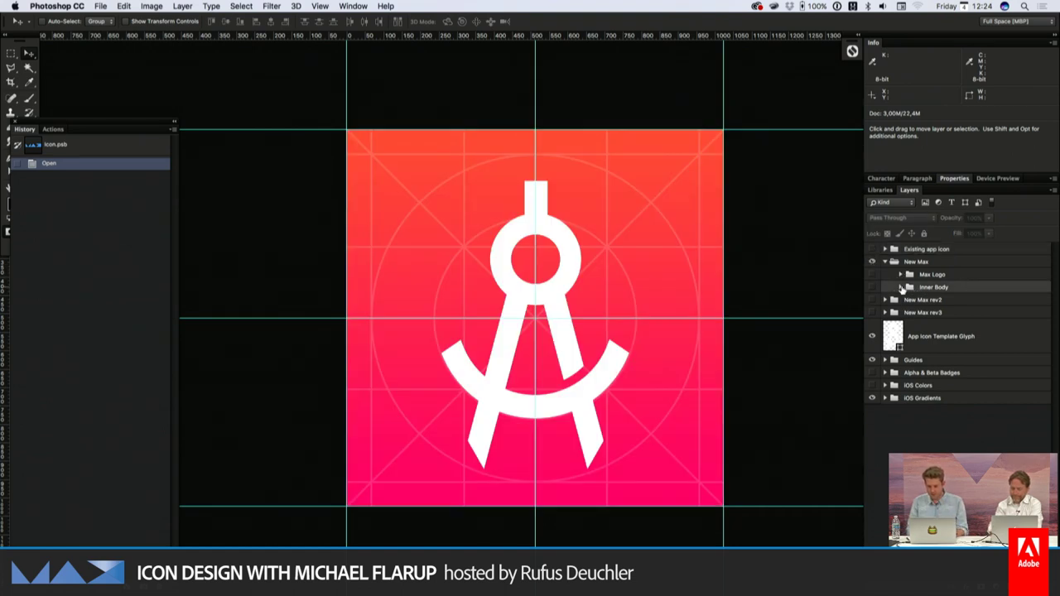
left_click(900, 287)
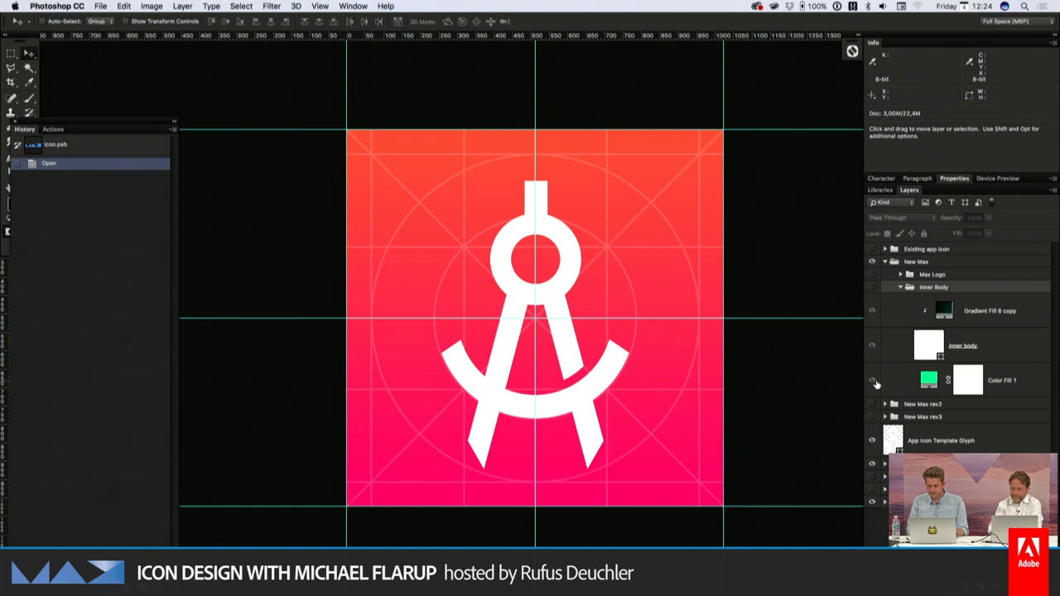
- Switch to Finder and preview 061515_CC2015_IconHue.jpg from the Inspiration folder beside the file list
key("super+Tab")
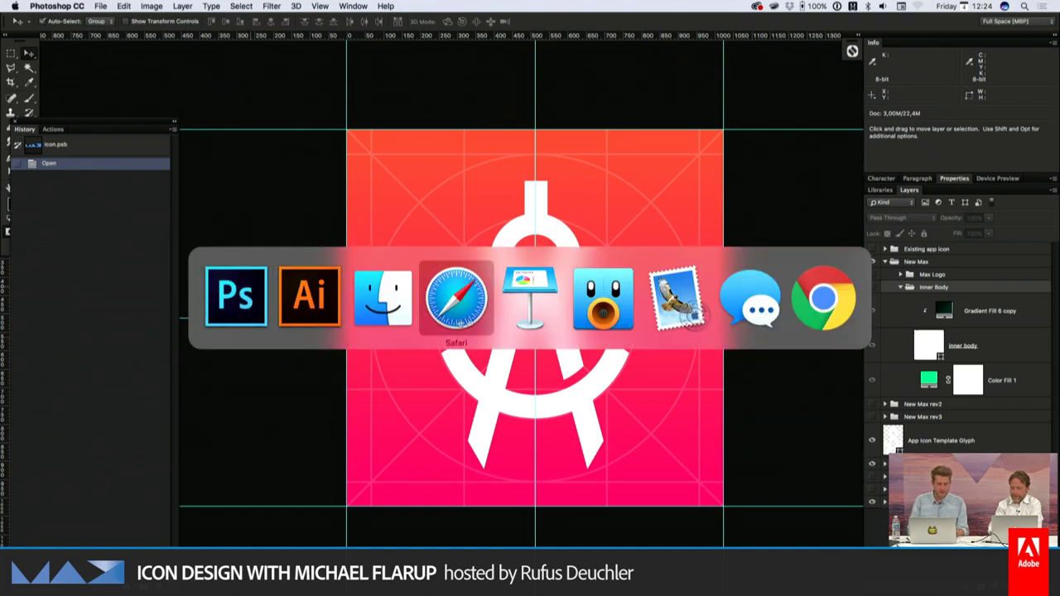
left_click(402, 317)
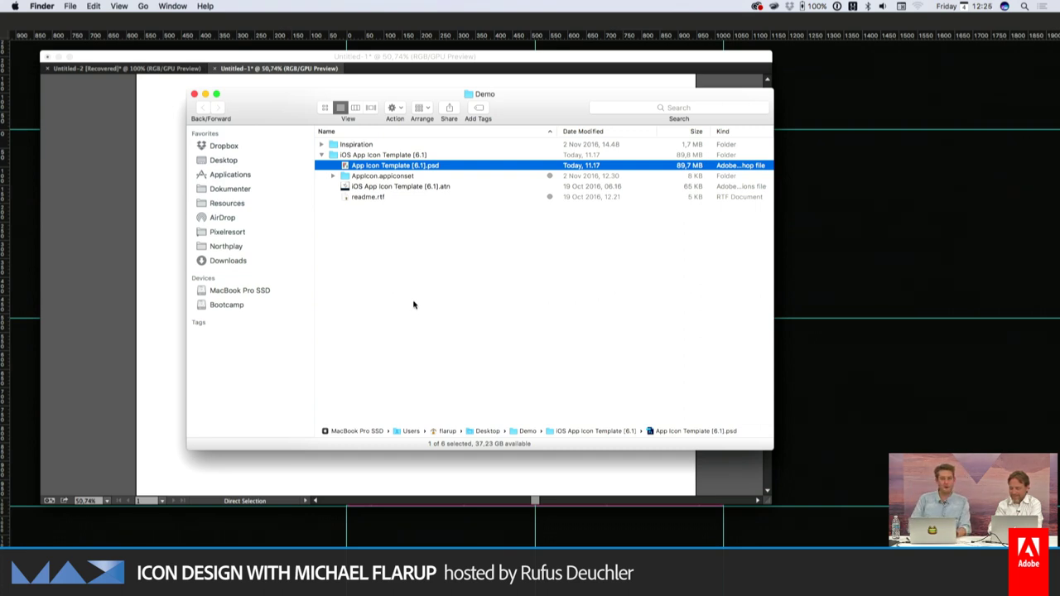
key("Up")
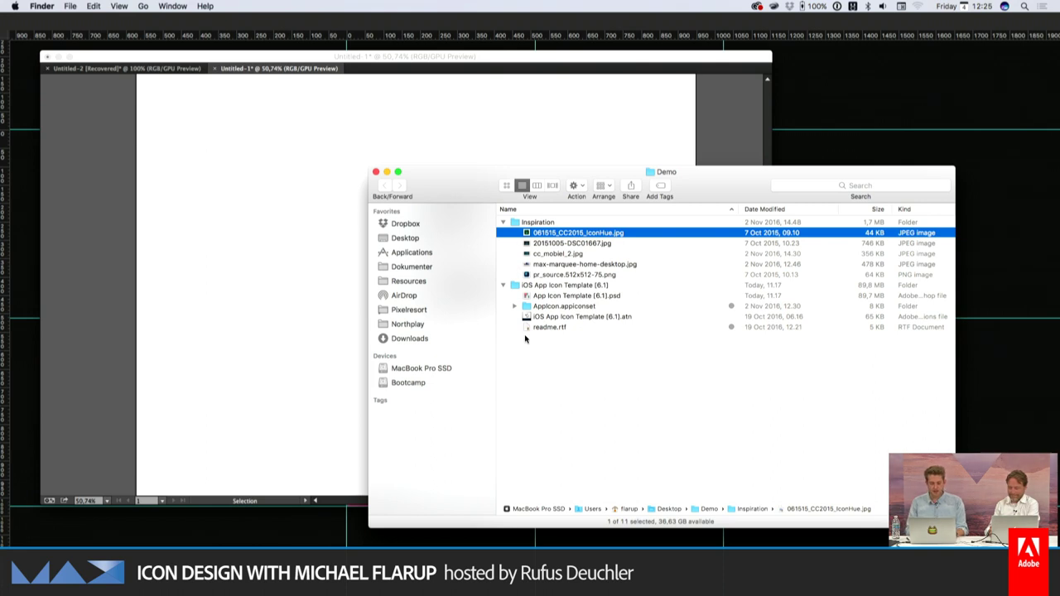
key("space")
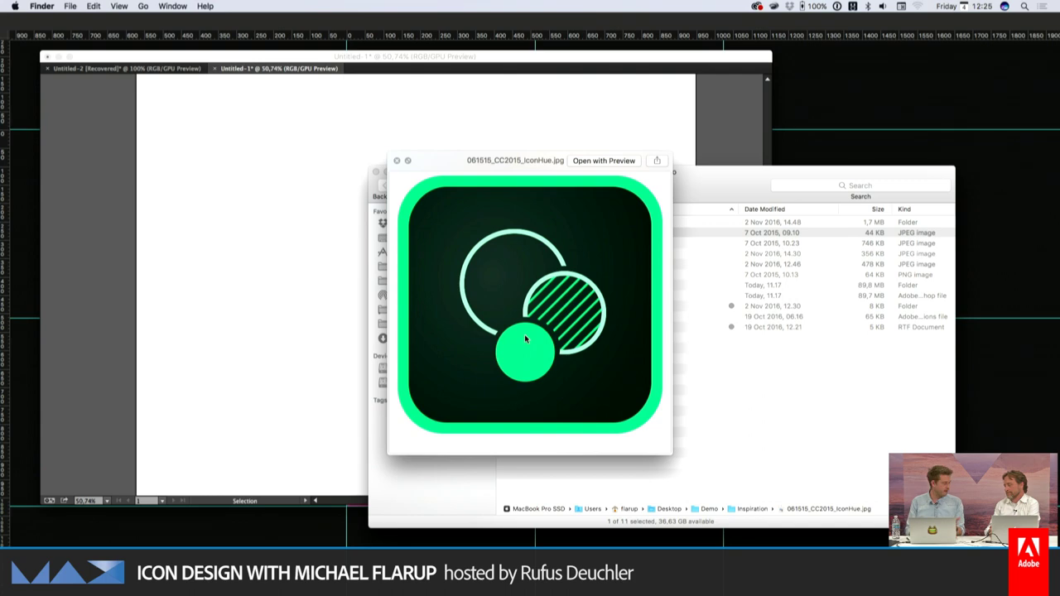
left_click_drag(535, 160, 833, 162)
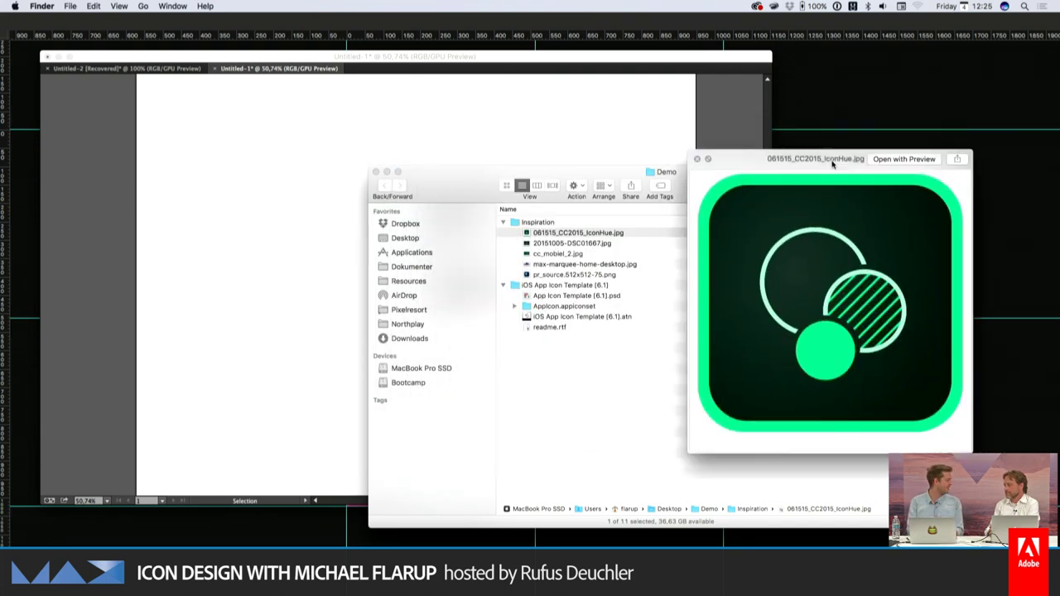
- Compare the Inspiration previews of the Hue icon, 20151005-DSC01667.jpg and cc_mobiel_2.jpg, and close the preview
key("Down")
key("Up")
key("Down")
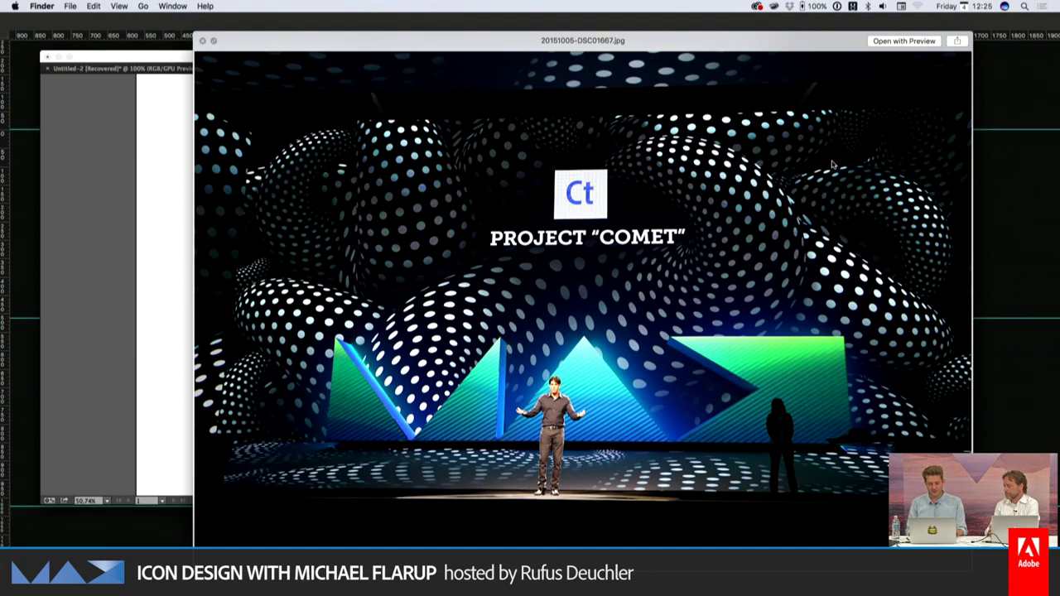
key("Down")
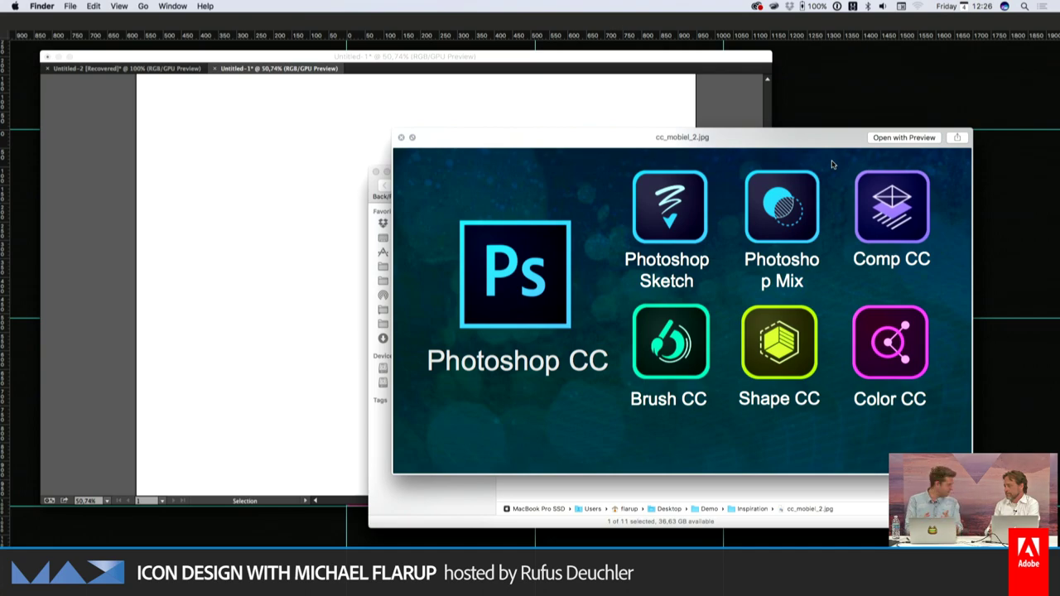
key("Up")
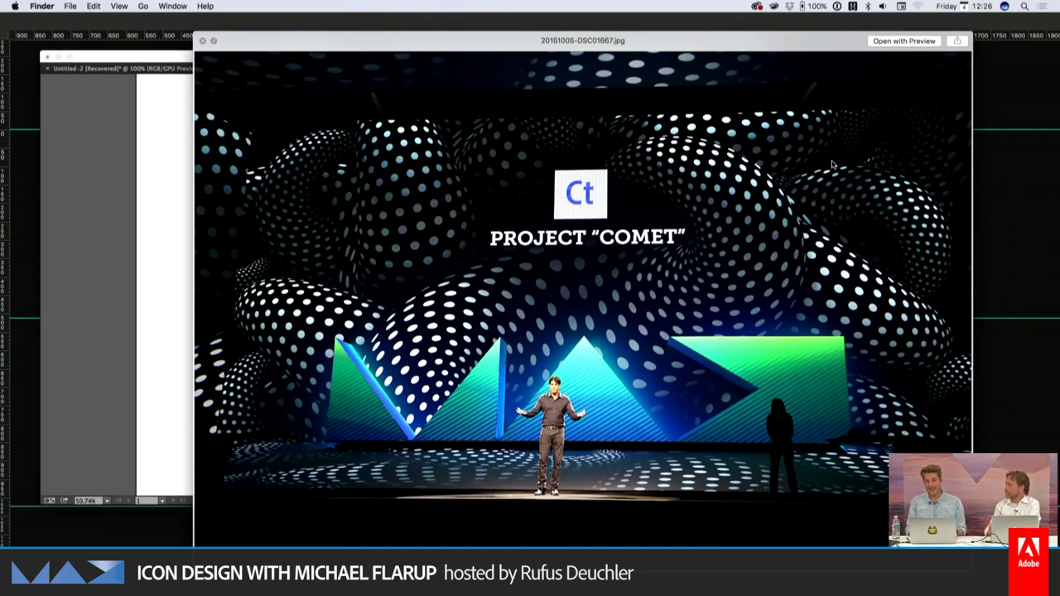
key("Down")
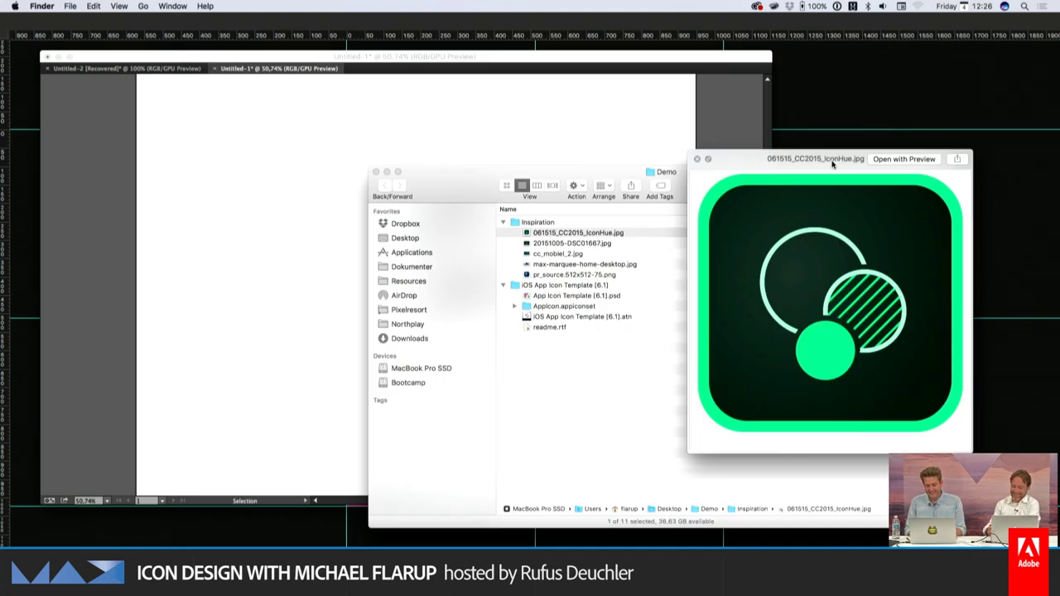
key("Down")
key("space")
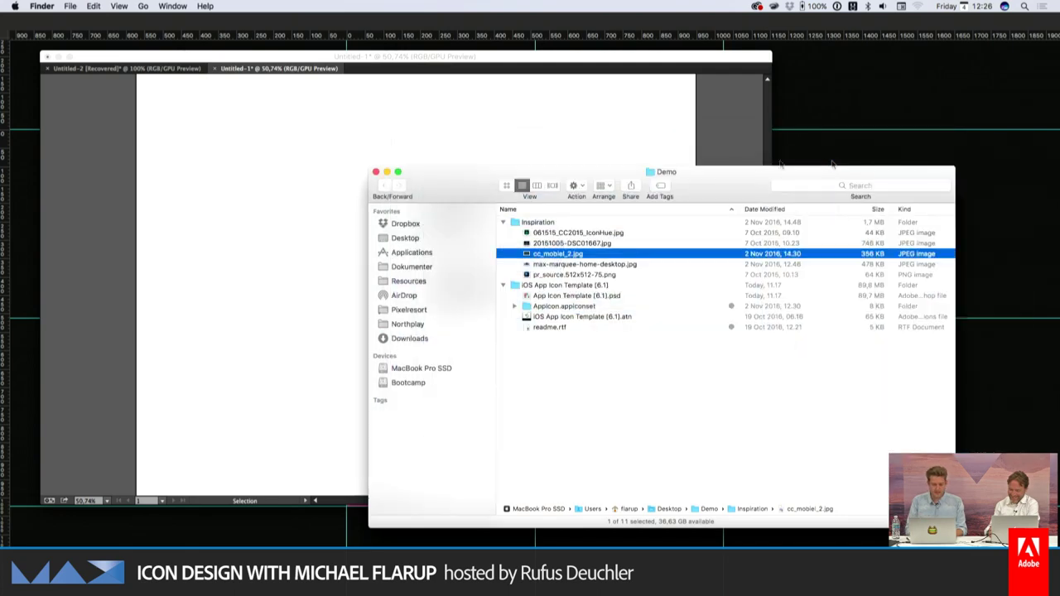
- Return to Photoshop and make the Inner Body and Max Logo groups inside New Max visible
left_click(261, 170)
key("super+Tab")
key("super+Tab")
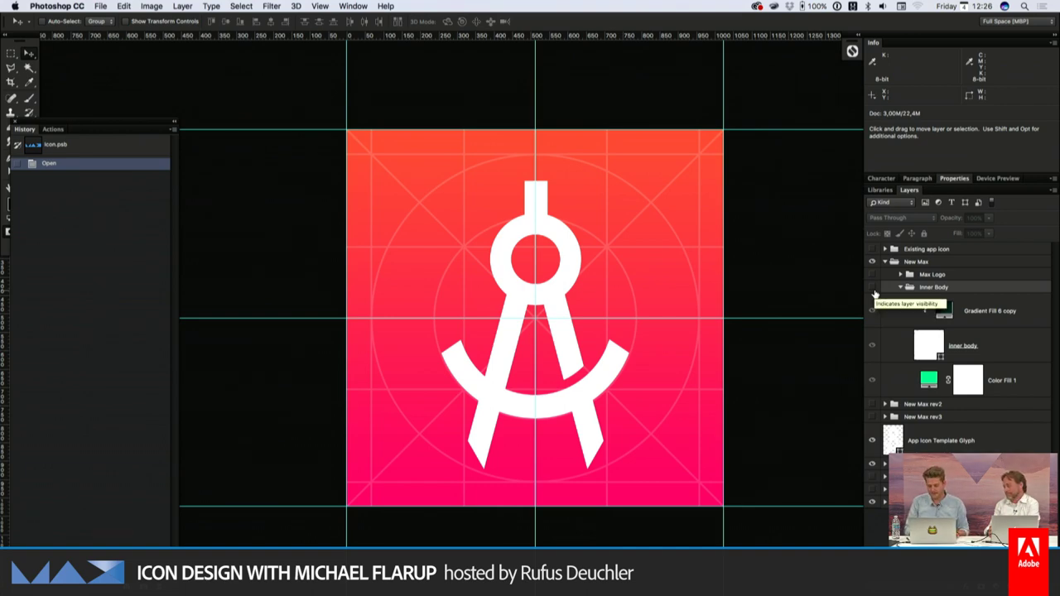
left_click(873, 288)
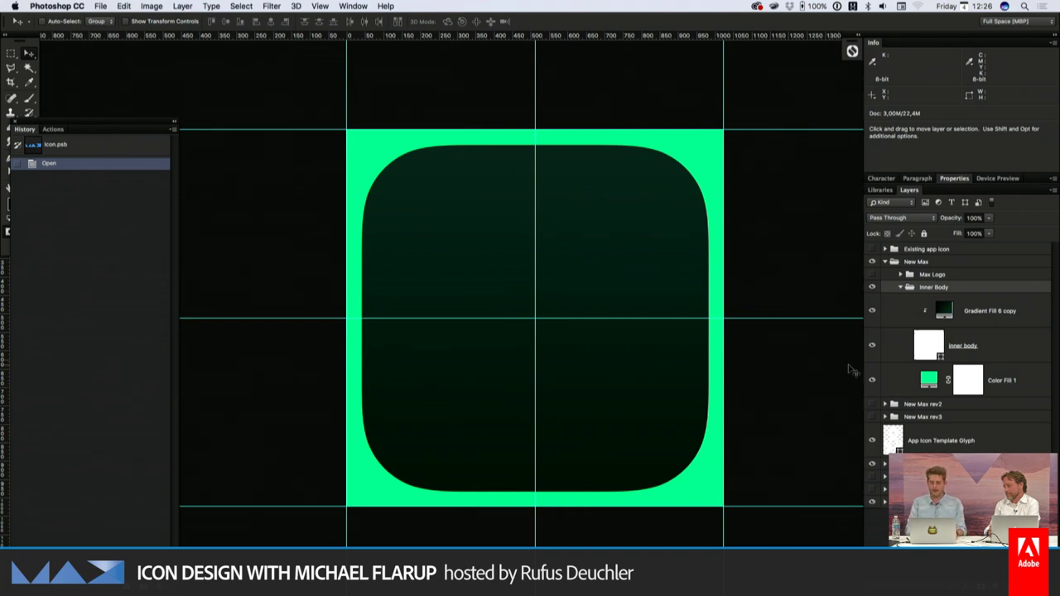
left_click(1026, 357)
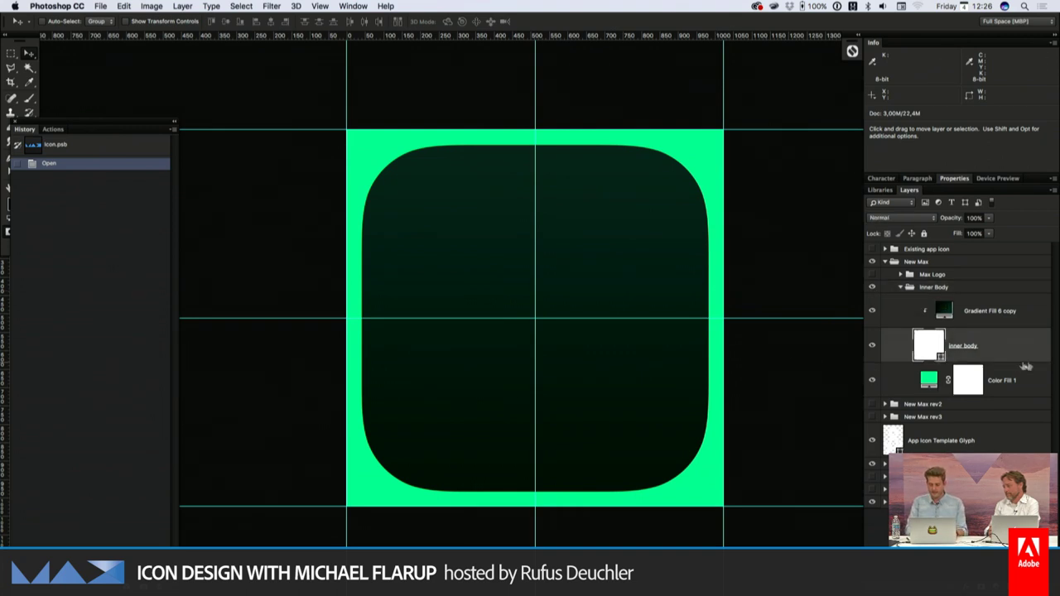
left_click(901, 275)
left_click(941, 275)
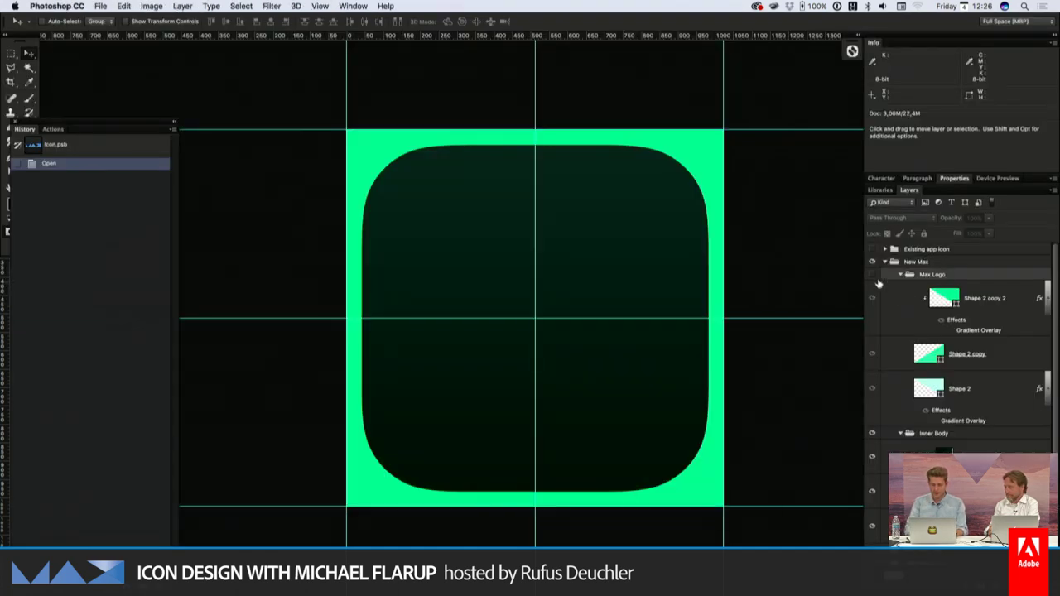
left_click(872, 274)
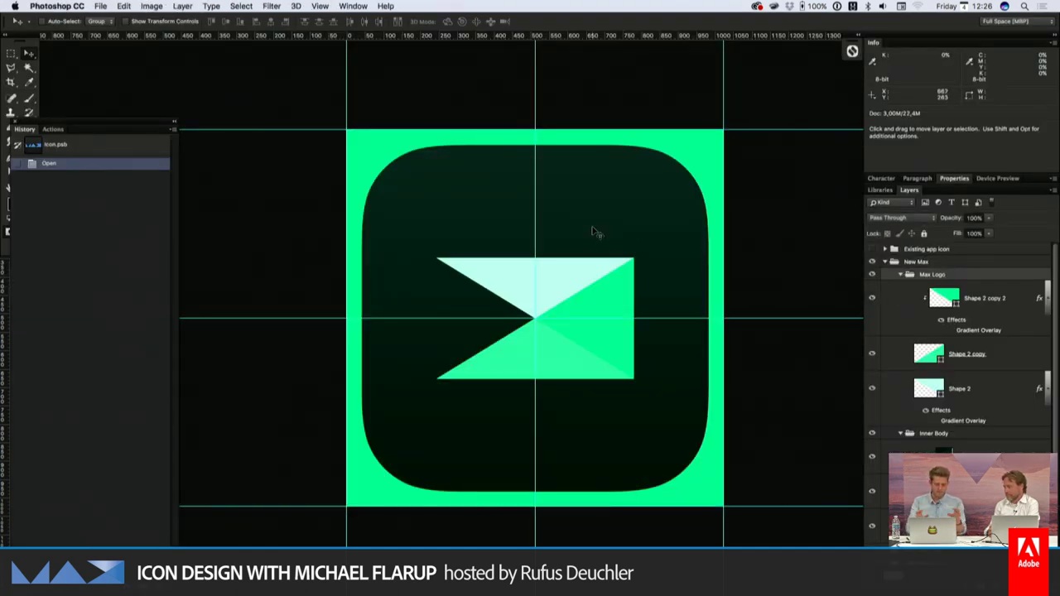
- Hide the guides and save the icon artwork to update the App Icon Template previews
key("super+semicolon")
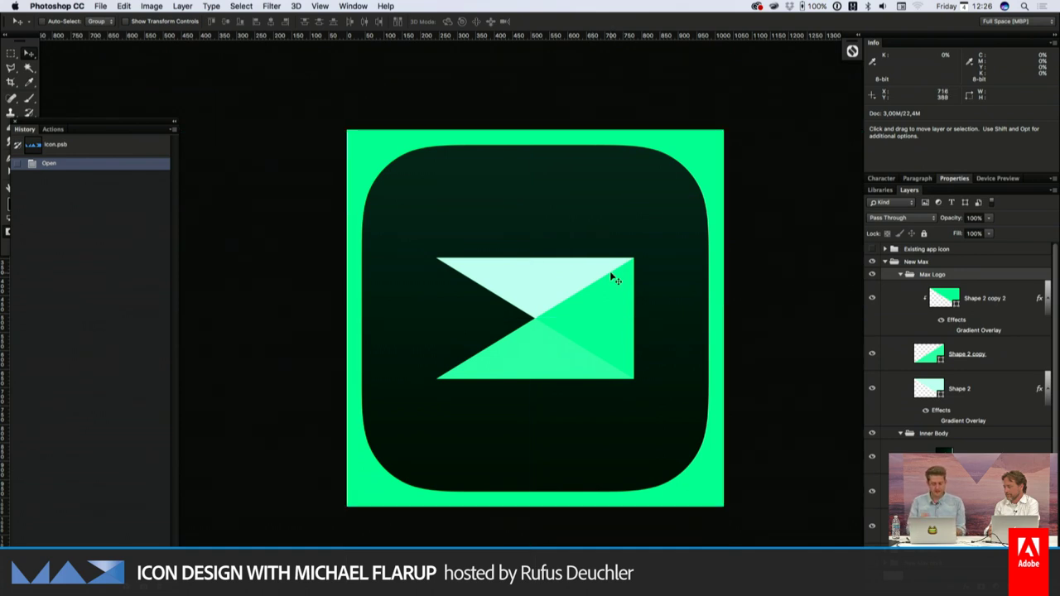
key("super+s")
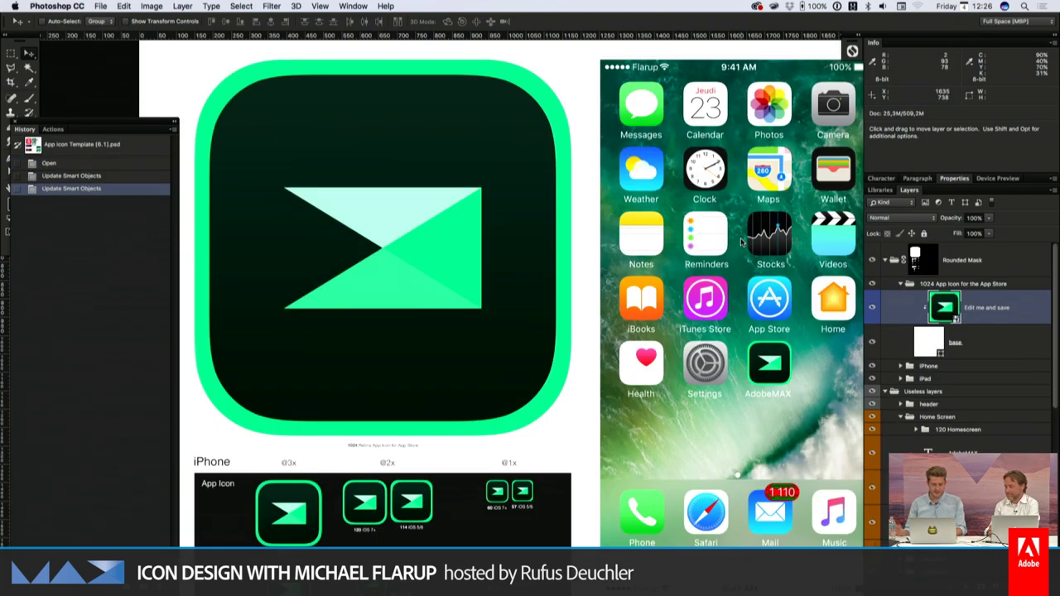
- Examine the new icon across the template's sizes and home screen, comparing it with the earlier version in the document history
scroll(576, 345, "down", 5)
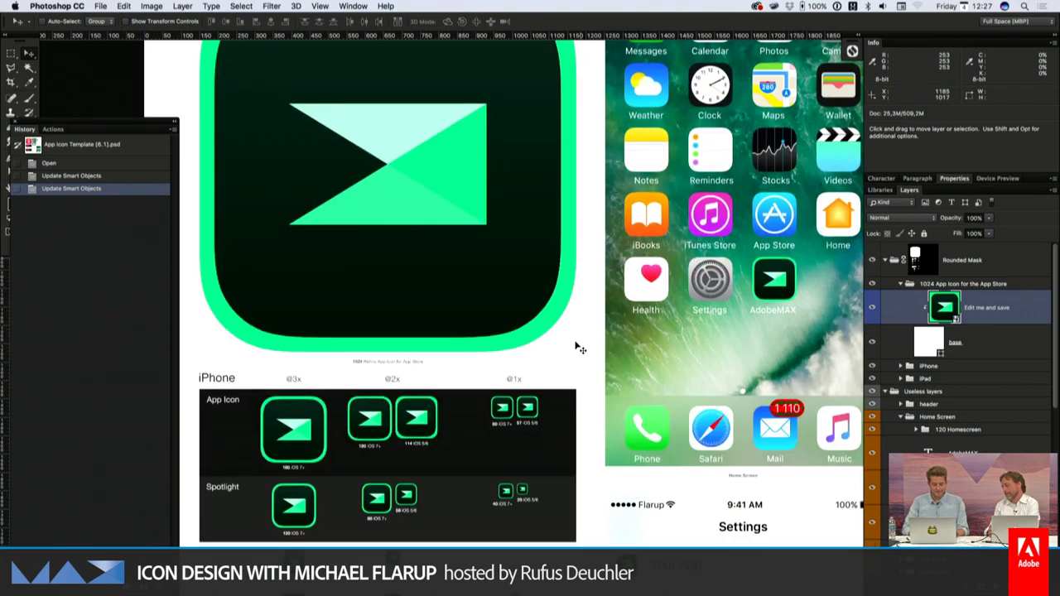
scroll(580, 348, "right", 3)
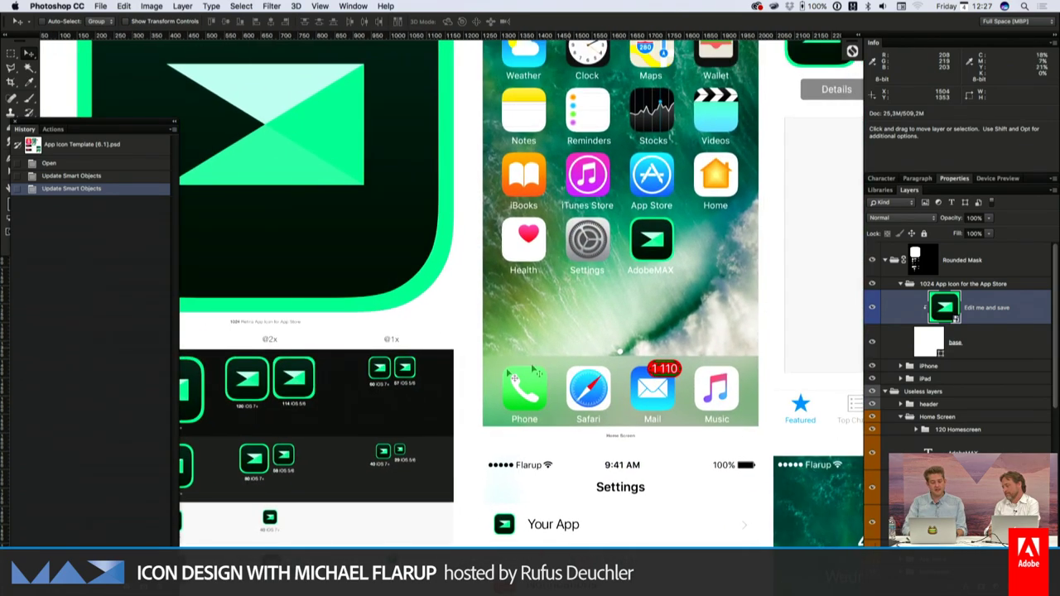
left_click(104, 176)
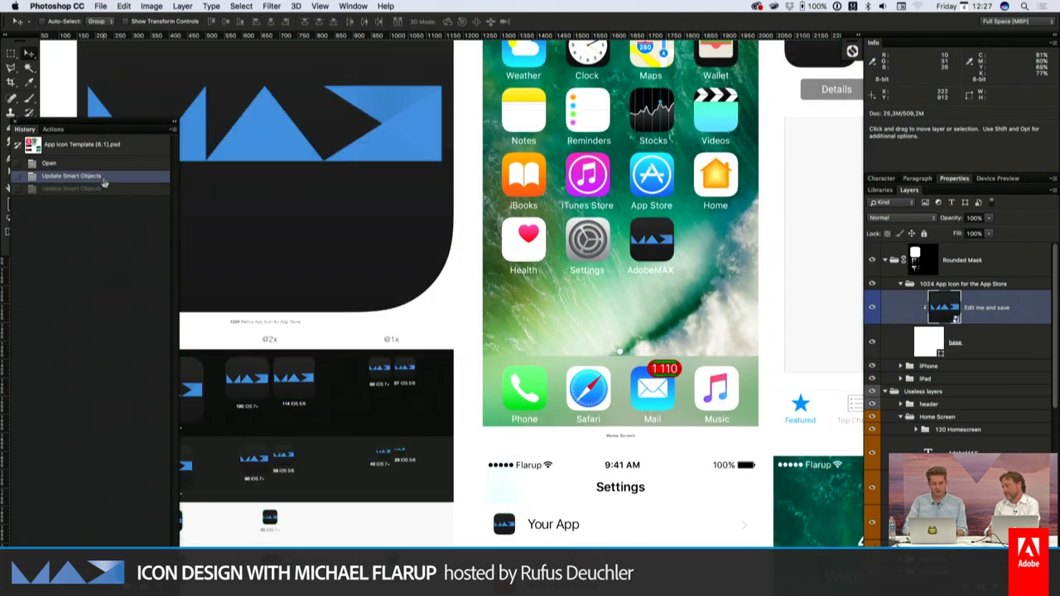
left_click(99, 190)
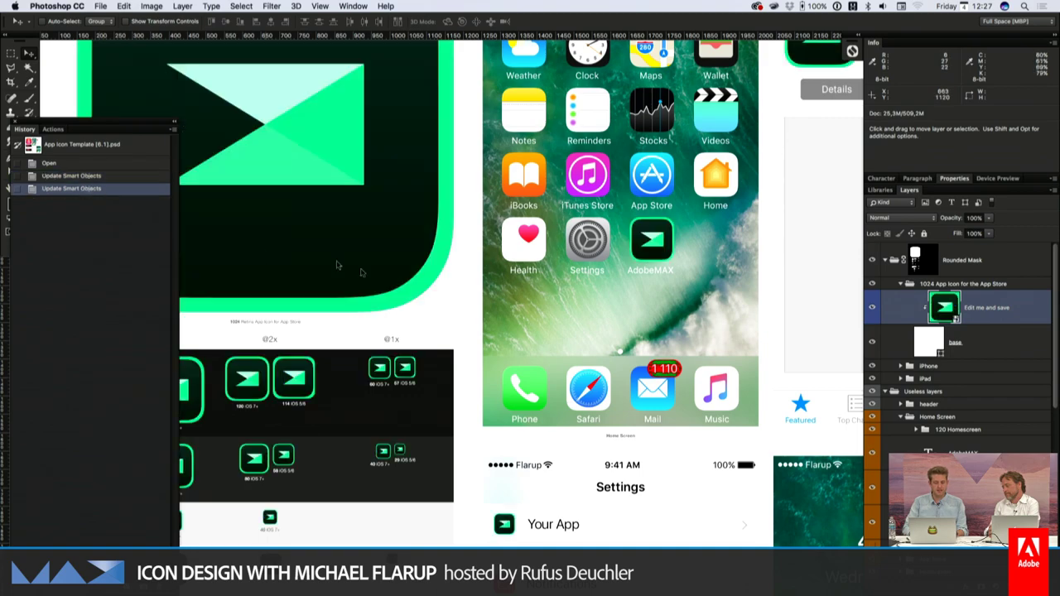
scroll(415, 297, "left", 5)
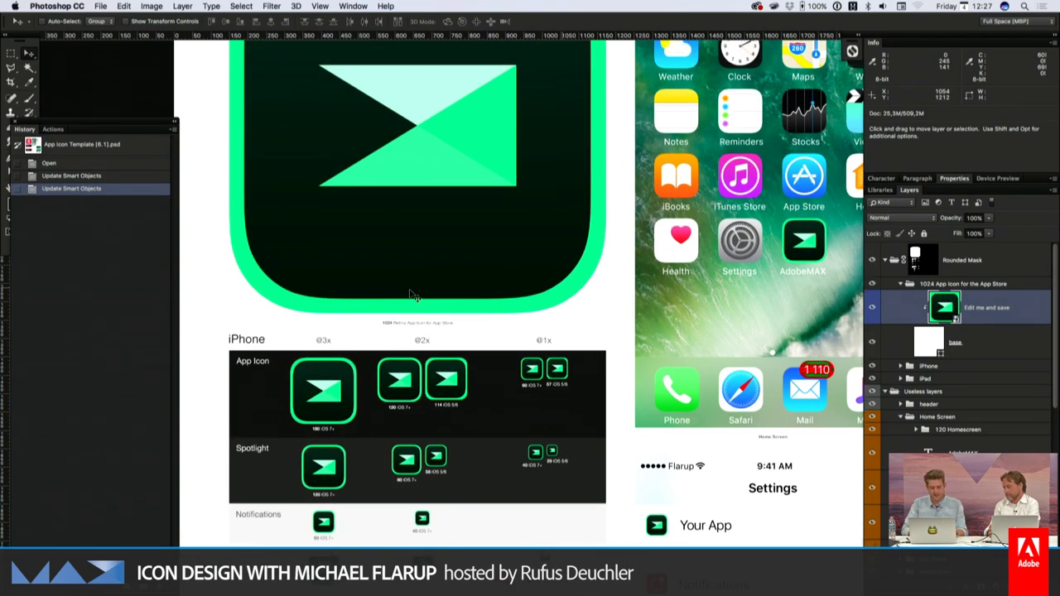
- Open the Edit me and save smart object and make the Inner Body copy group inside New Max rev2 visible
scroll(415, 297, "up", 2)
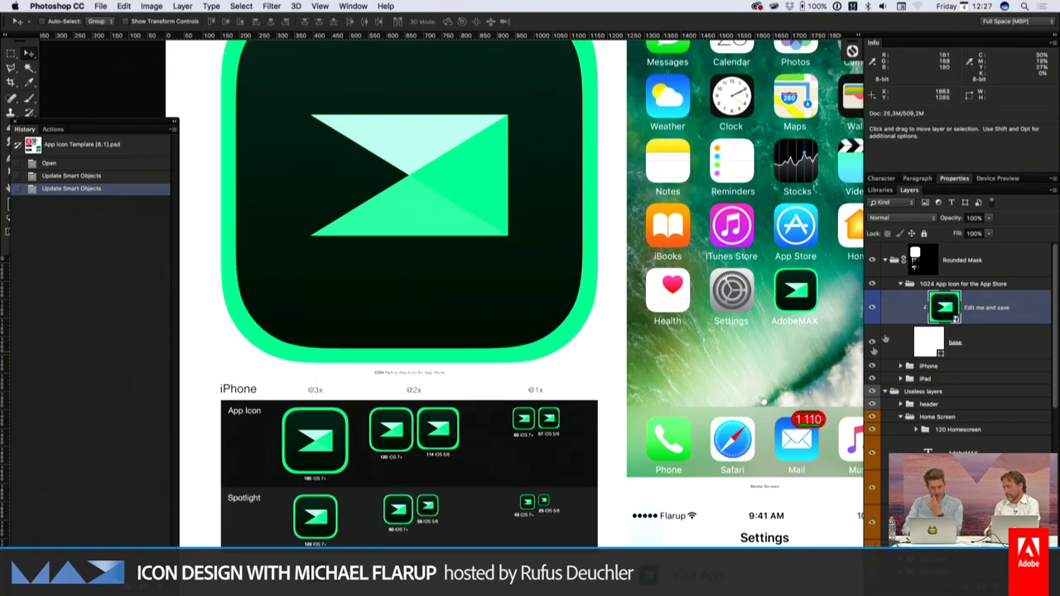
double_click(943, 309)
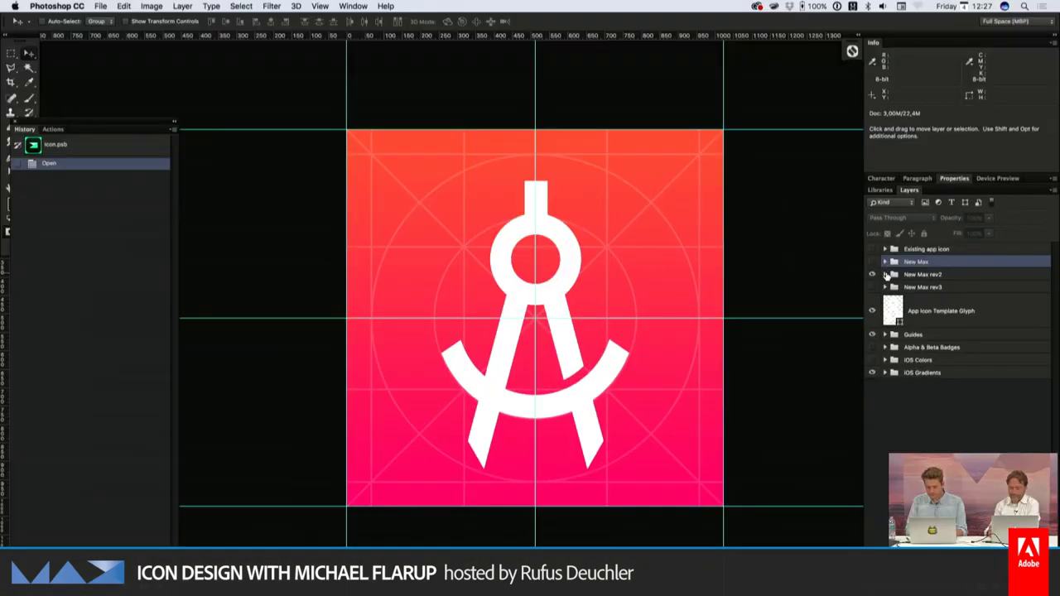
left_click(884, 274)
left_click(872, 300)
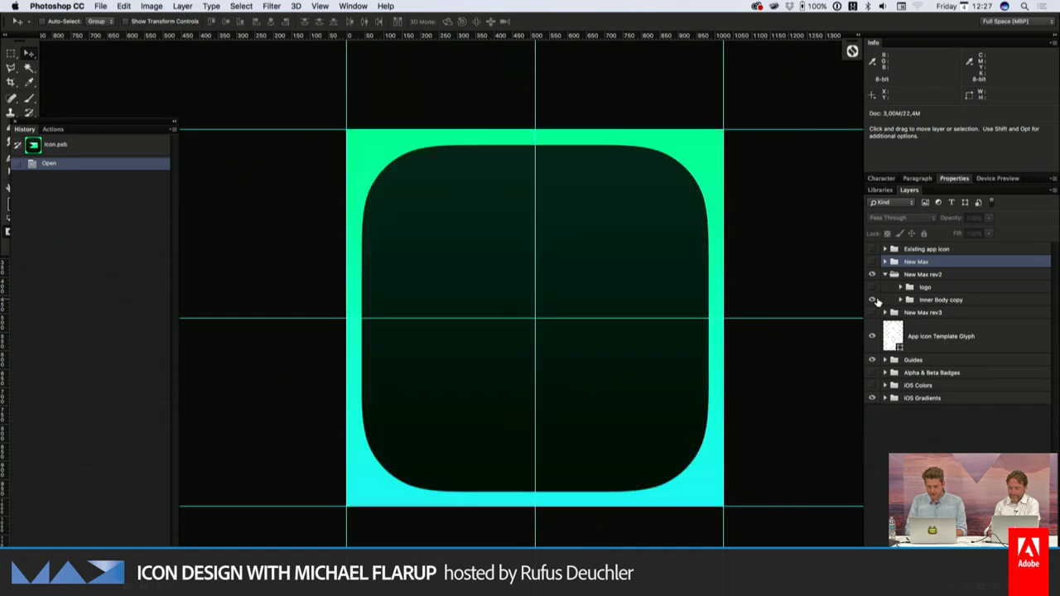
- Switch to Finder to view the 20151005-DSC01667.jpg stage photo, check the logo shapes in Illustrator, and return to Photoshop
key("super+Tab")
key("super+Tab")
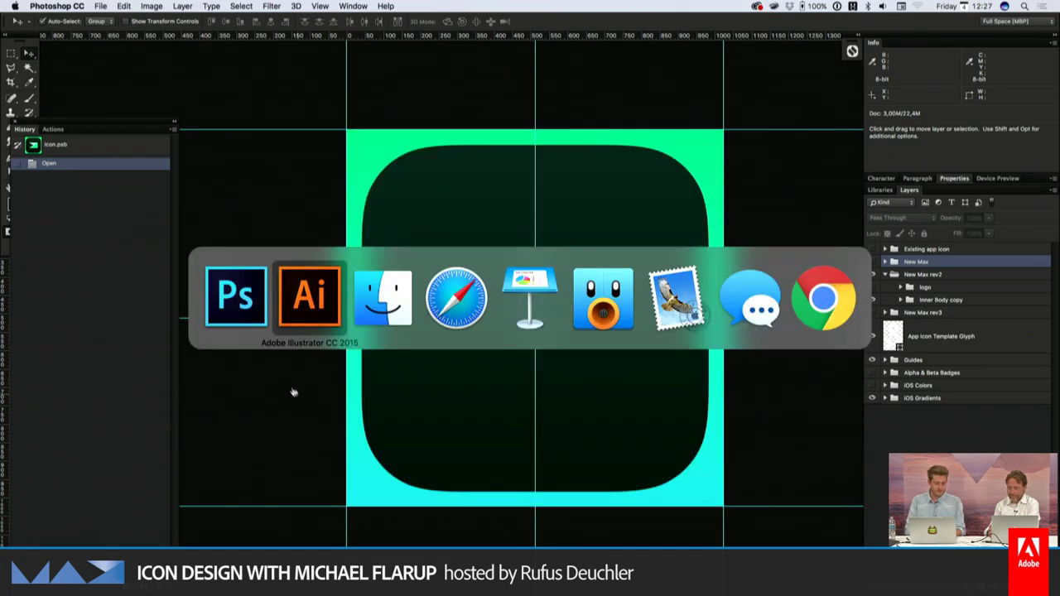
key("space")
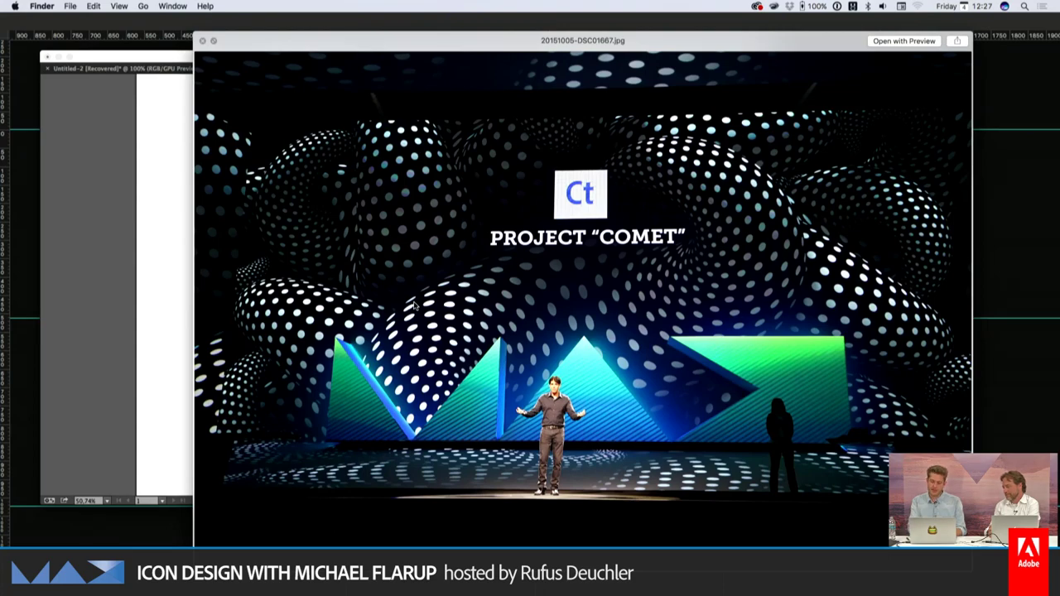
left_click(187, 282)
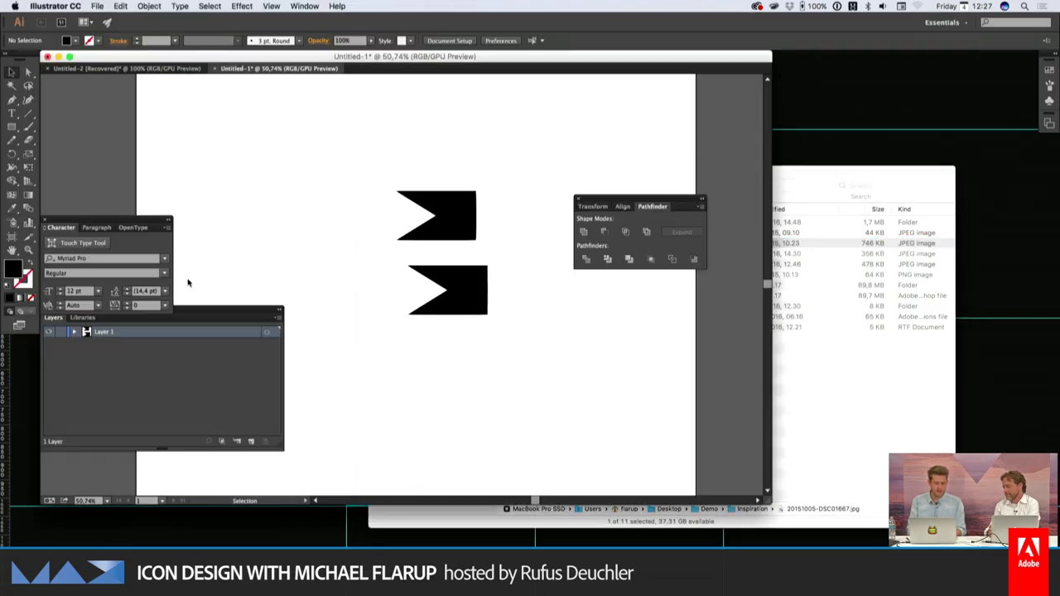
key("super+Tab")
left_click(381, 296)
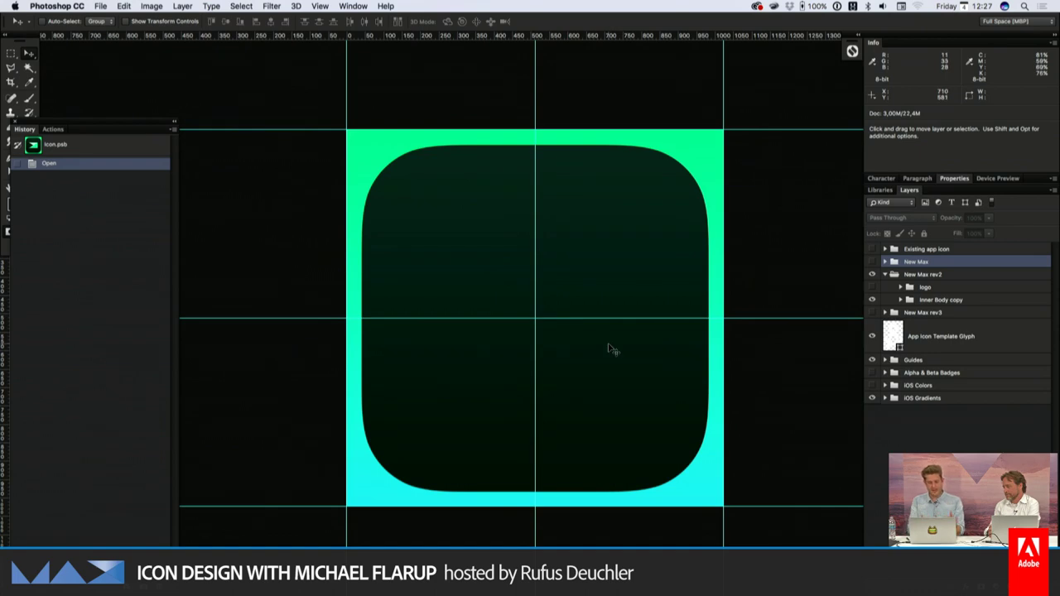
- Expand the logo group inside New Max rev2, make it visible, and hide the guides
left_click(926, 288)
left_click(903, 287)
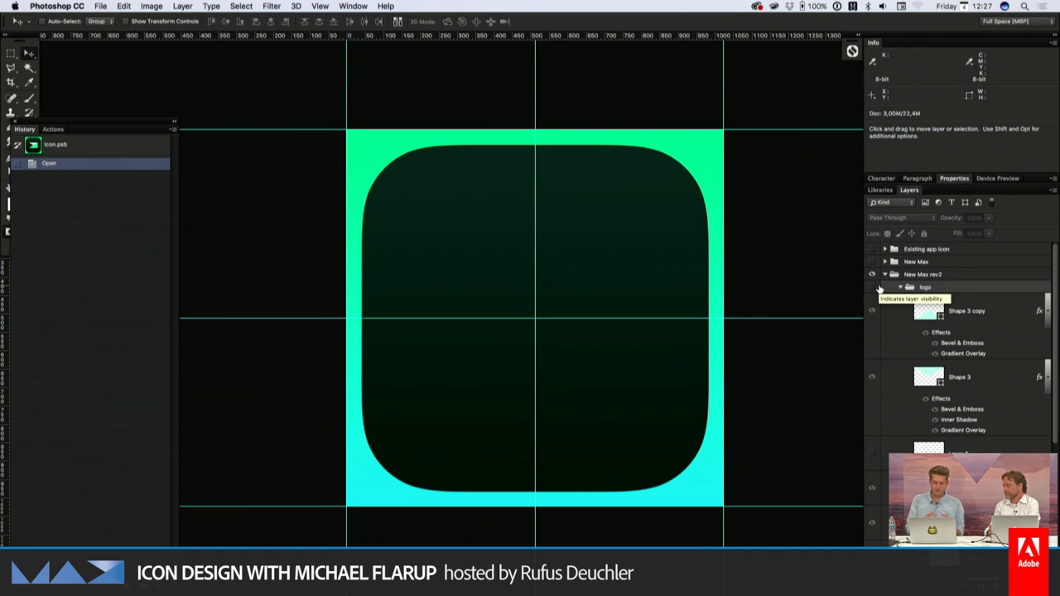
left_click(875, 287)
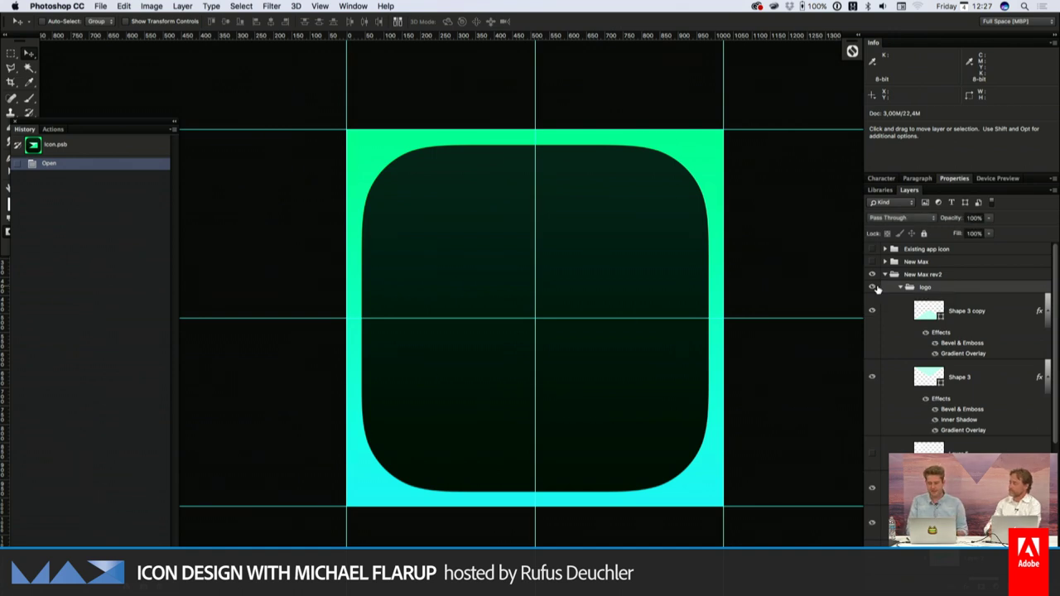
key("super+semicolon")
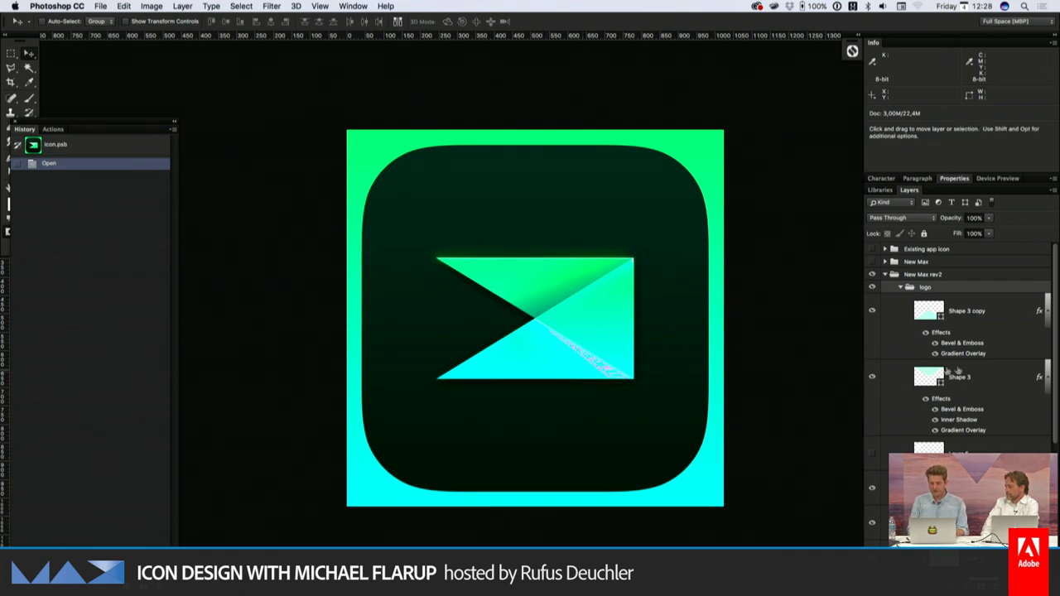
- Inspect the Gradient Overlay settings of Shape 3, including the color of the gradient's first stop
left_click(982, 377)
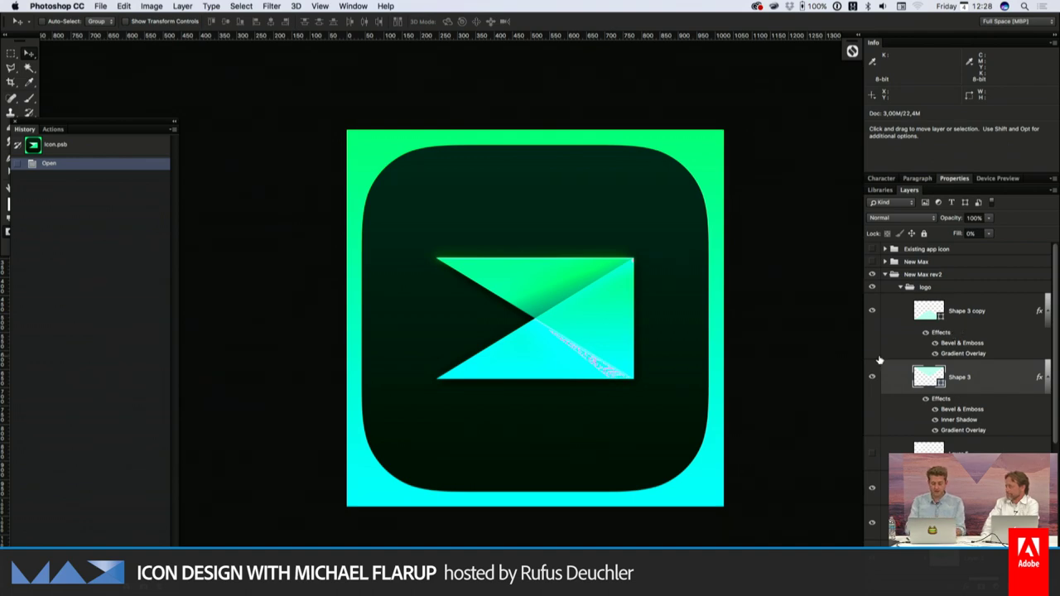
key("super+plus")
key("super+plus")
key("super+plus")
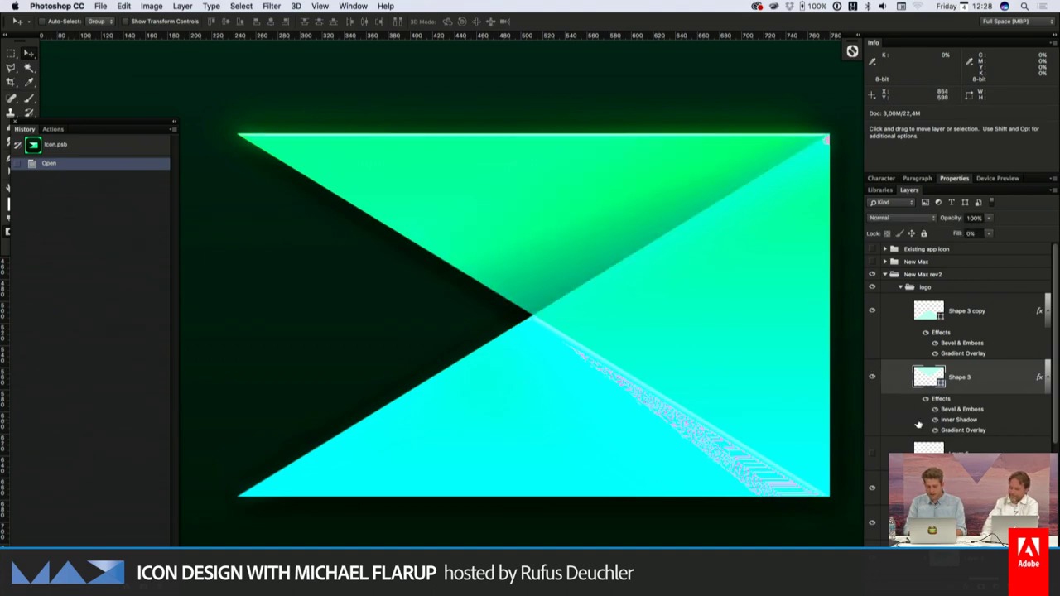
double_click(965, 431)
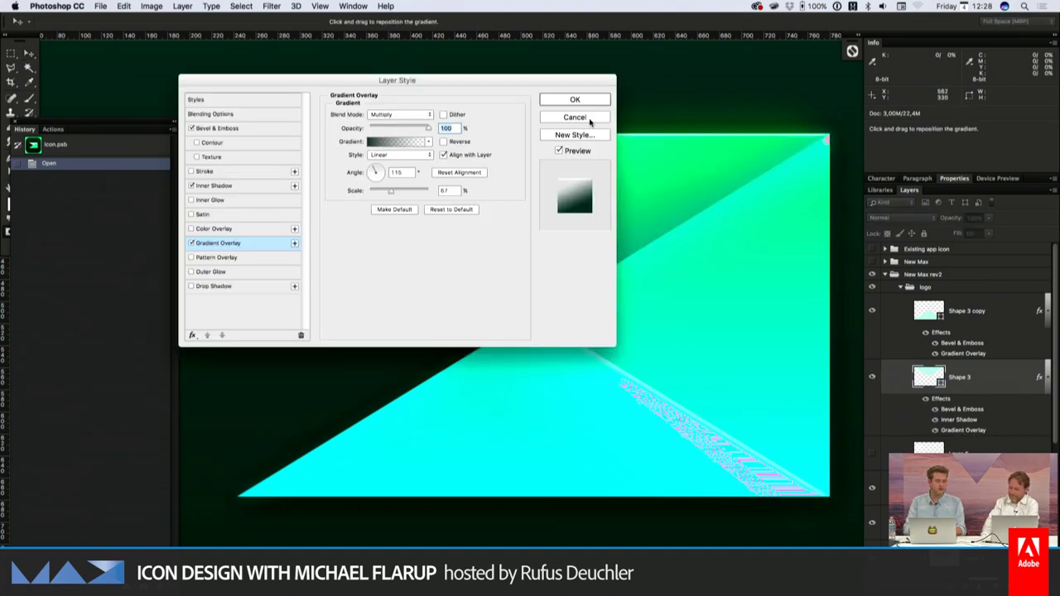
left_click_drag(496, 79, 357, 53)
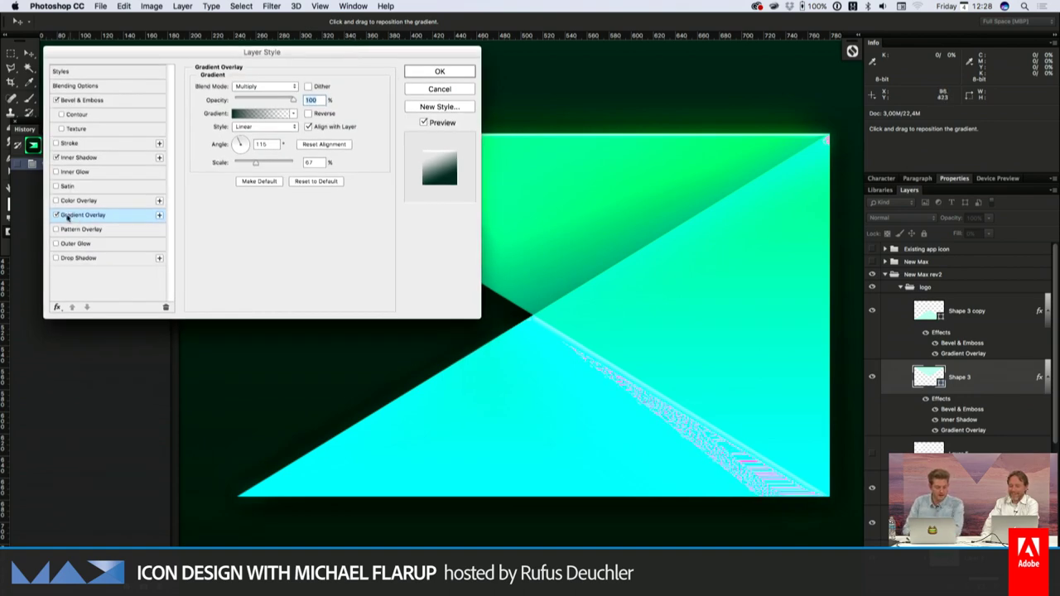
left_click(258, 114)
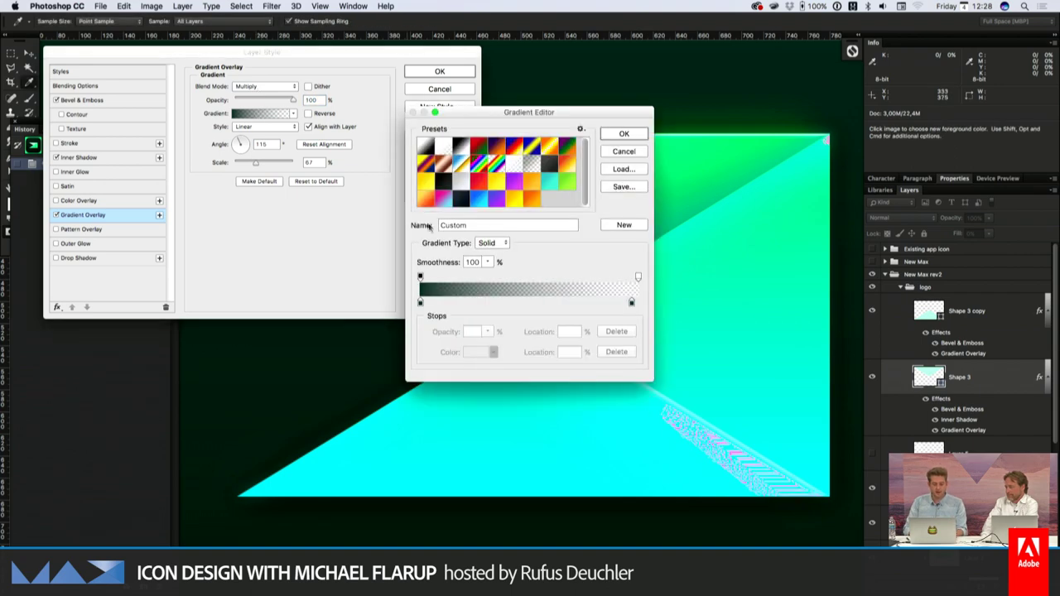
double_click(420, 305)
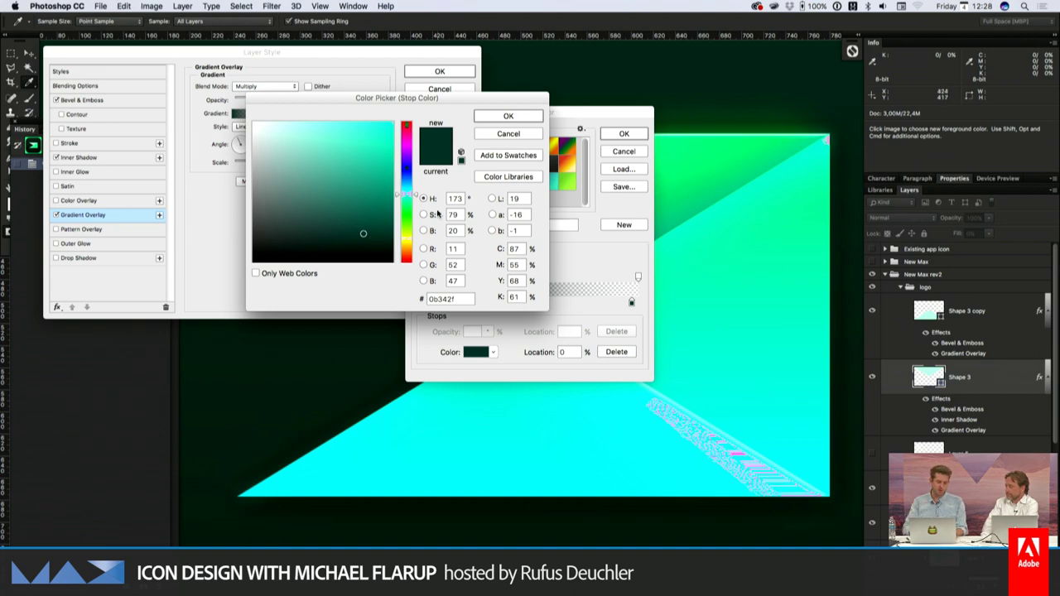
left_click(497, 116)
key("Return")
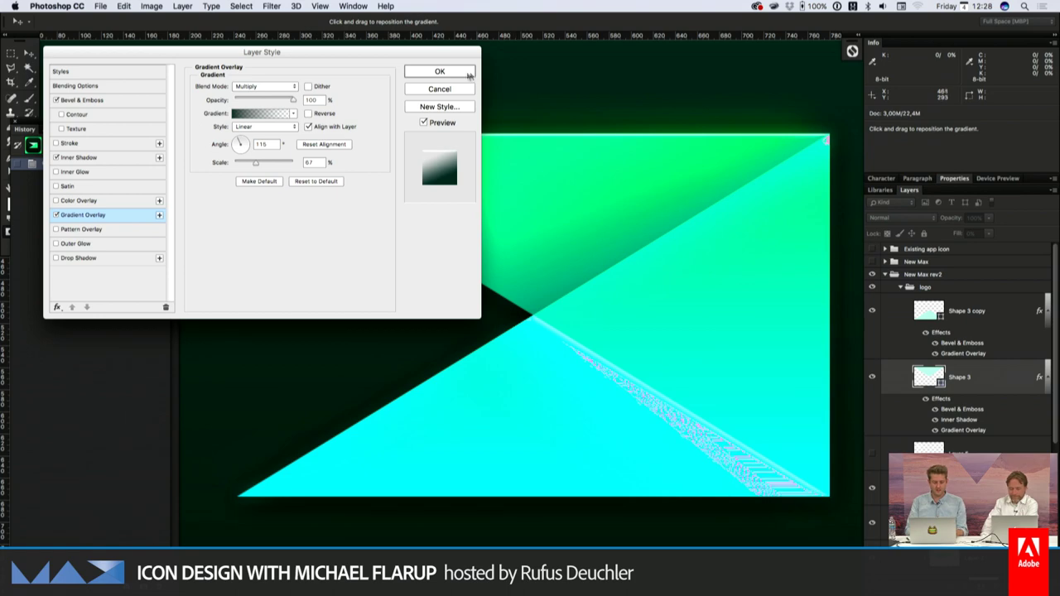
left_click(440, 72)
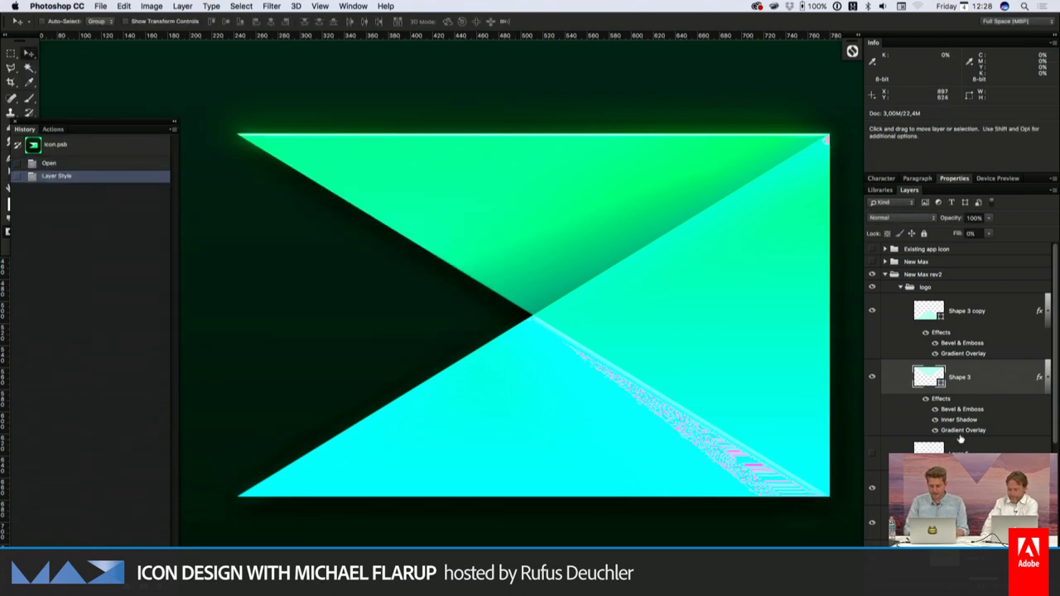
- Compare Shape 3 with its Gradient Overlay off and on, leaving the overlay enabled
double_click(961, 431)
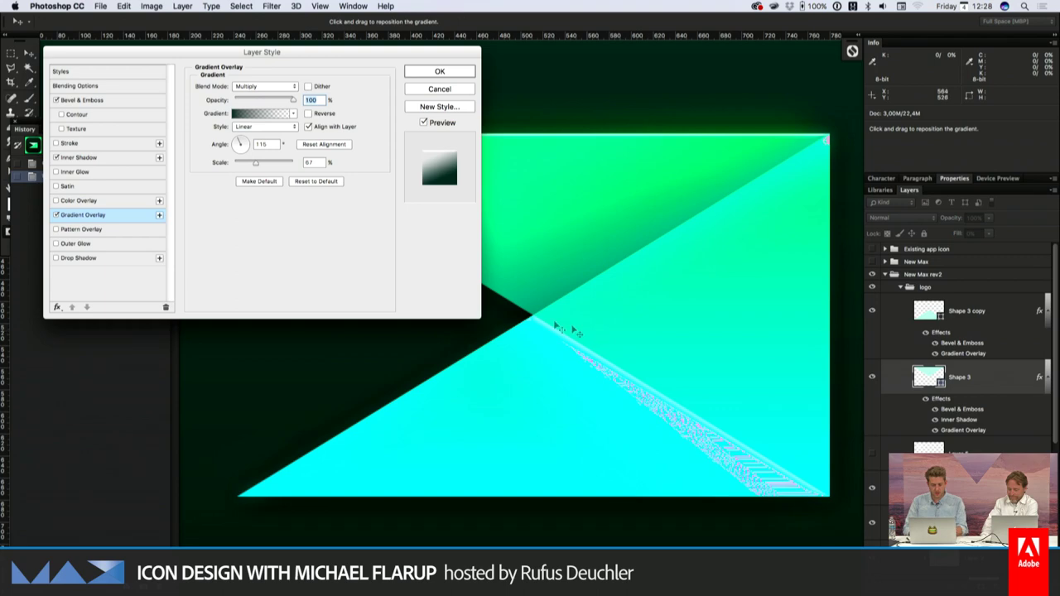
left_click(56, 215)
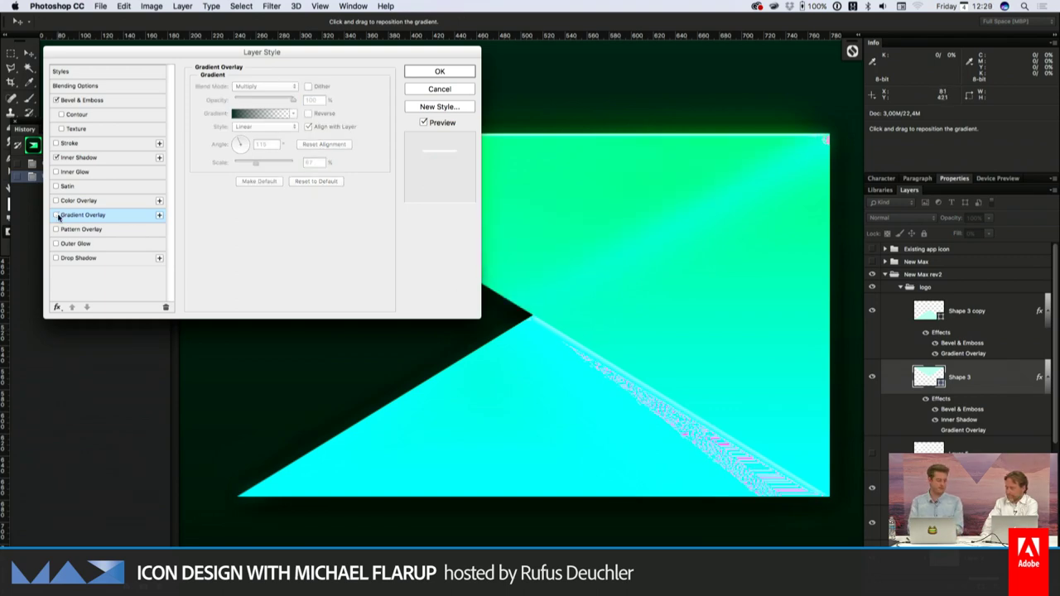
left_click(56, 216)
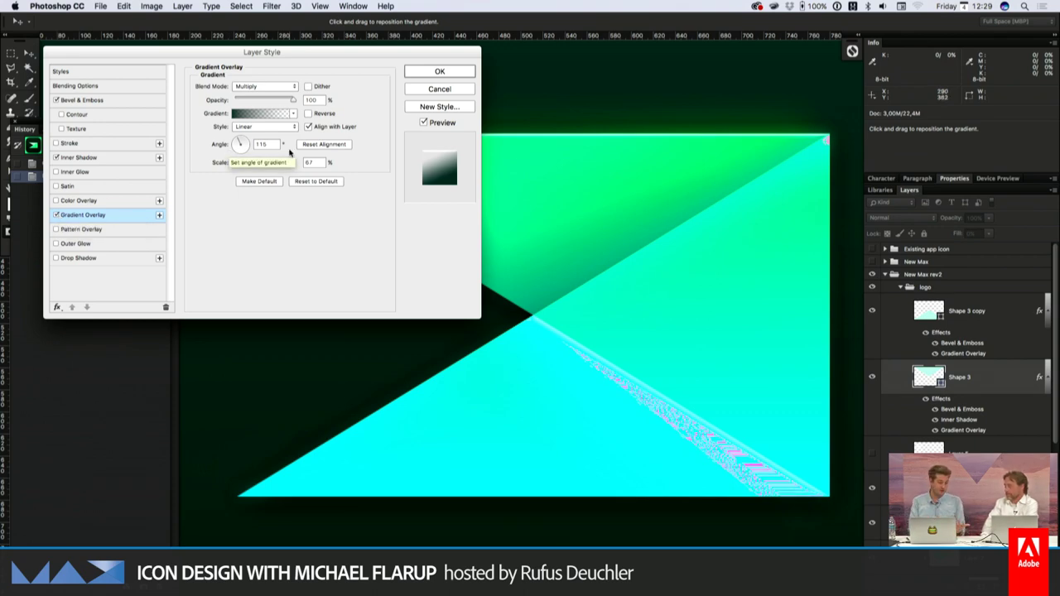
left_click(450, 73)
- Compare the upper triangle's edges up close with Shape 3's Bevel & Emboss effect off and on
left_click(966, 338)
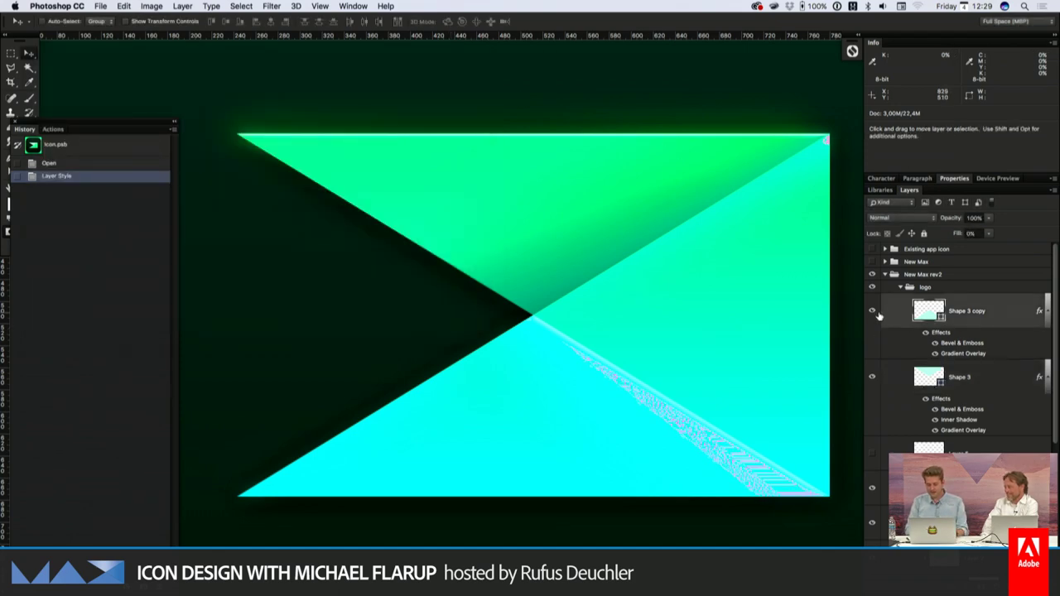
left_click(928, 391)
left_click(935, 409)
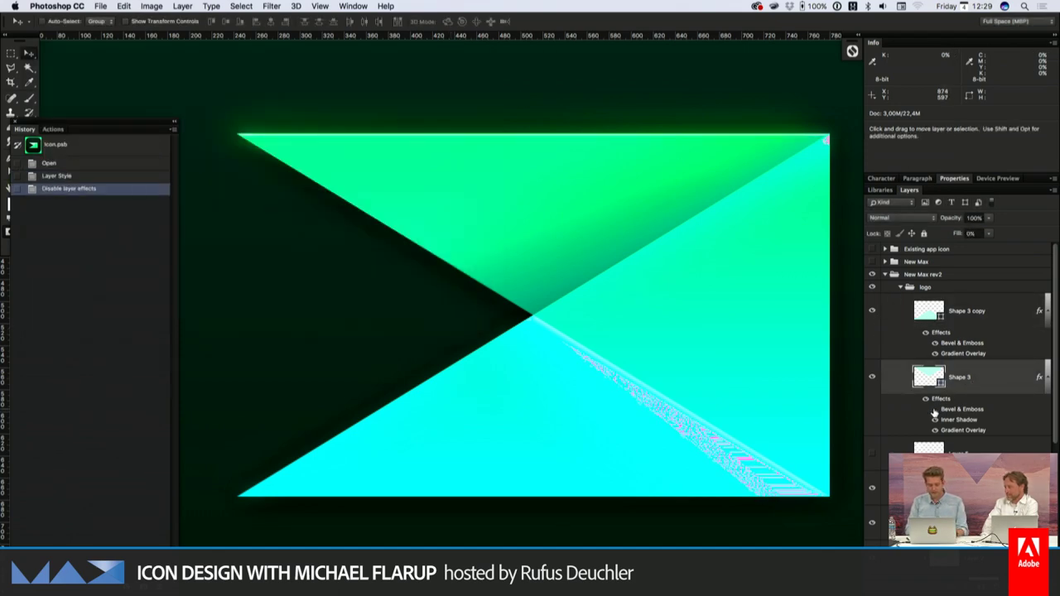
left_click(935, 412)
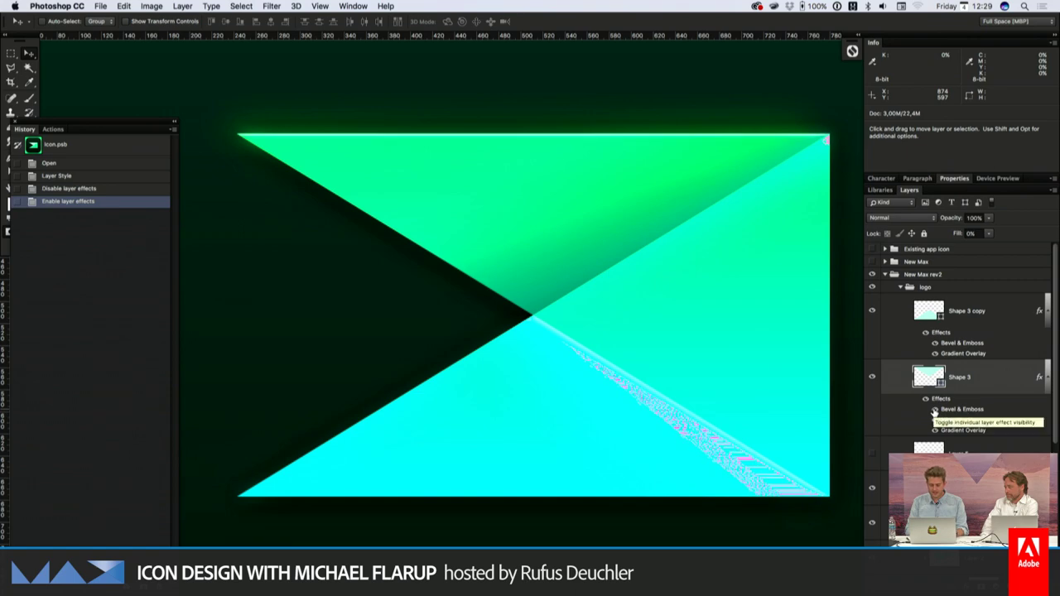
key("super+equal")
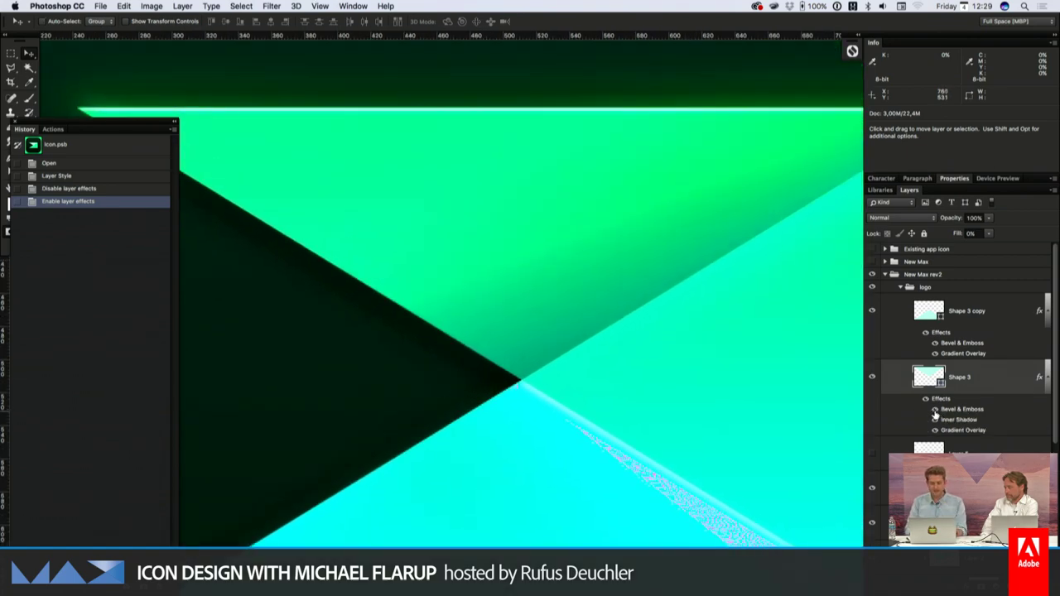
left_click(933, 413)
left_click(934, 413)
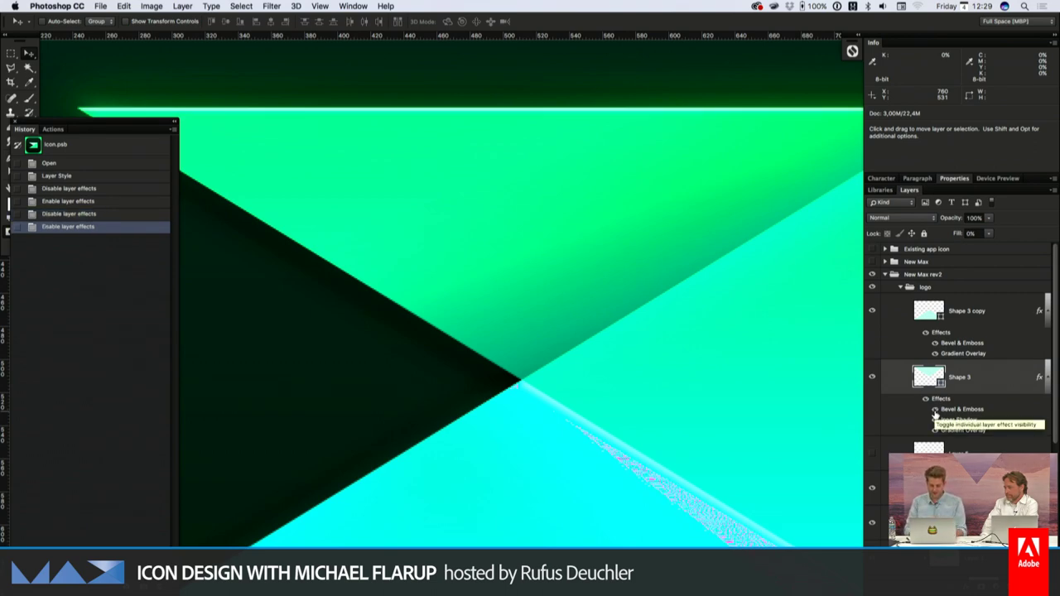
left_click(935, 413)
left_click(935, 413)
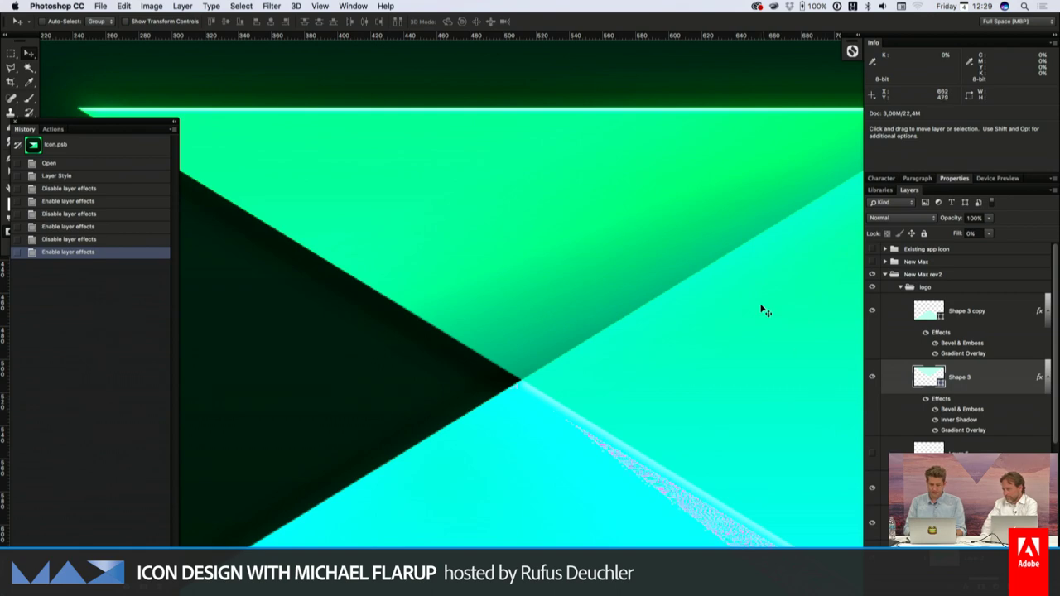
- Examine how the Vibrance 1 and Layer 4 layers affect the logo by checking it with each hidden and shown
left_click(518, 383)
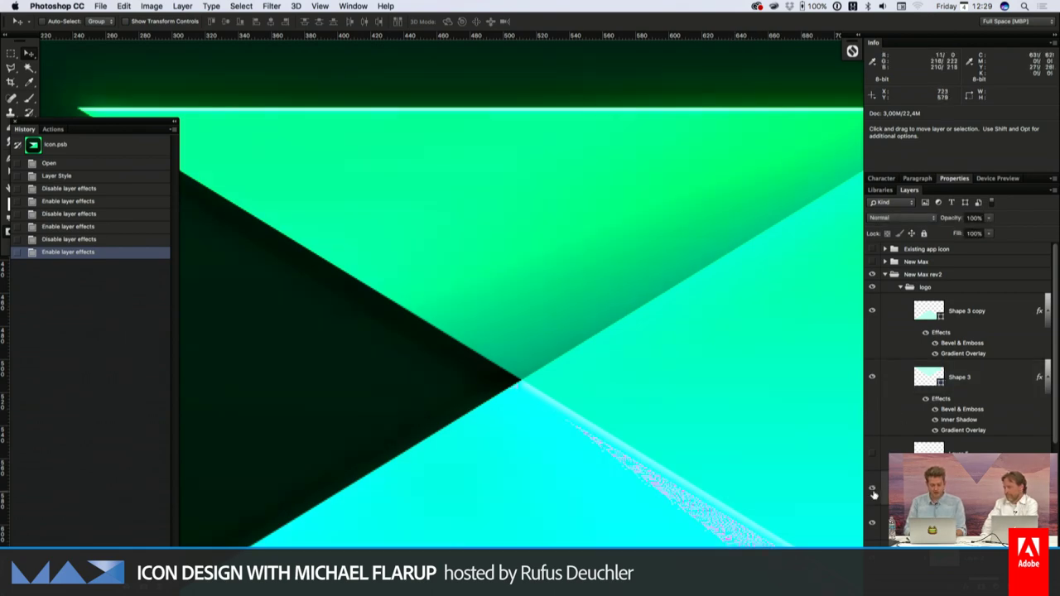
left_click(874, 495)
key("super+minus")
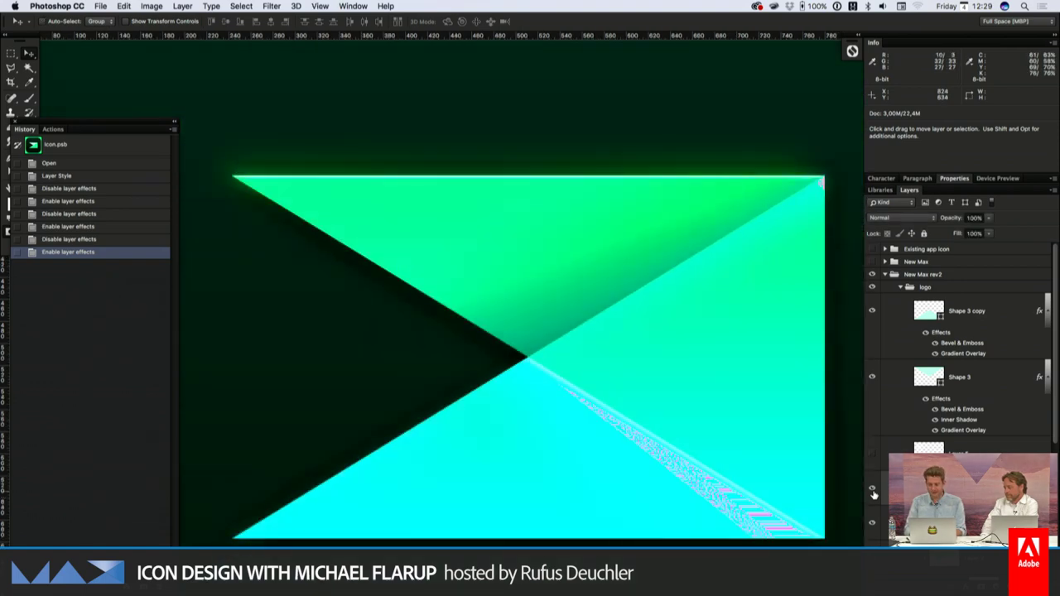
scroll(874, 494, "down", 3)
left_click(872, 433)
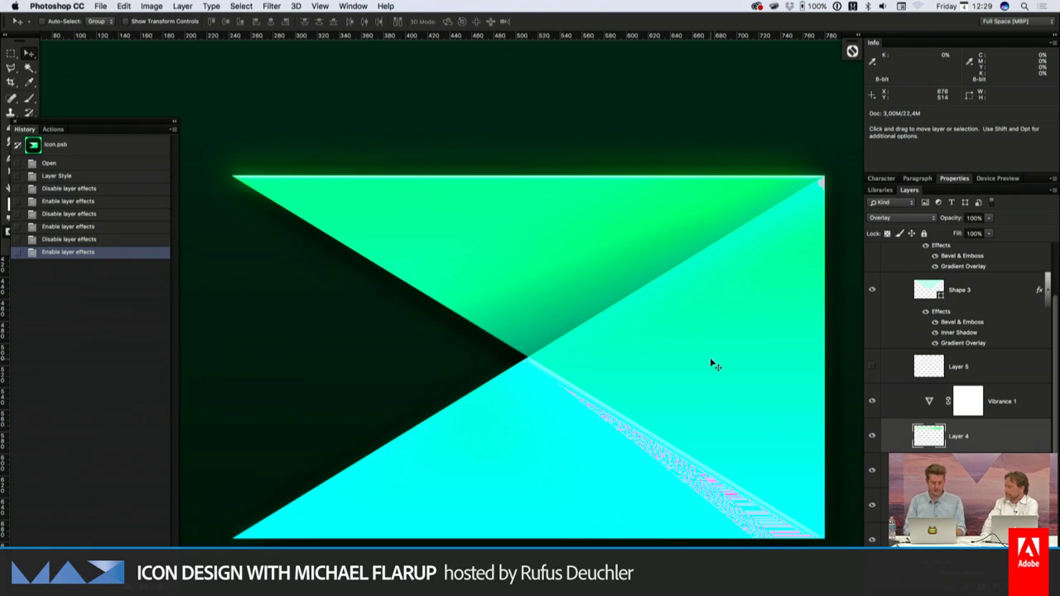
key("super+minus")
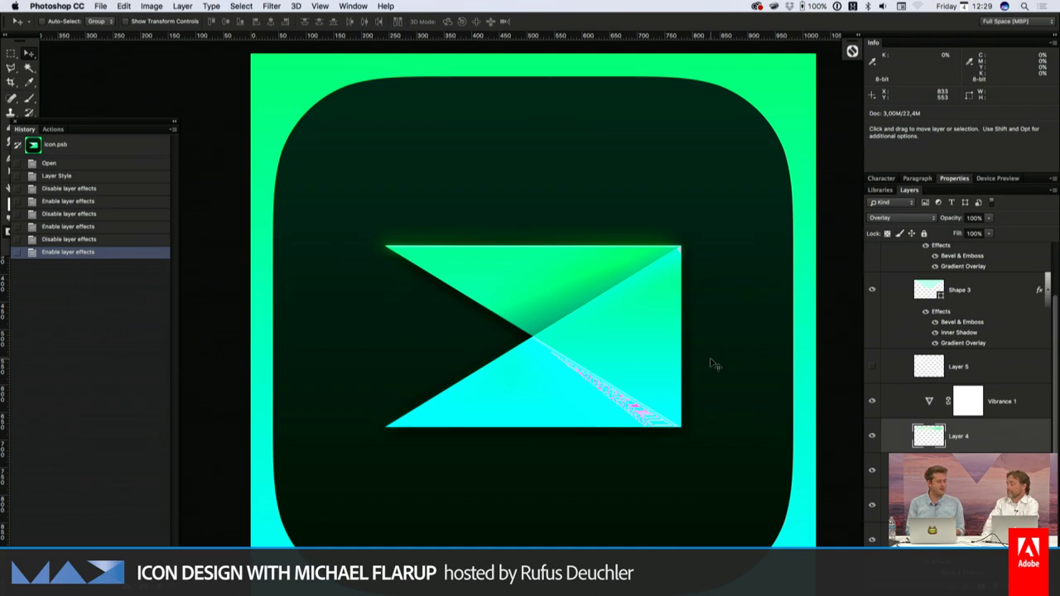
key("super+plus")
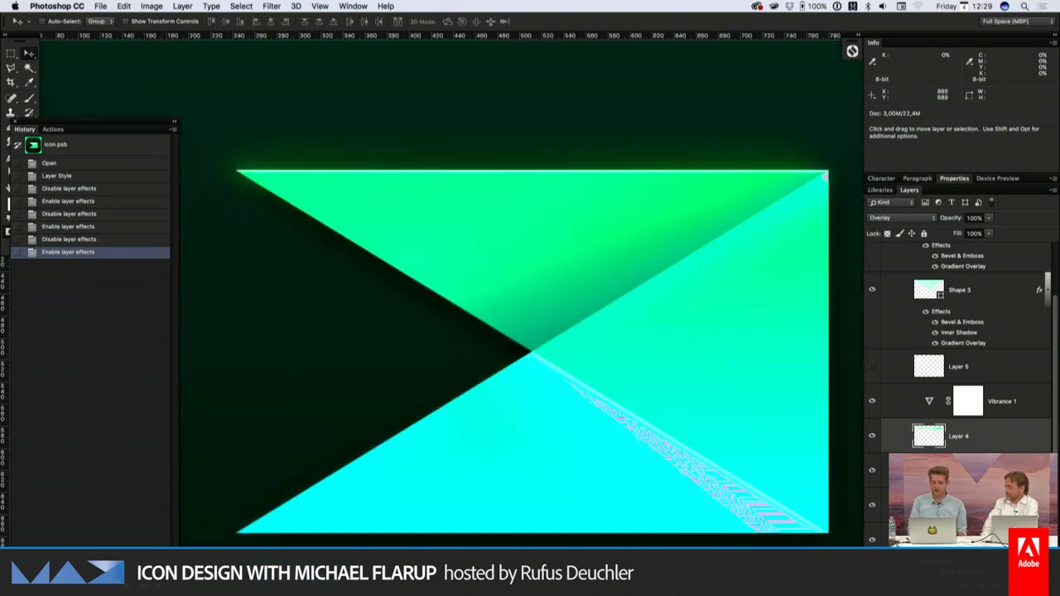
- Compare the logo up close with Shape 2 copy 3's layer effects off and on, leaving the effects enabled
scroll(969, 489, "down", 3)
left_click(969, 438)
left_click(872, 457)
left_click(872, 457)
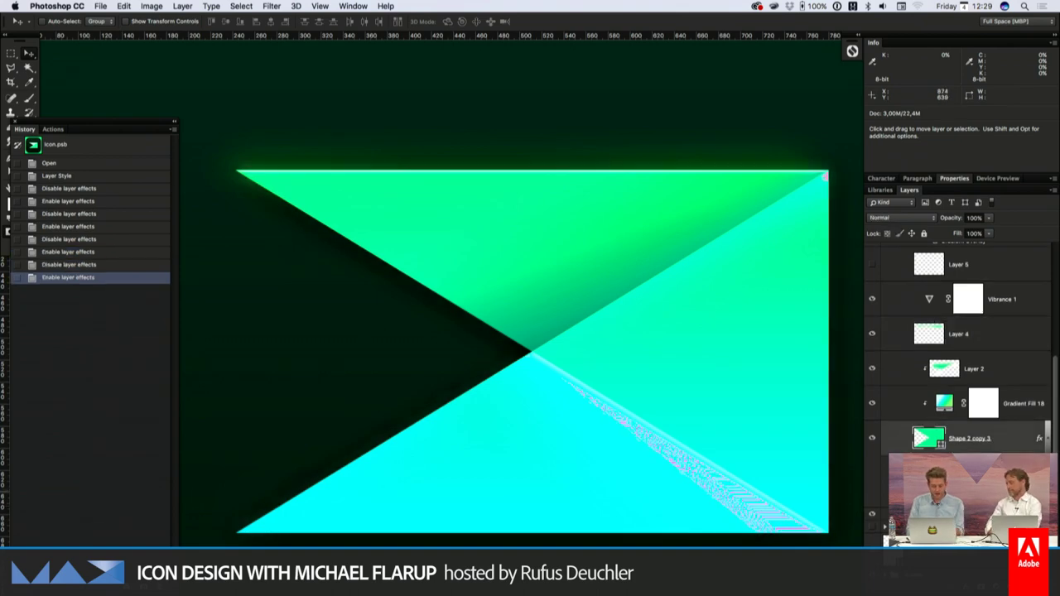
key("super+plus")
scroll(675, 396, "up", 2)
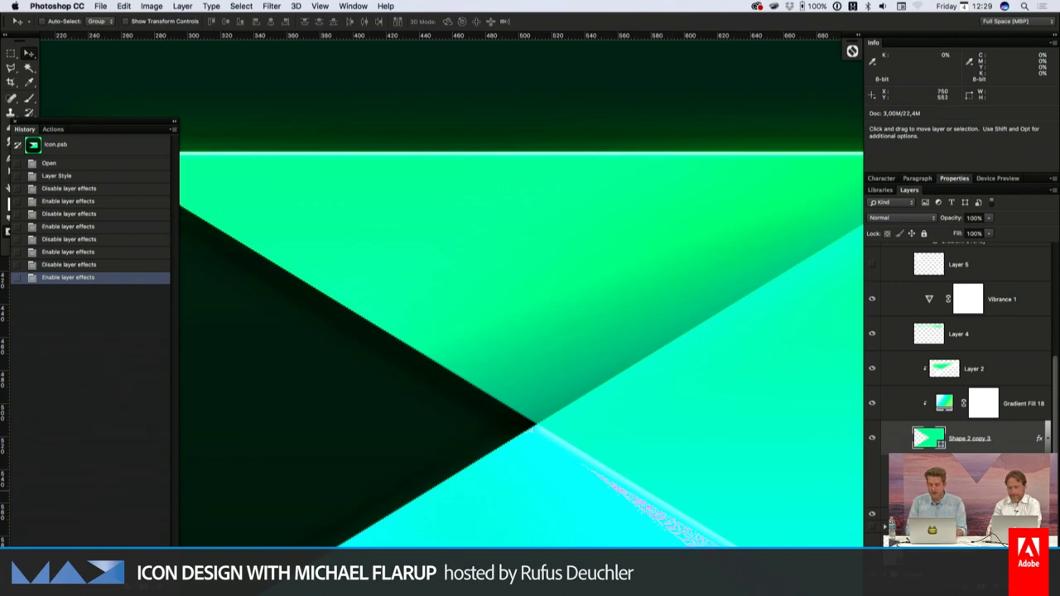
key("ctrl+alt+e")
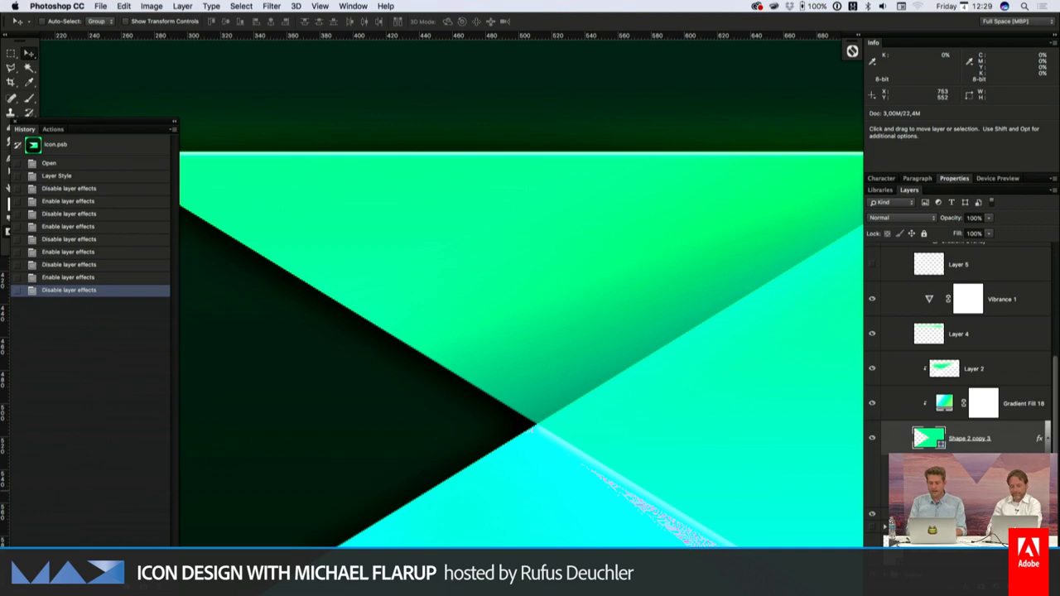
key("ctrl+alt+e")
- Inspect the Outer Glow settings in Shape 2 copy 3's layer style without changing them
scroll(695, 286, "up", 2)
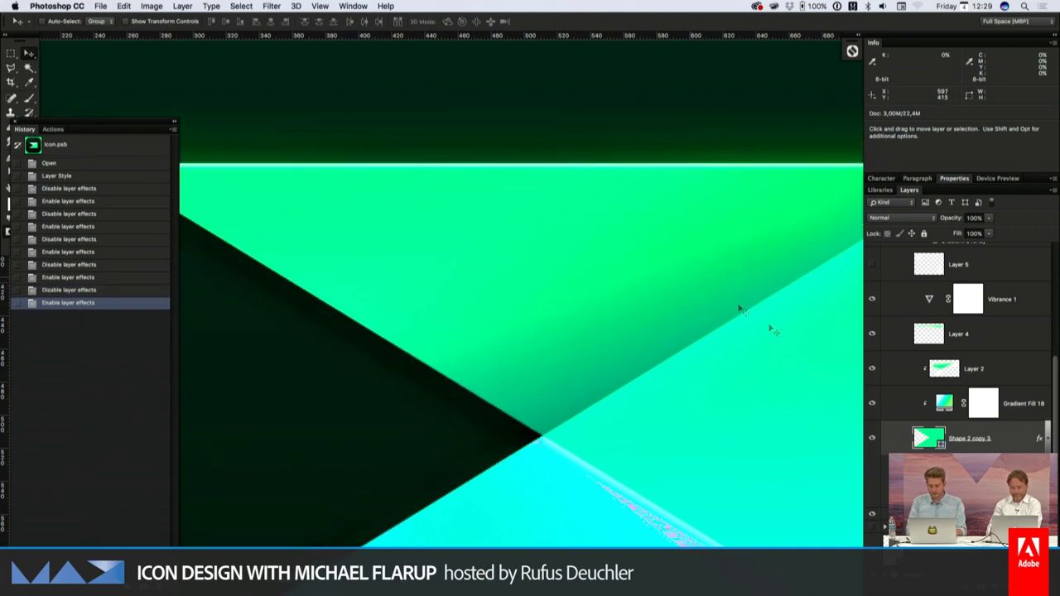
key("ctrl+alt+o")
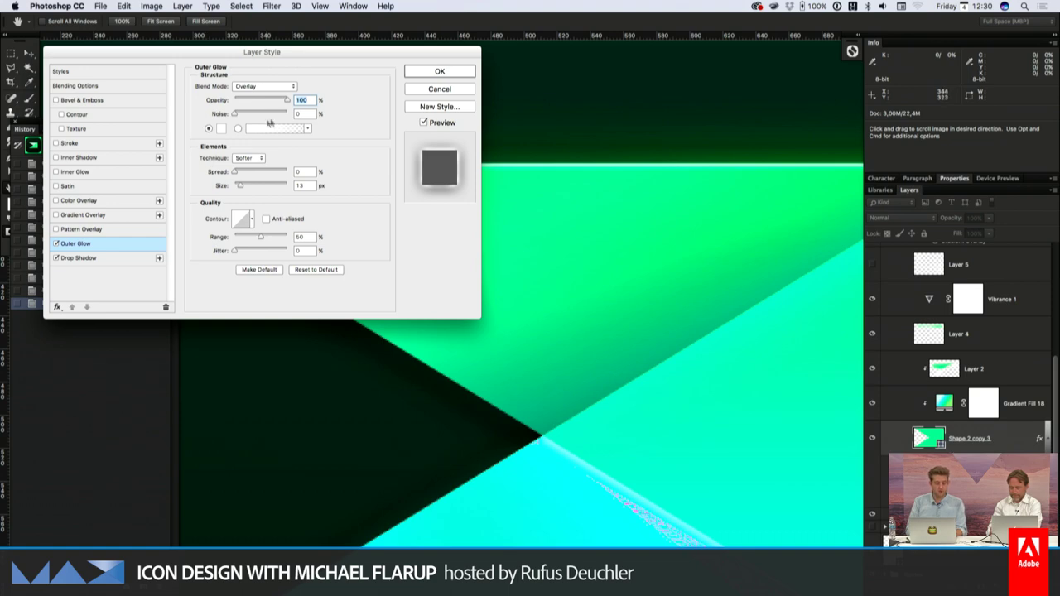
left_click(462, 73)
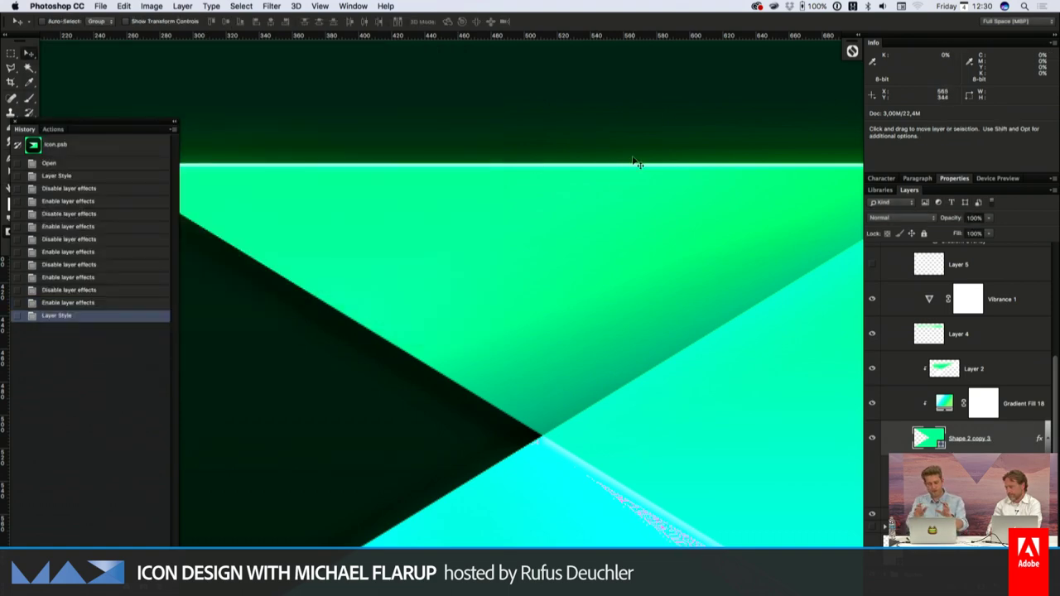
- Compare the glow around the upper triangle with Layer 4 hidden and shown, leaving the layer visible
left_click(914, 335)
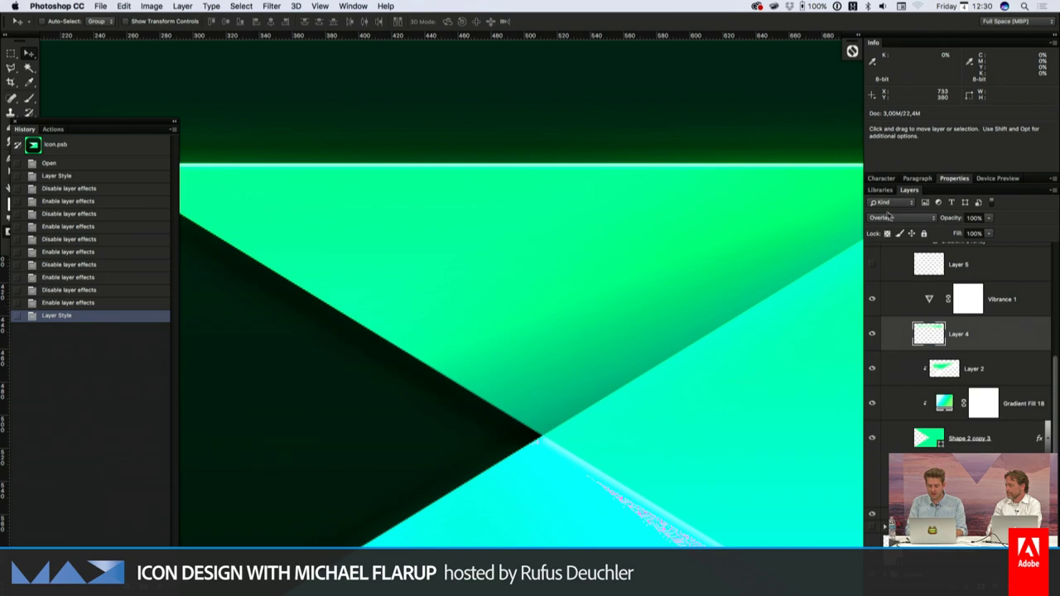
key("super+minus")
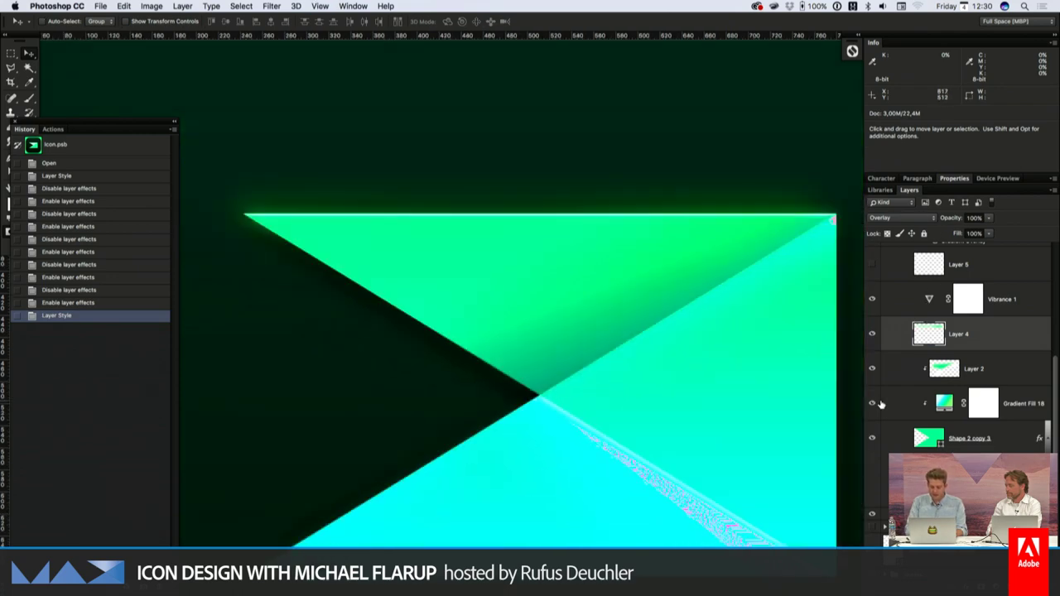
left_click(872, 335)
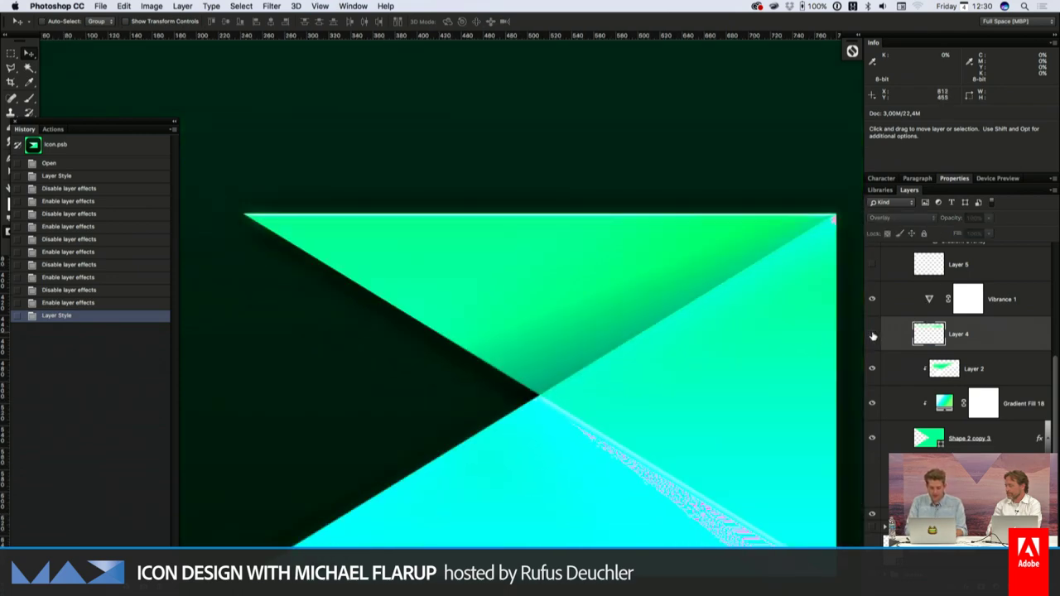
left_click(873, 335)
left_click(872, 334)
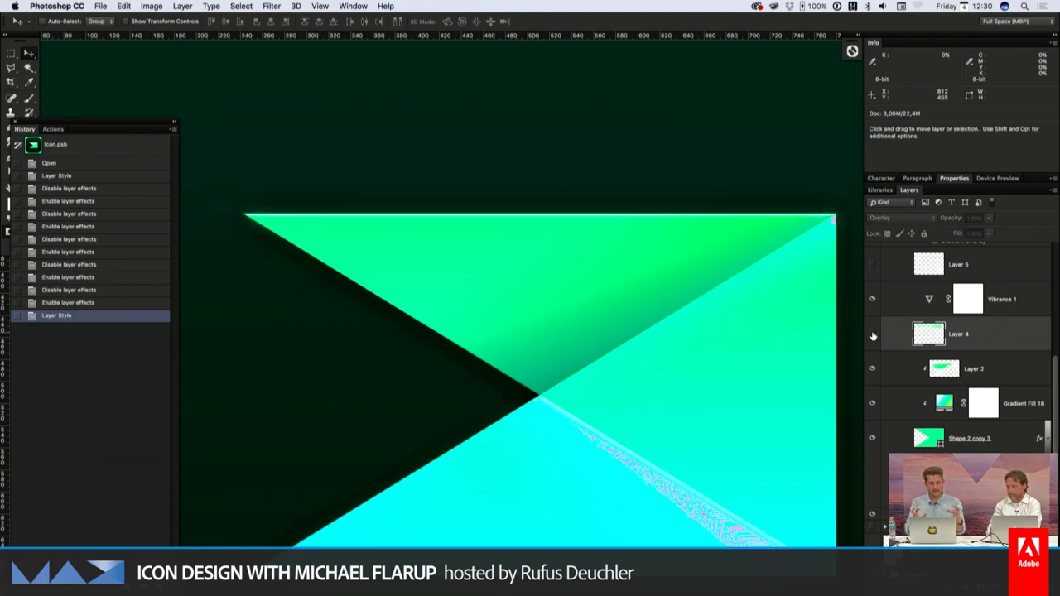
left_click(872, 334)
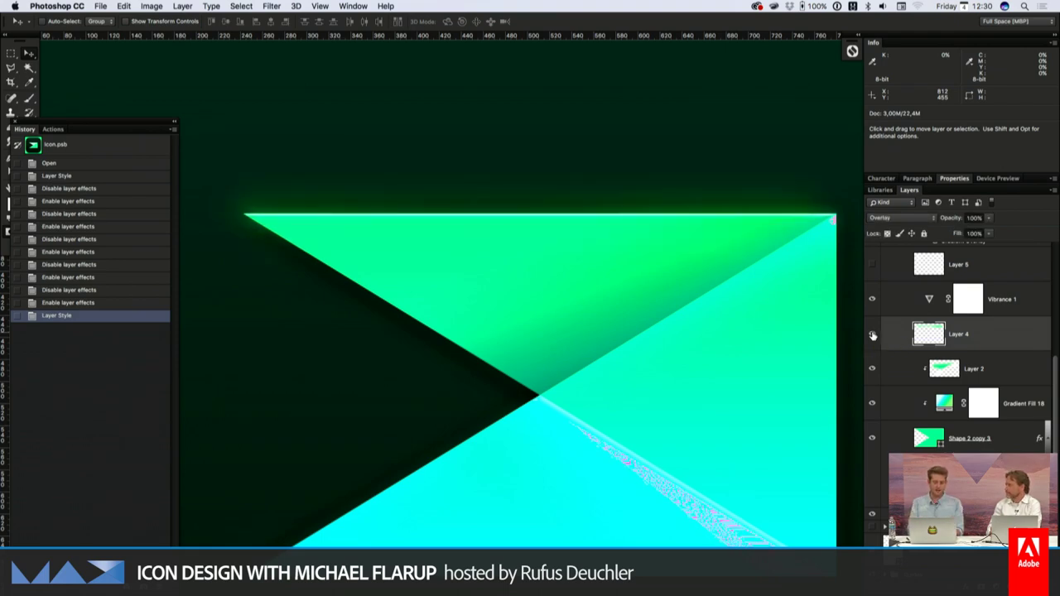
left_click(872, 335)
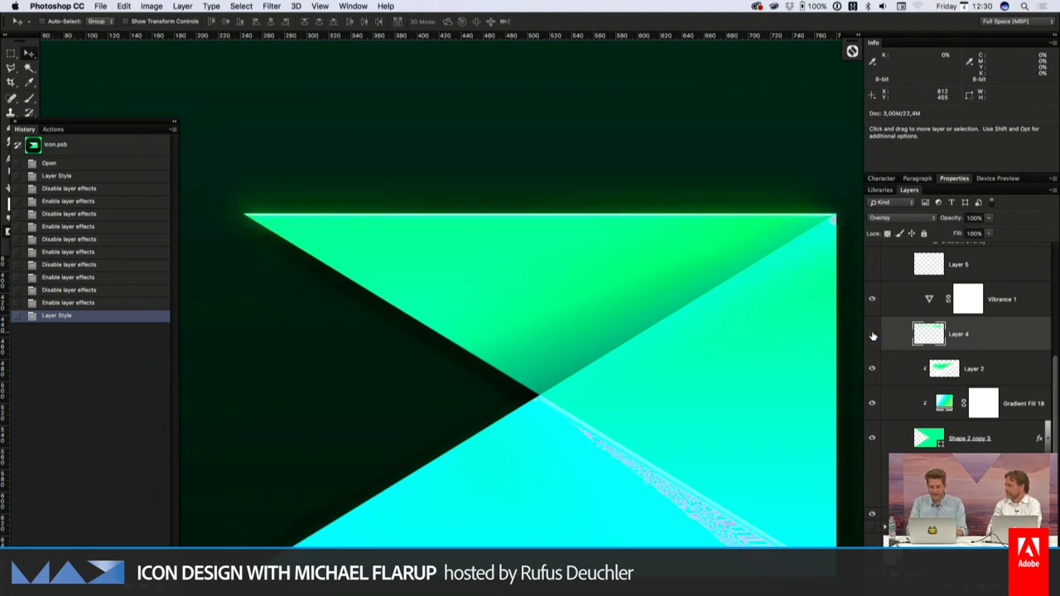
left_click(872, 335)
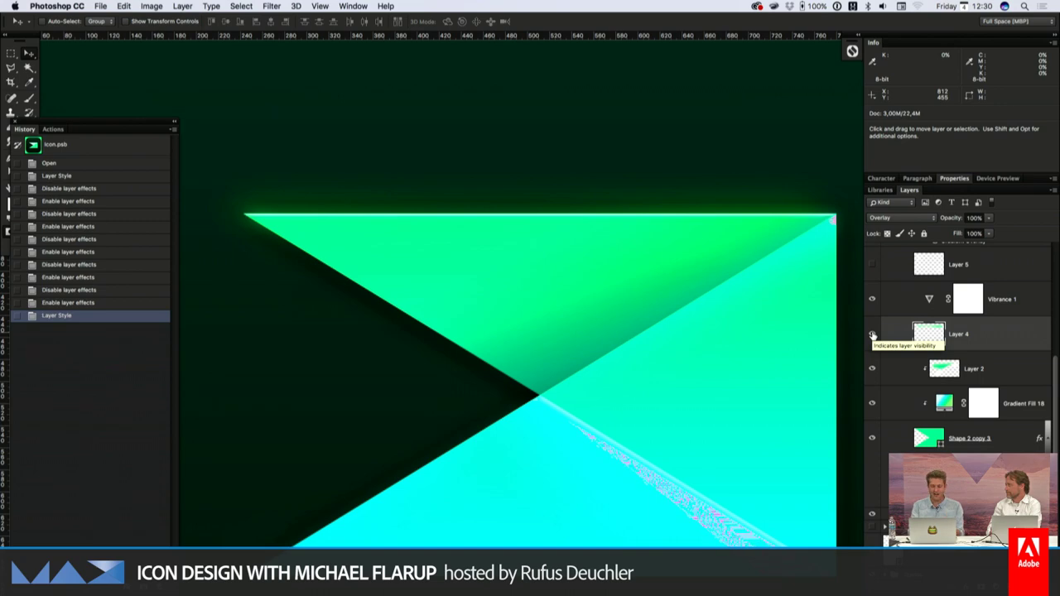
- Compare the logo's coloring with the clipped Layer 2 hidden and shown, leaving the layer visible
scroll(686, 374, "down", 2)
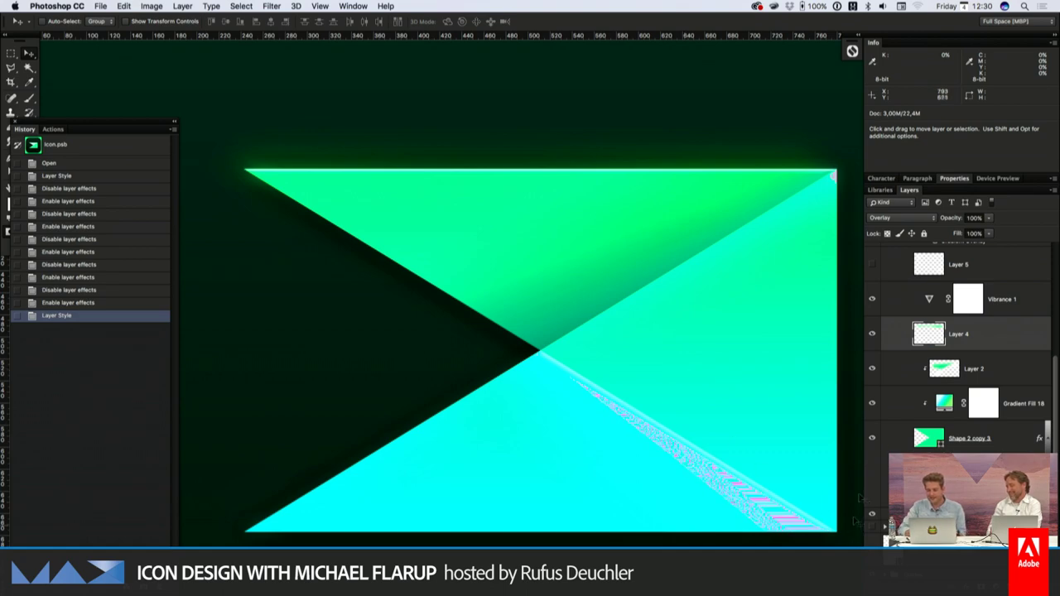
left_click(978, 372)
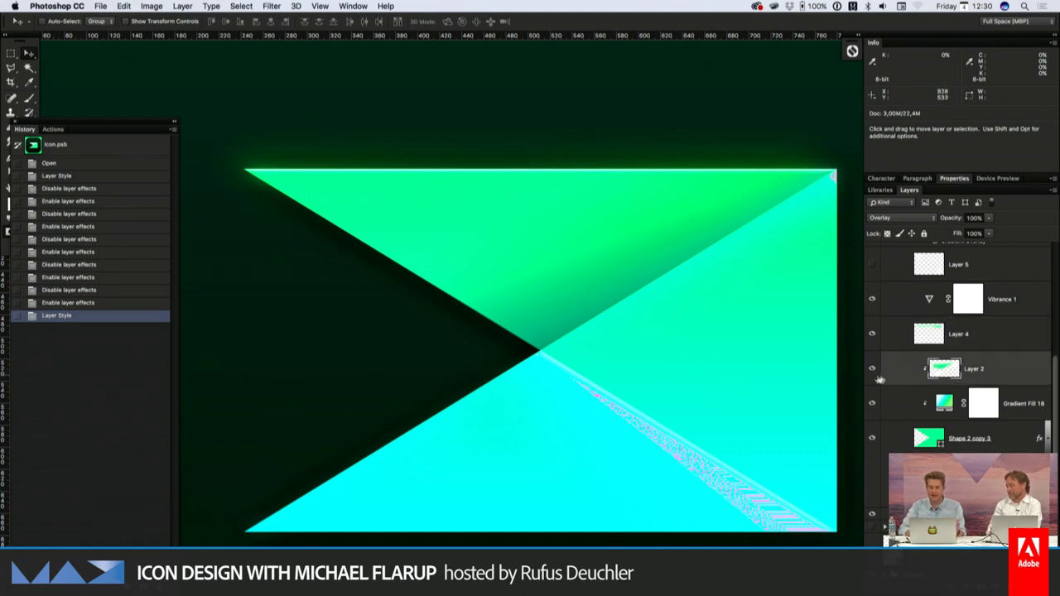
left_click(872, 373)
left_click(872, 373)
left_click(872, 373)
left_click(871, 372)
left_click(872, 373)
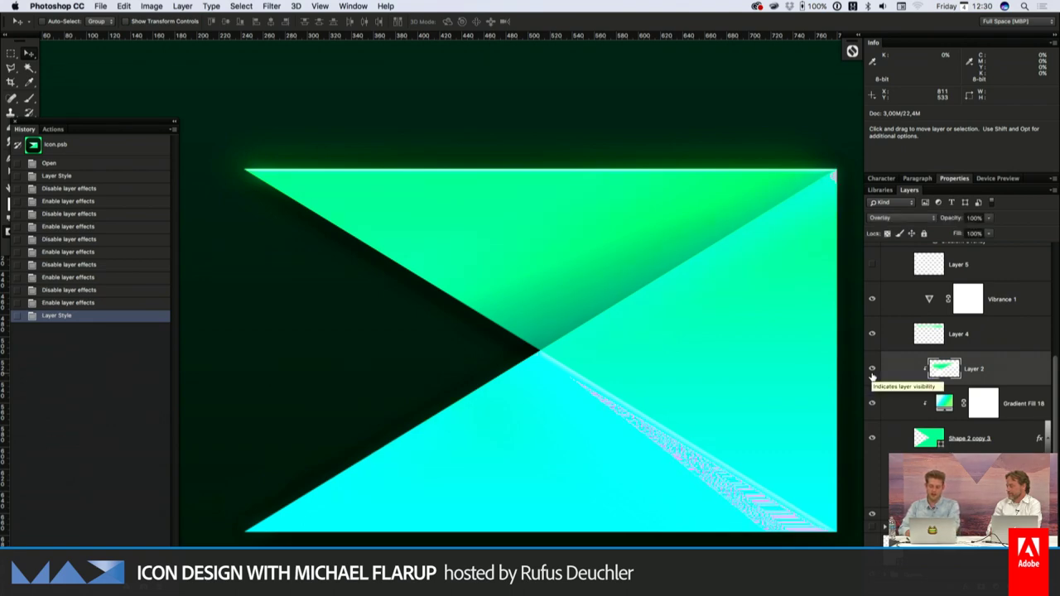
left_click(871, 373)
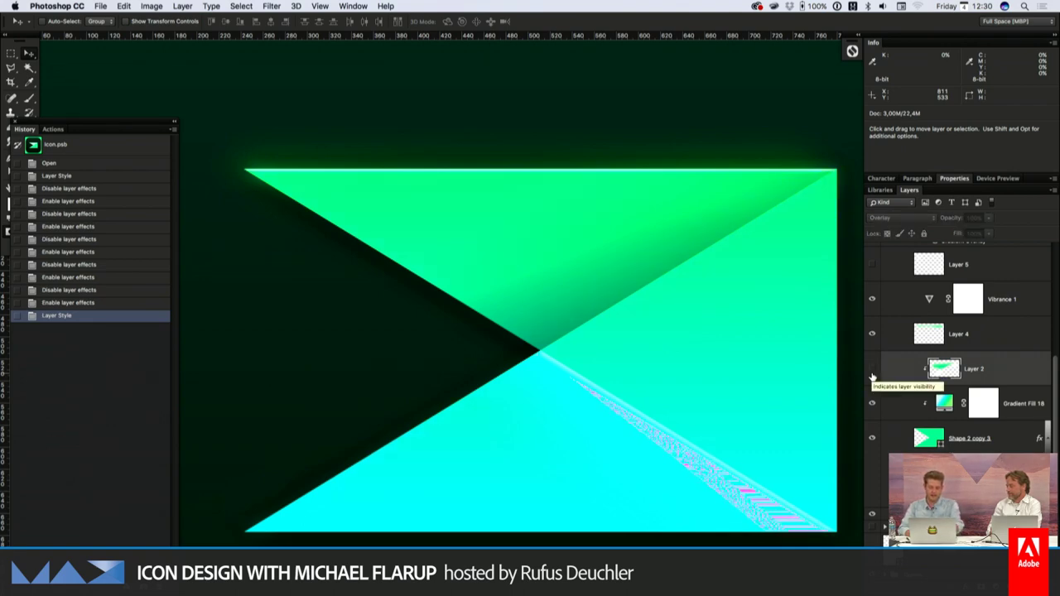
left_click(872, 373)
left_click(872, 373)
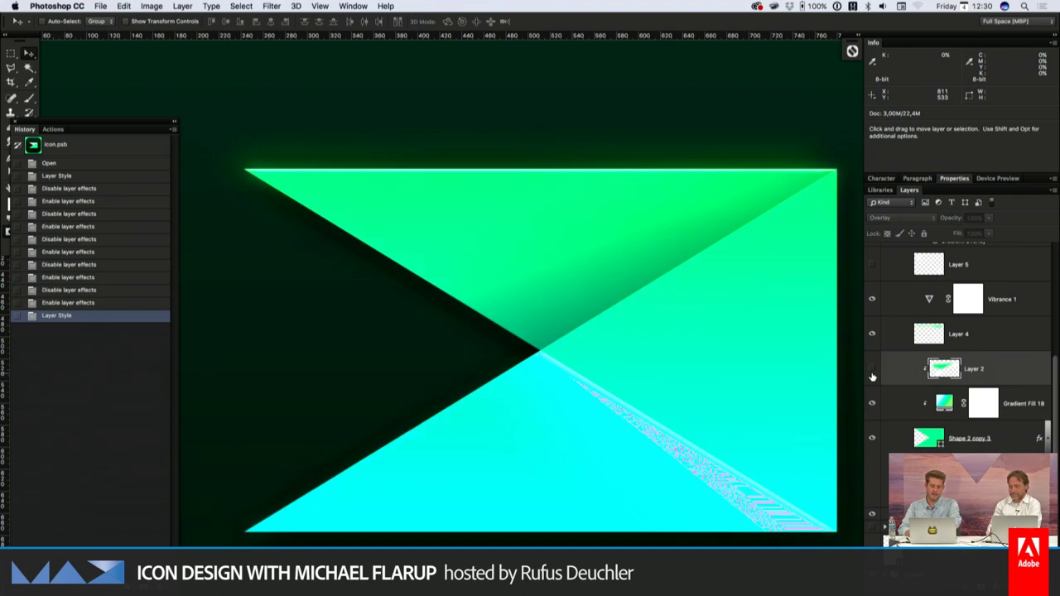
left_click(871, 373)
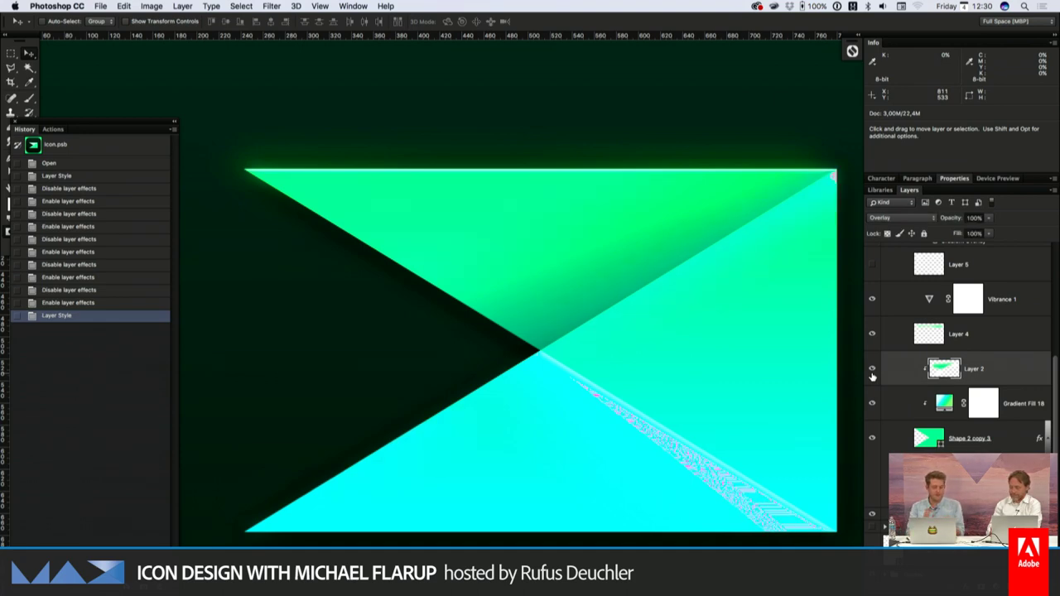
- Review the whole icon and save the icon document to update its smart object in the template
key("super+minus")
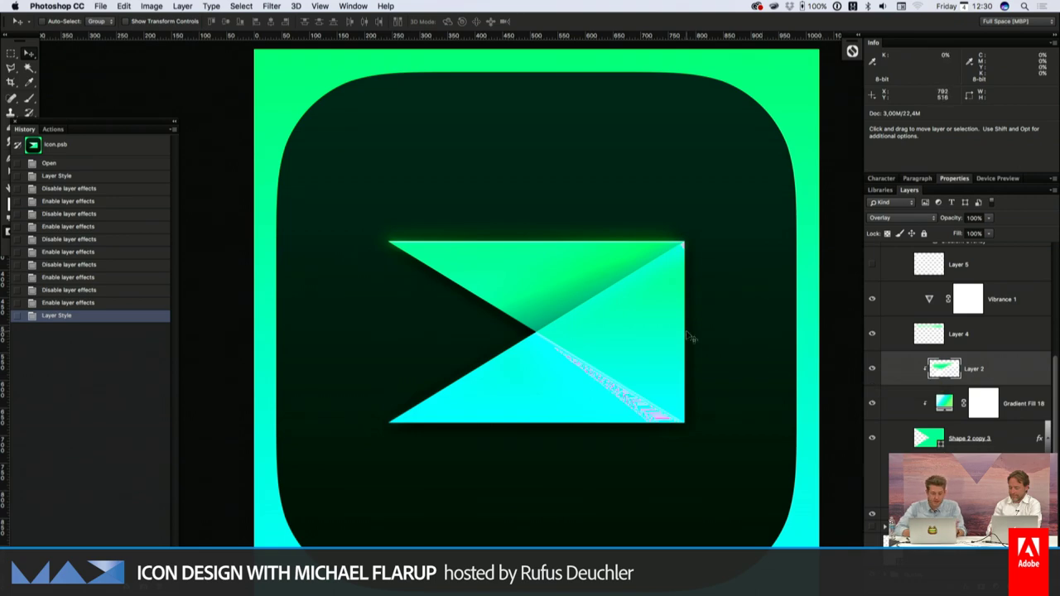
key("super+minus")
key("super+plus")
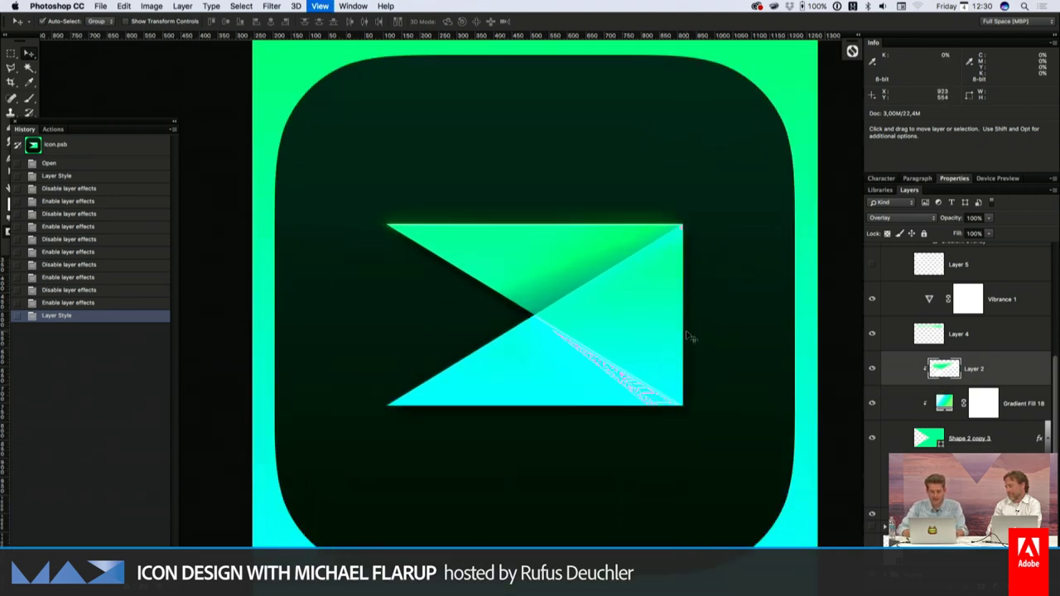
key("super+s")
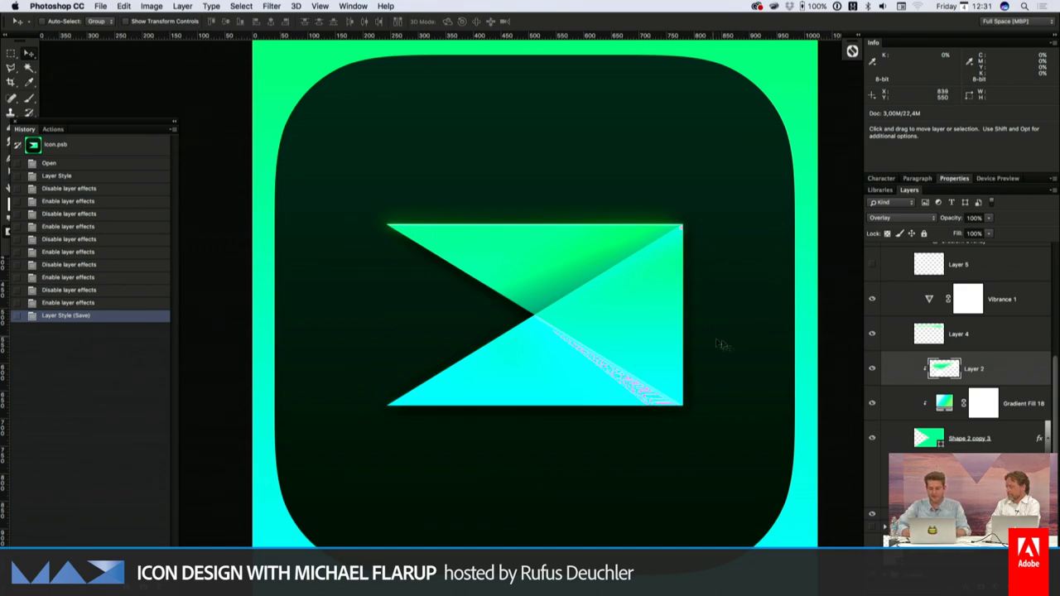
- Examine the updated icon in the template's size previews, home screen and App Store mockups with the interface panels temporarily hidden
scroll(745, 312, "up", 1)
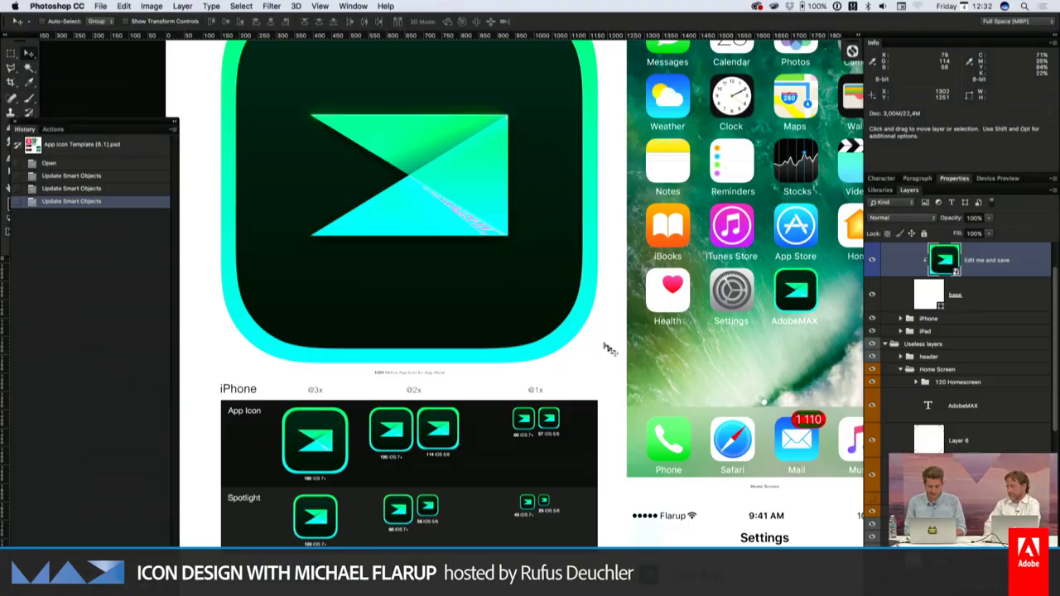
scroll(604, 346, "right", 2)
scroll(603, 345, "up", 2)
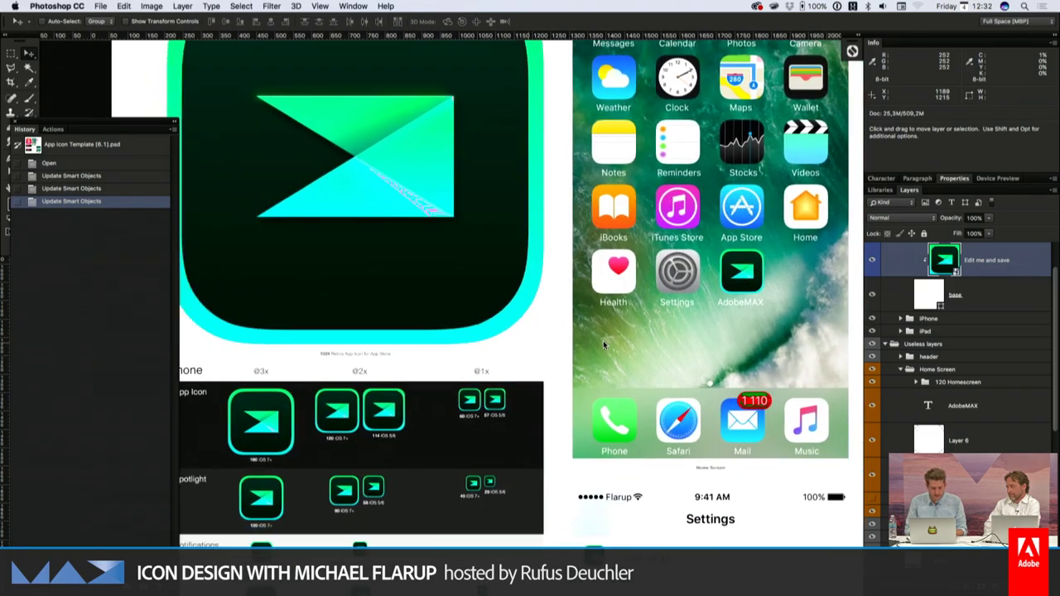
key("Tab")
scroll(677, 308, "up", 3)
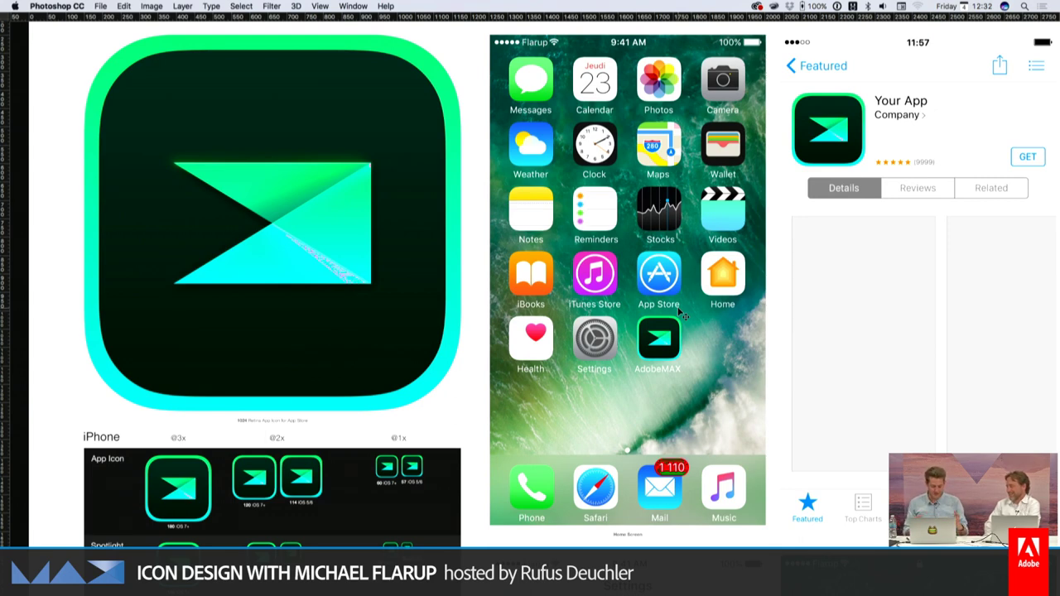
scroll(678, 319, "left", 3)
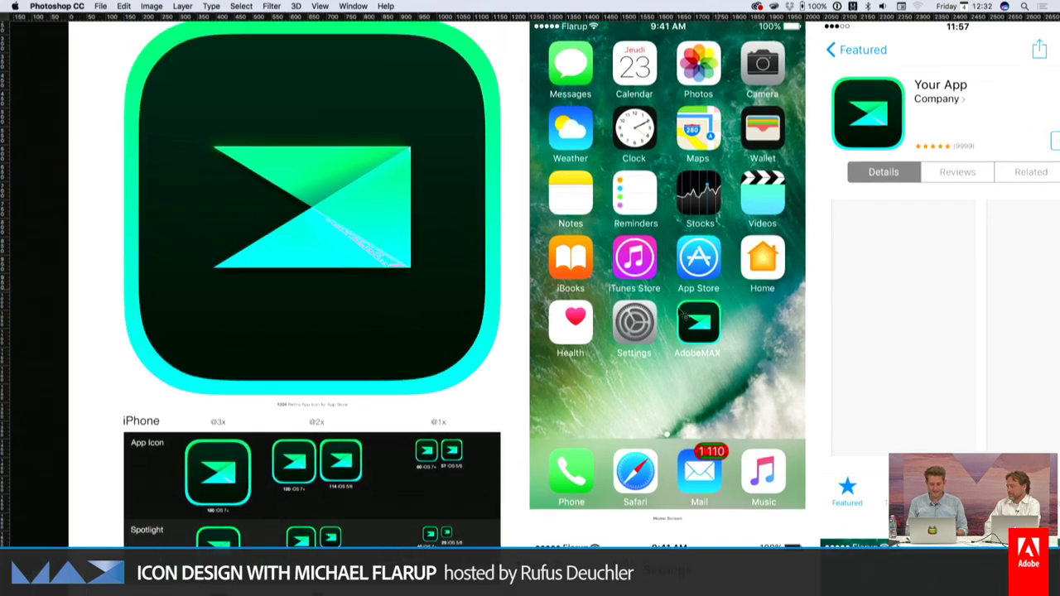
scroll(672, 328, "up", 1)
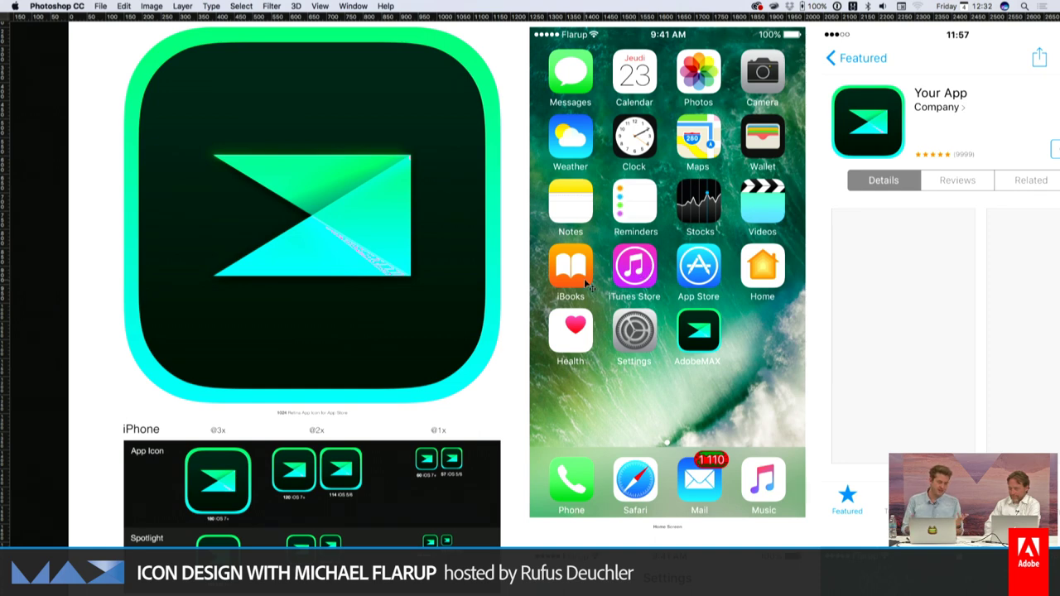
key("Tab")
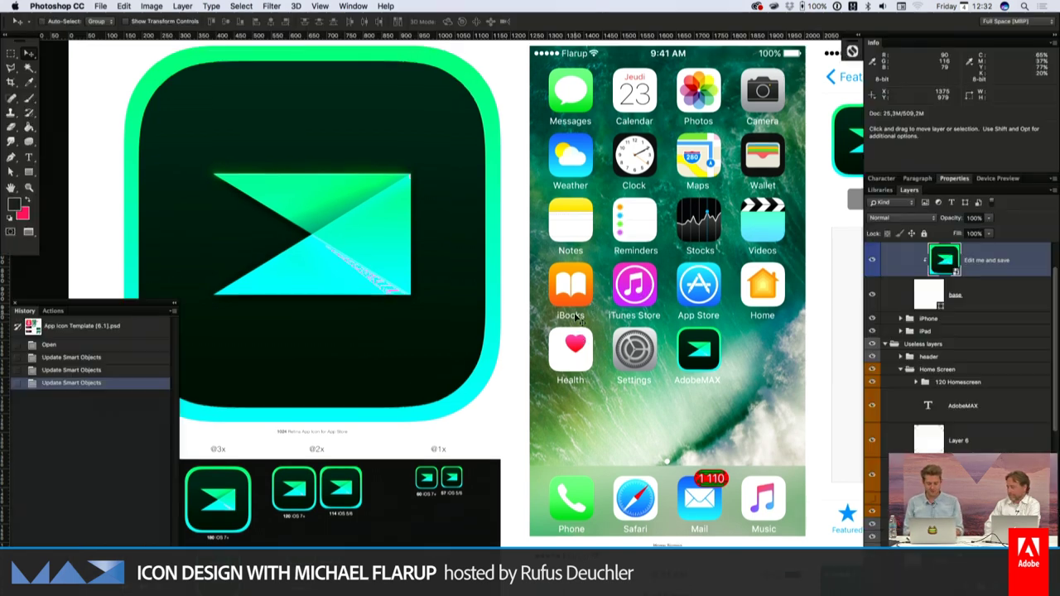
- Switch to Finder, preview the inspiration image max-marquee-home-desktop.jpg, and return to Photoshop
key("super+Tab")
key("Down")
key("Down")
key("space")
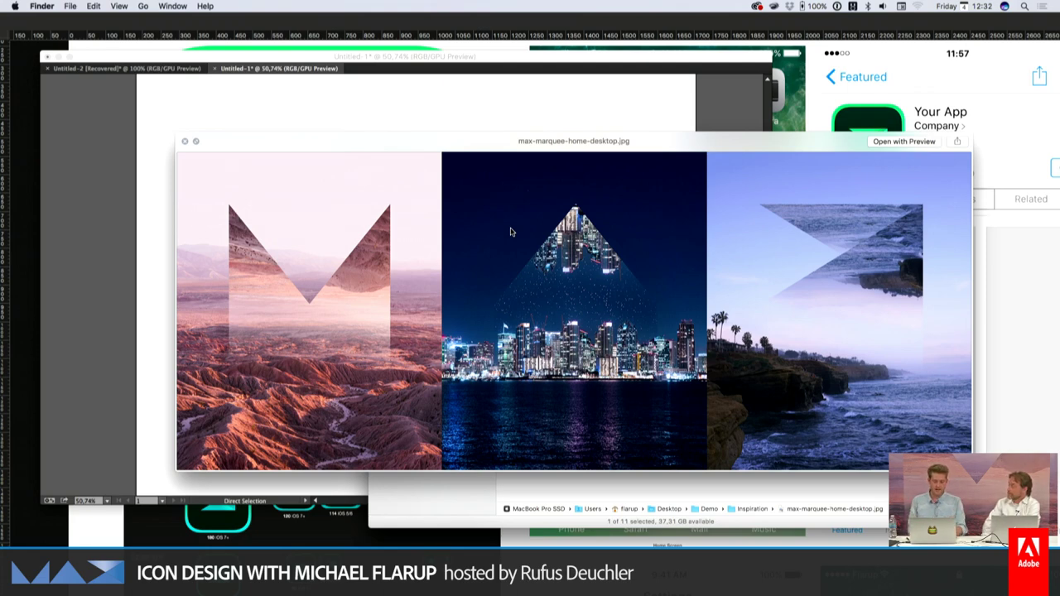
key("space")
key("super+Tab")
- Open the "Edit me and save" smart object, then collapse and hide the New Max rev2 group
double_click(945, 264)
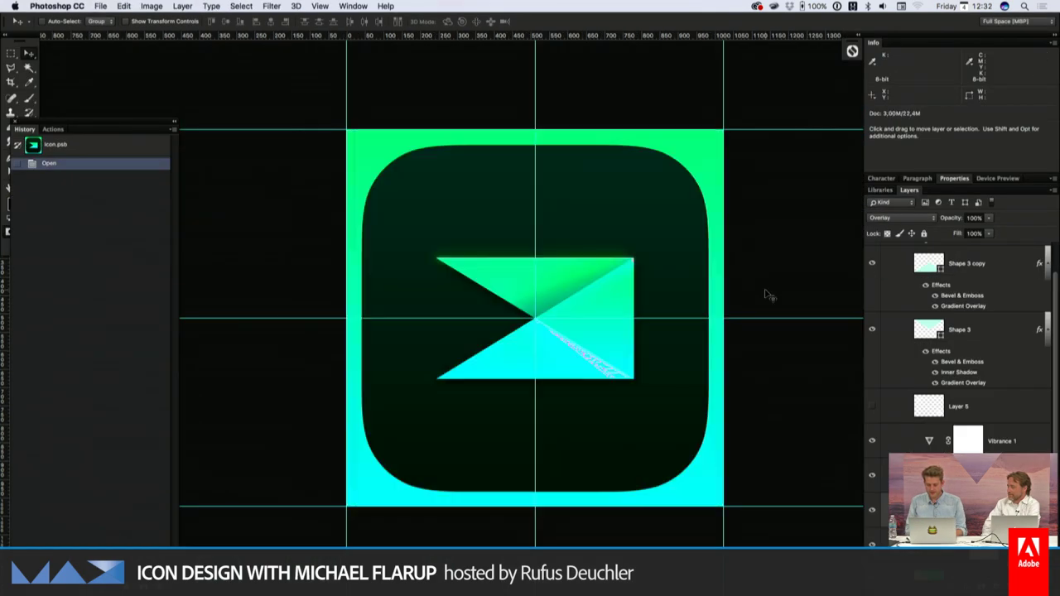
scroll(920, 336, "up", 2)
left_click(885, 275)
left_click(871, 275)
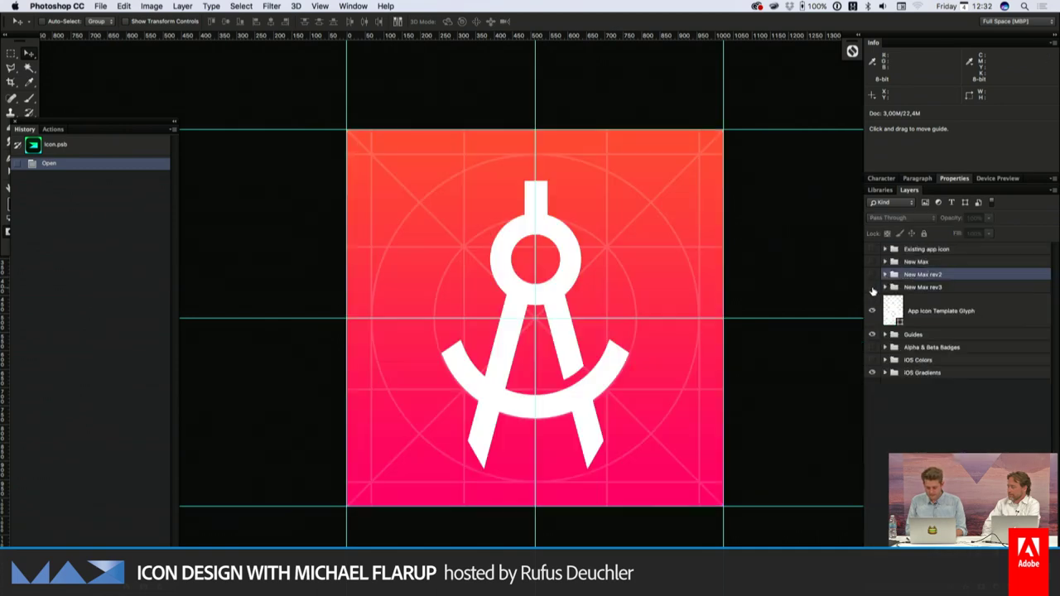
- Show and expand the New Max rev3 group, and select its Inner Body copy group
left_click(885, 290)
double_click(885, 291)
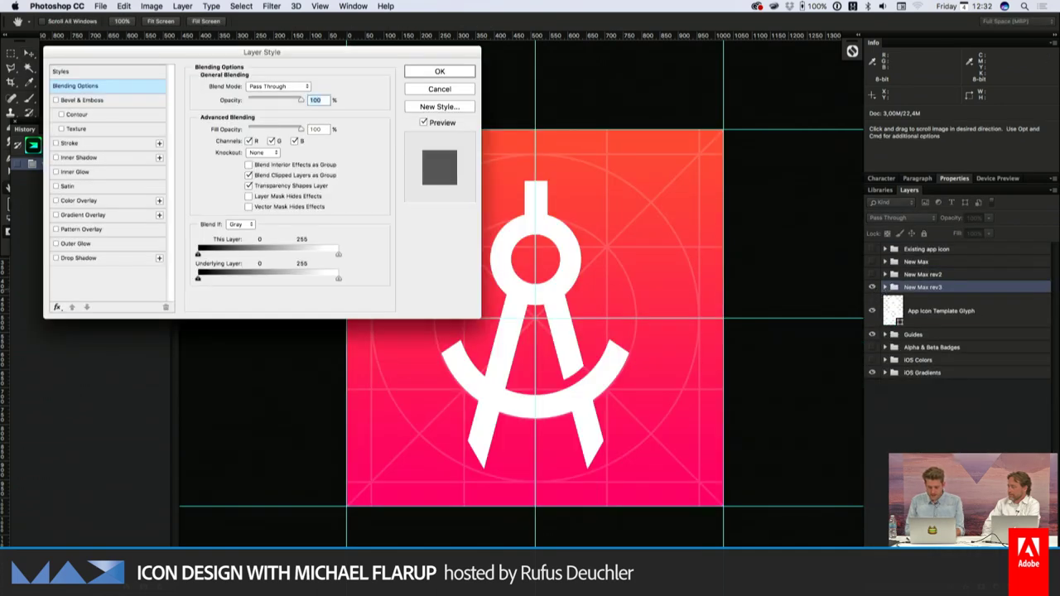
key("Escape")
left_click(884, 288)
left_click(926, 320)
- Switch to Finder, review the max-marquee-home-desktop.jpg preview, select cc_mobiel_2.jpg, and return to Photoshop
key("super+Tab")
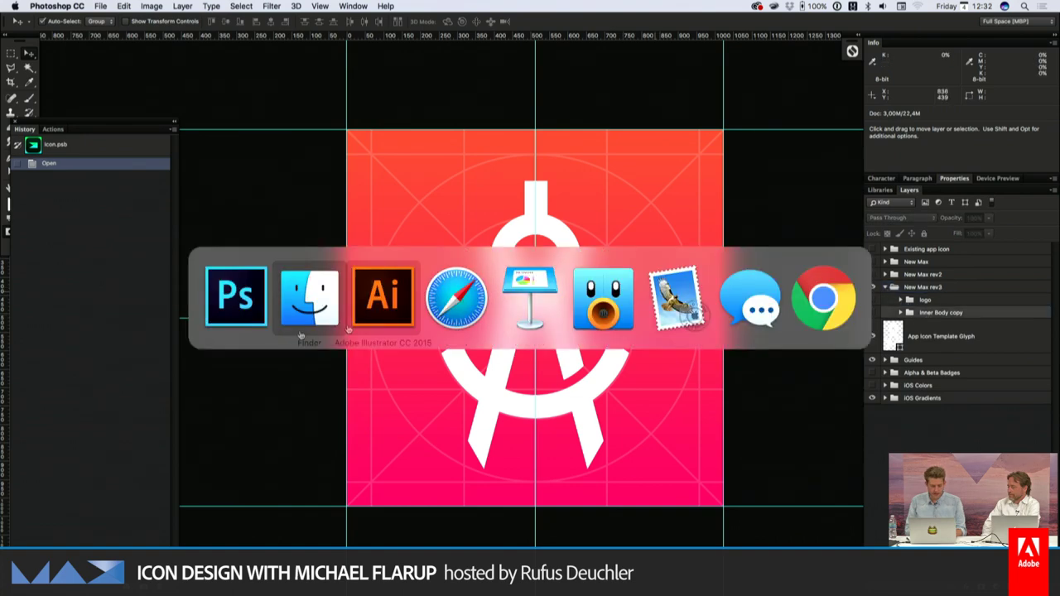
key("space")
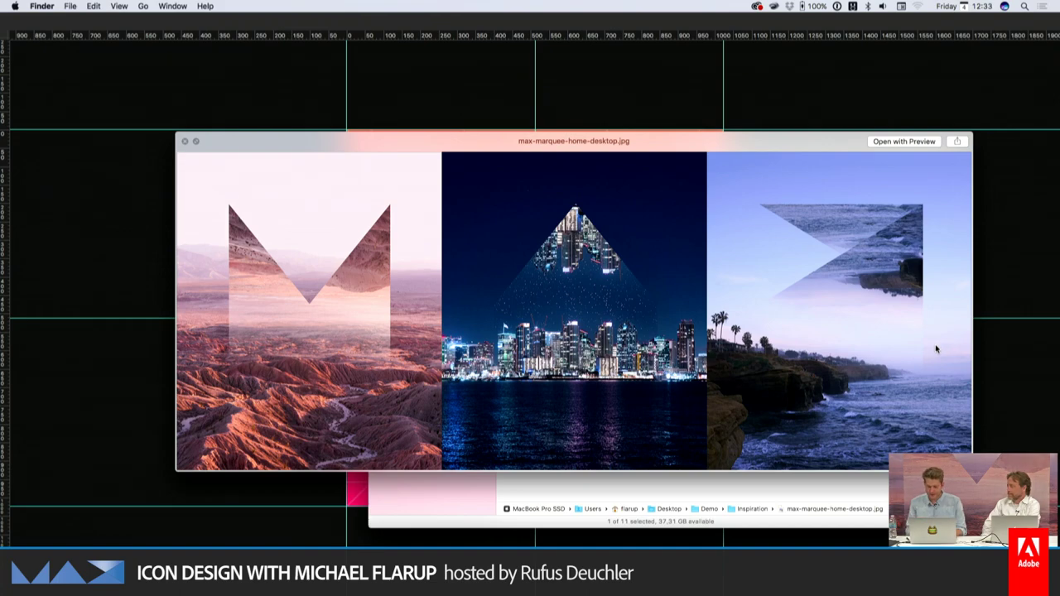
key("space")
key("Up")
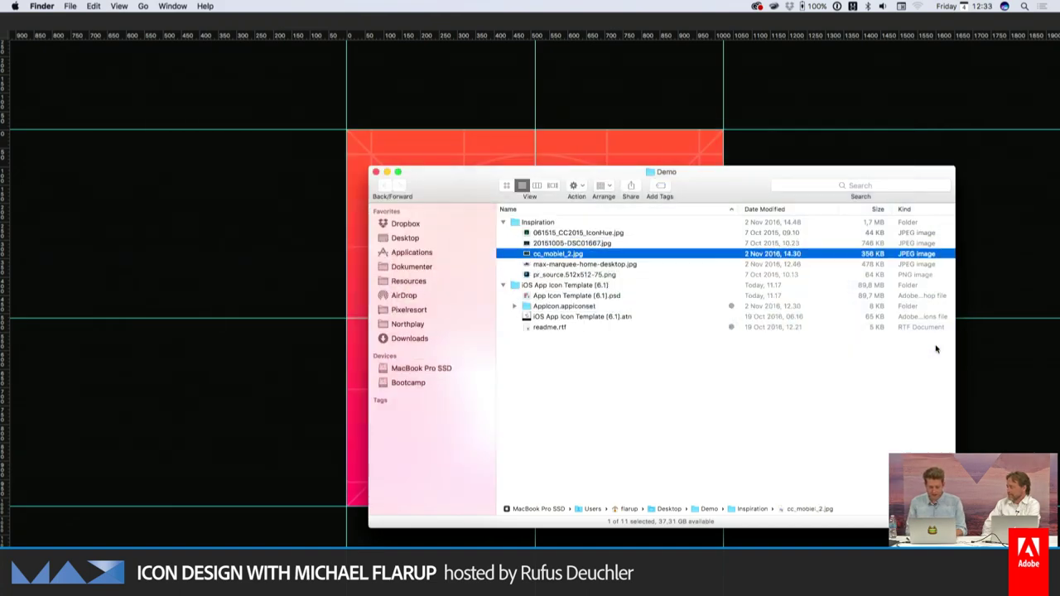
key("super+Tab")
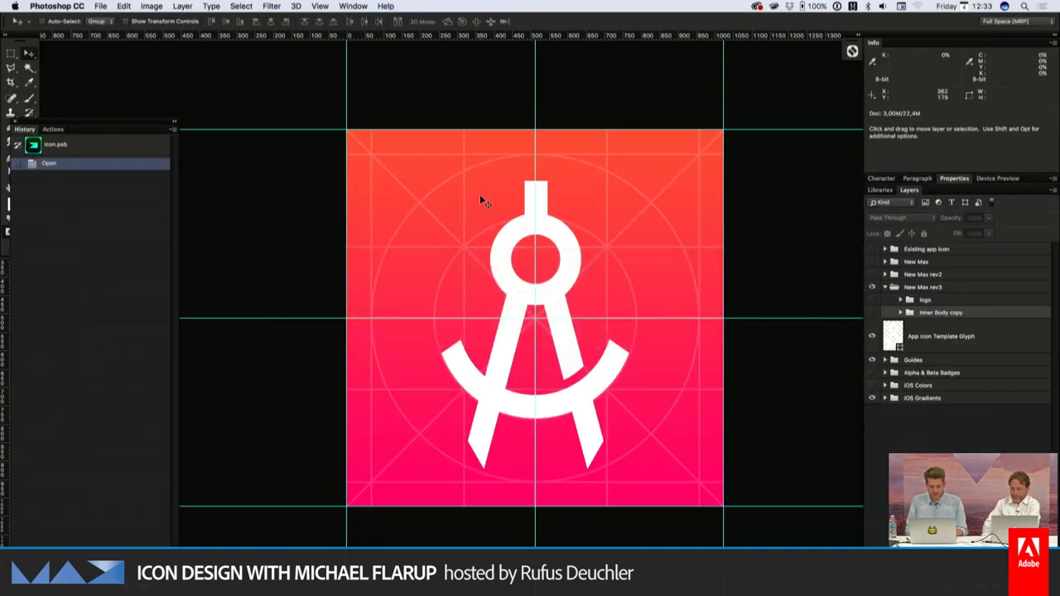
- Show the Inner Body copy group, and expand and show the logo group in New Max rev3
left_click(871, 313)
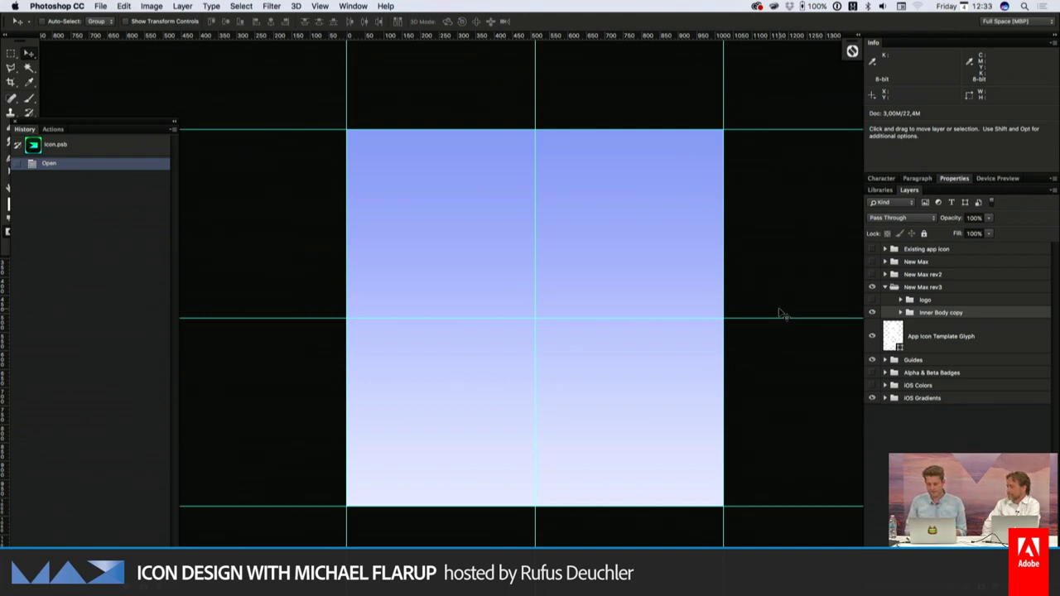
left_click(900, 302)
left_click(901, 301)
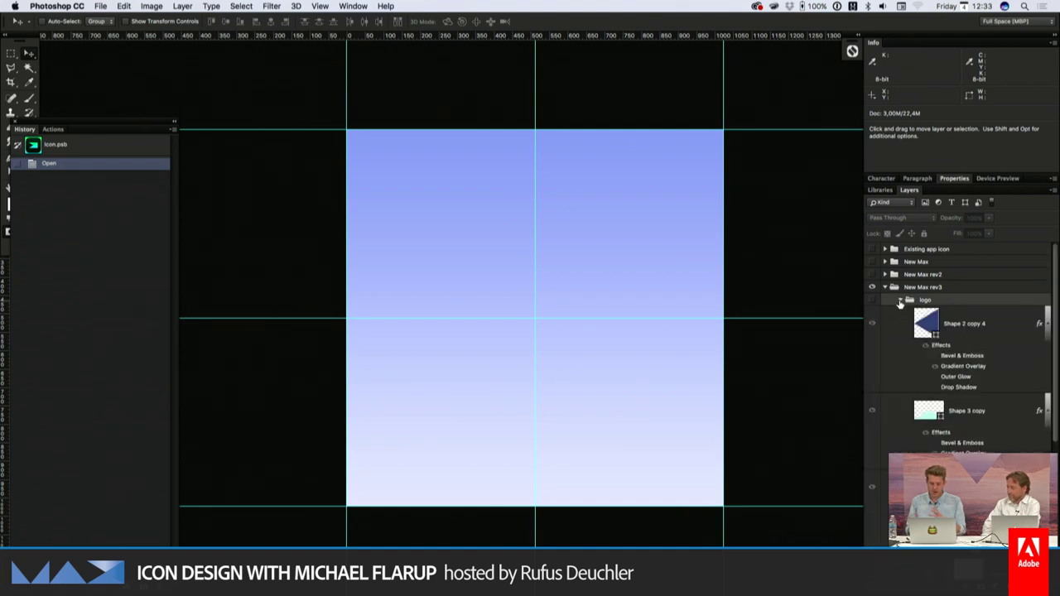
left_click(871, 301)
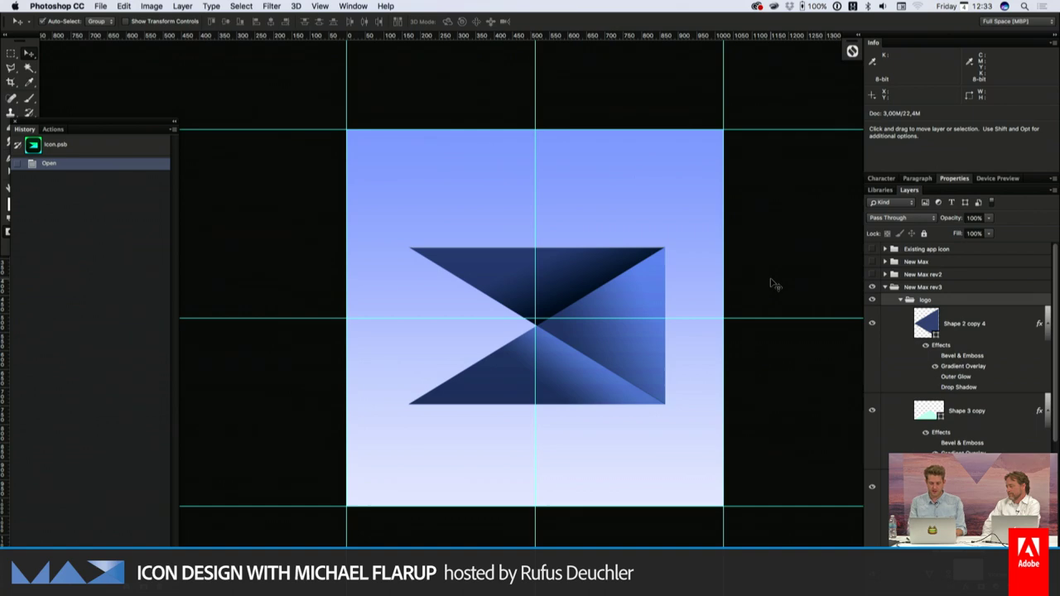
- Switch to Finder, preview cc_mobiel_2.jpg and max-marquee-home-desktop.jpg to compare with the logo, and return to Photoshop
key("super+Tab")
key("space")
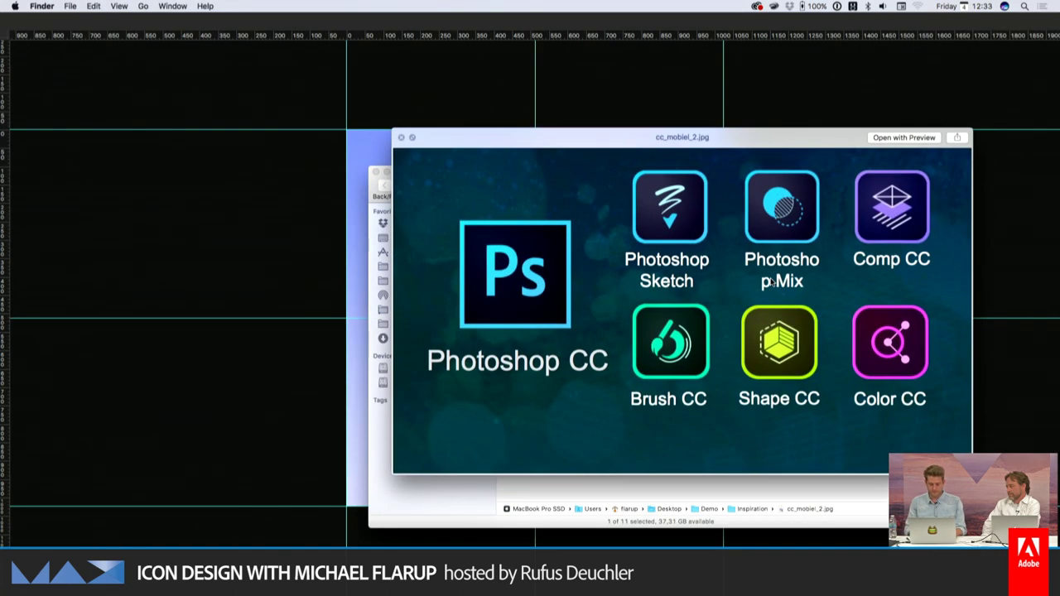
key("Down")
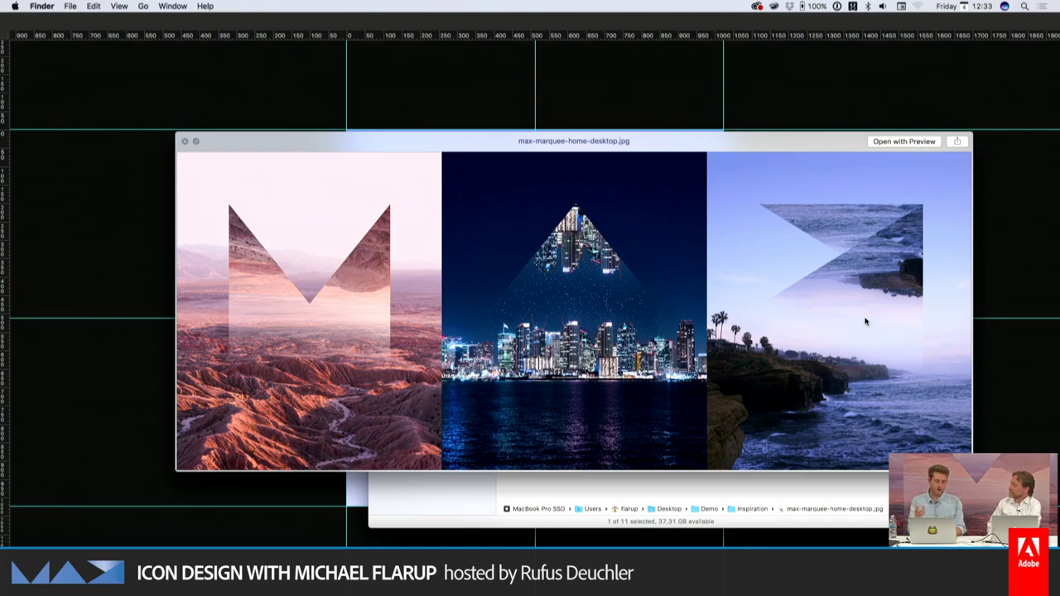
key("space")
left_click(528, 142)
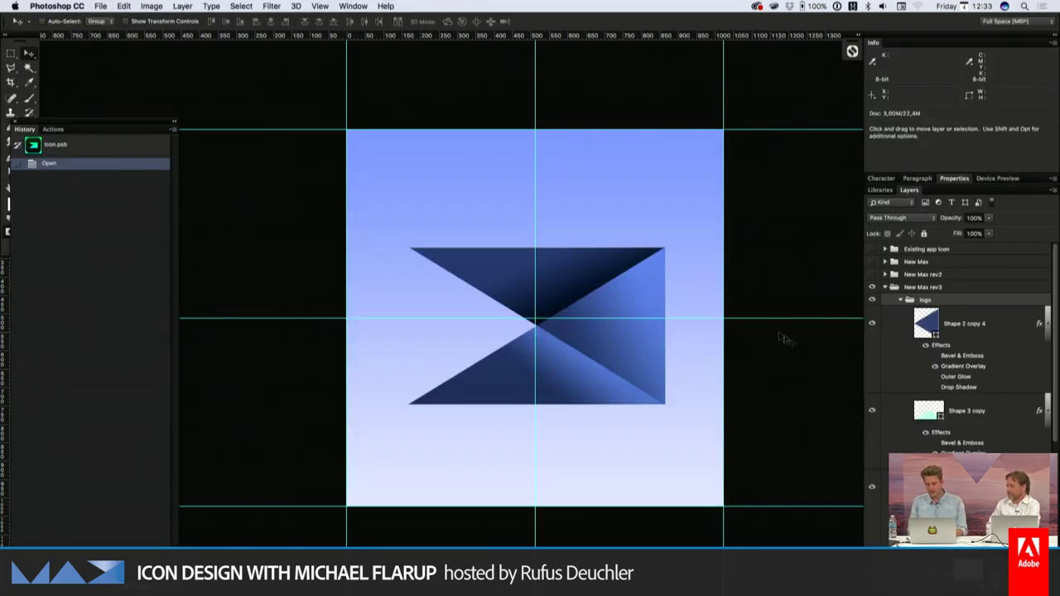
- Select the Shape 2 copy 4 layer with guides hidden, then save and close the icon smart object to update the template
left_click(999, 325)
key("super+semicolon")
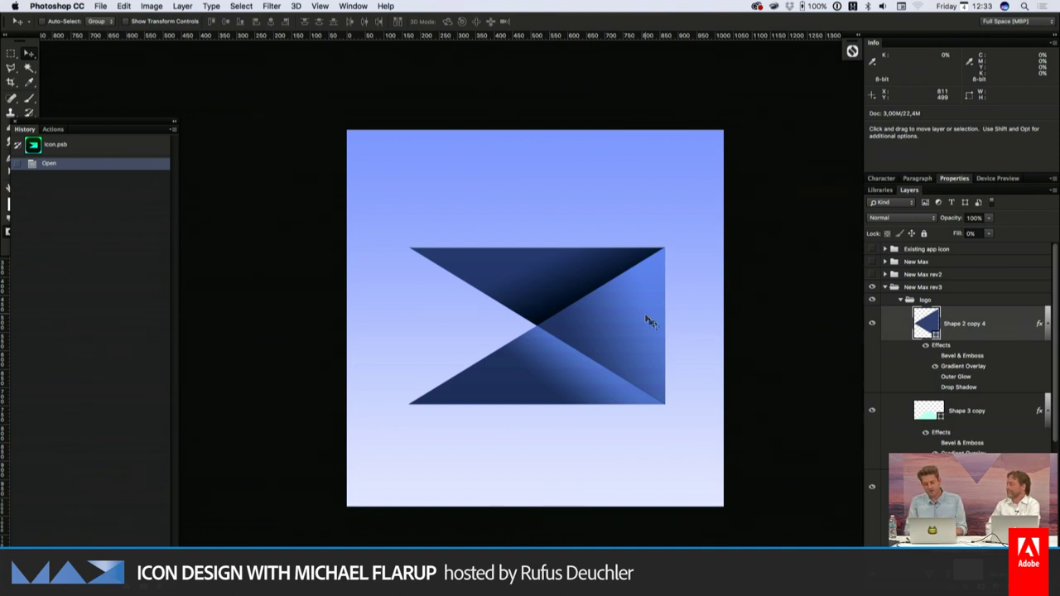
key("super+s")
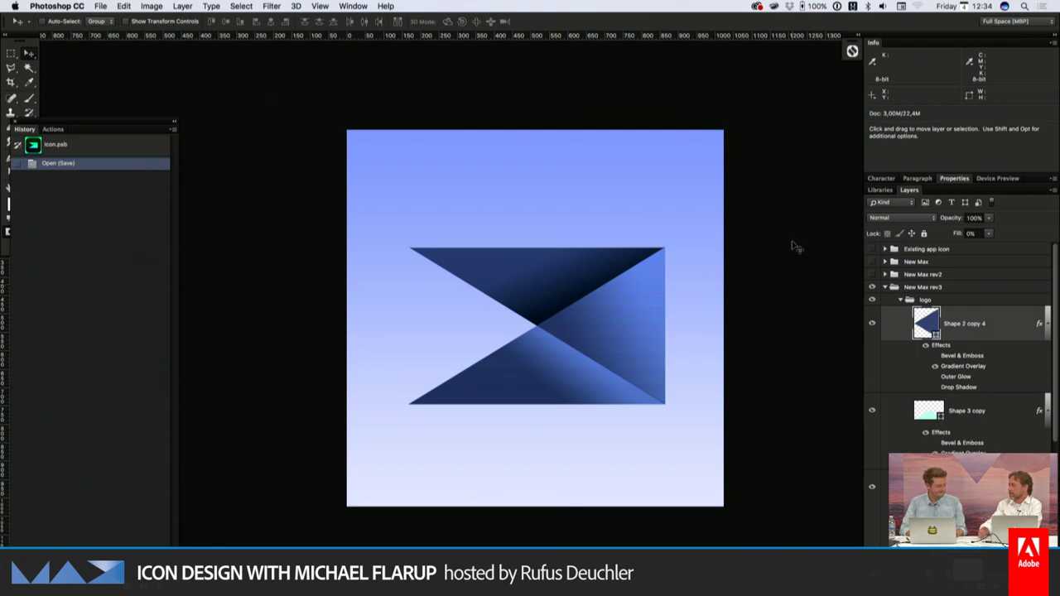
key("ctrl+w")
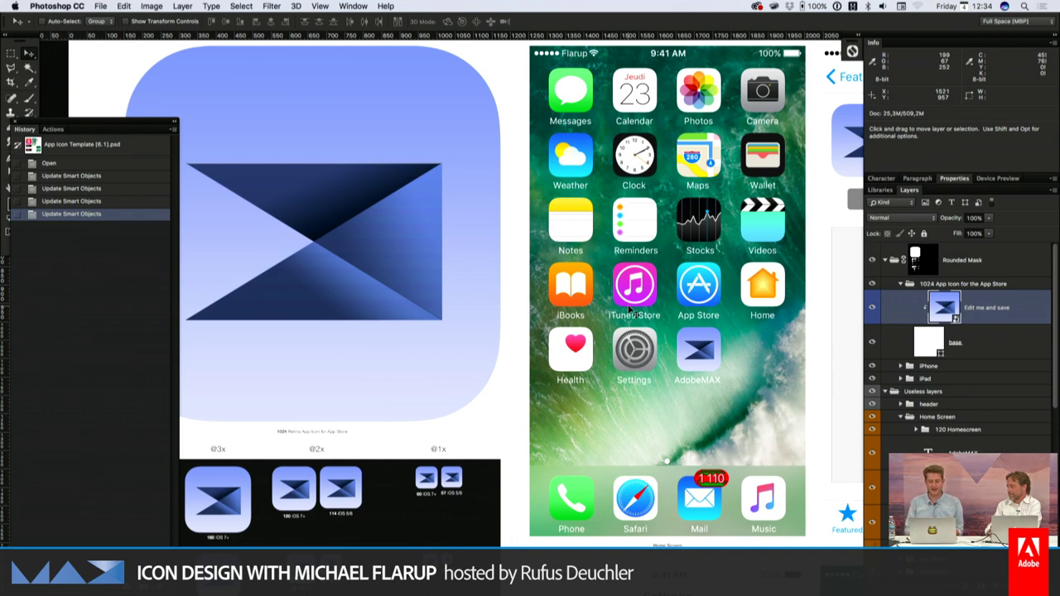
scroll(629, 310, "right", 3)
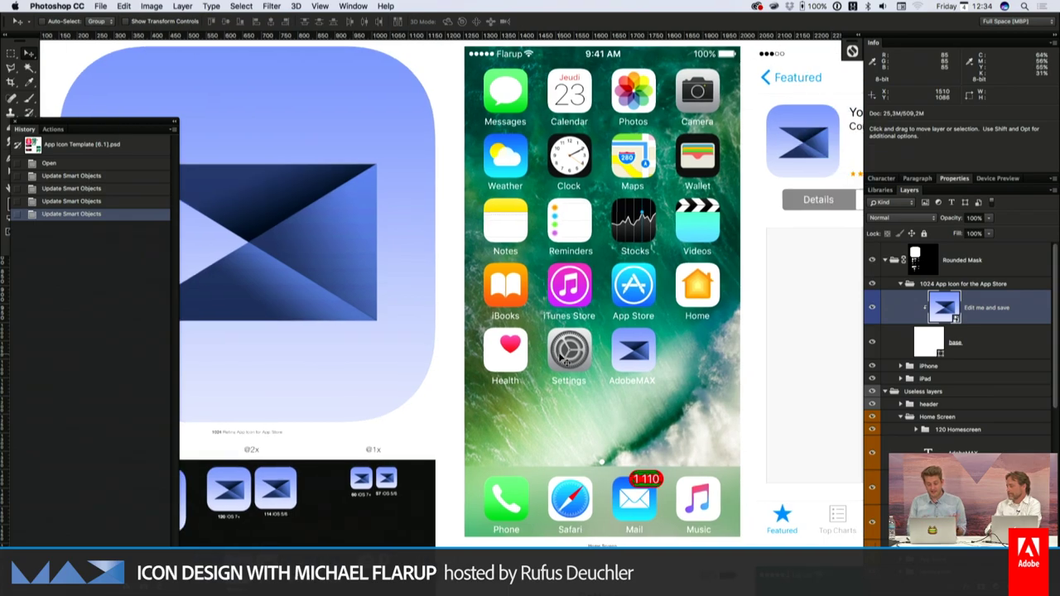
scroll(562, 358, "up", 2)
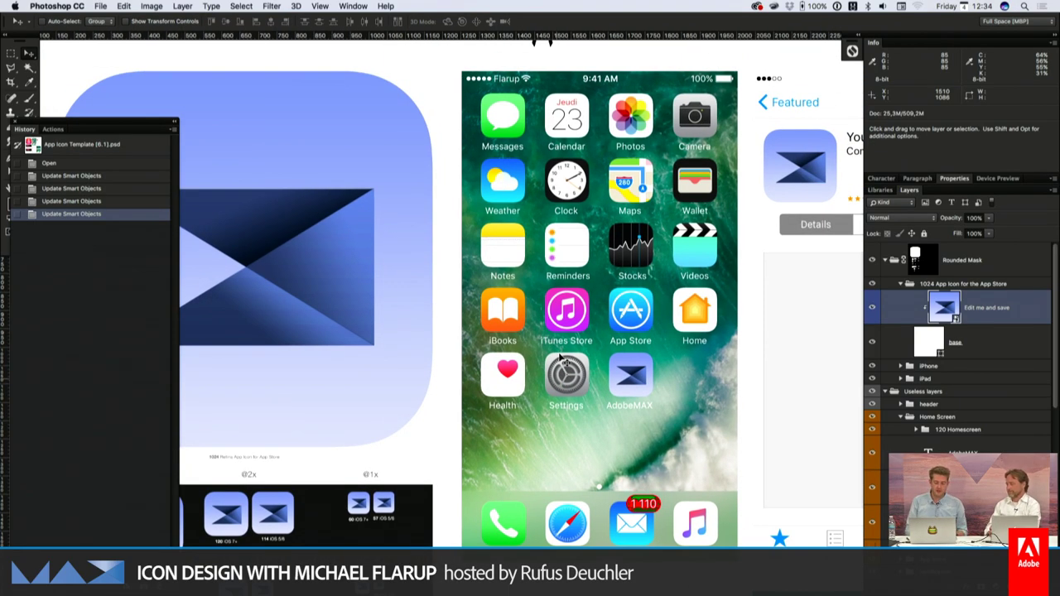
scroll(561, 358, "up", 3)
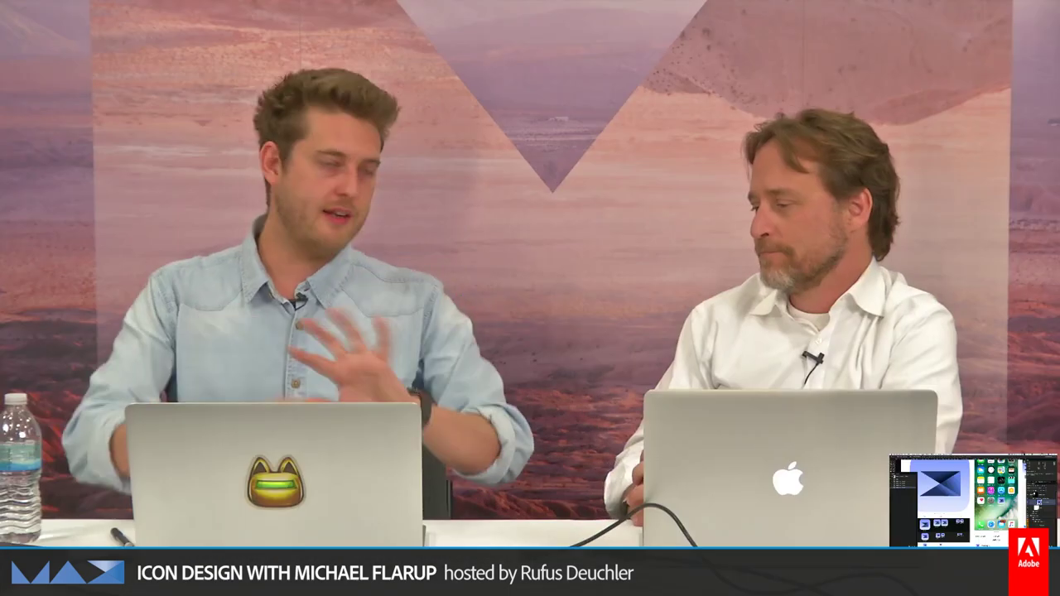
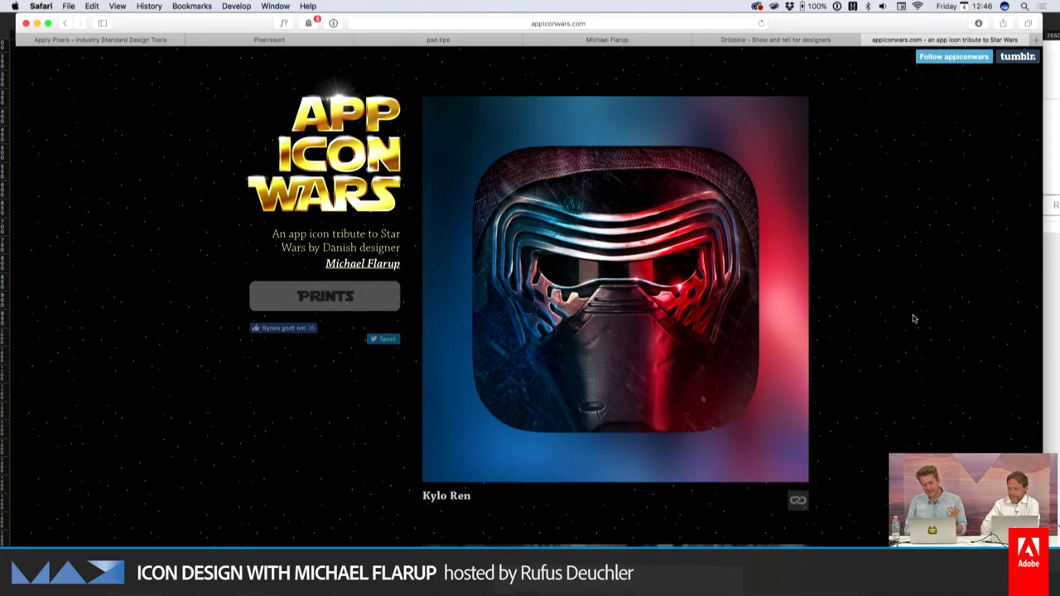
- Browse the Star Wars app icon artwork on appiconwars.com in Safari
scroll(915, 318, "down", 5)
scroll(914, 318, "down", 10)
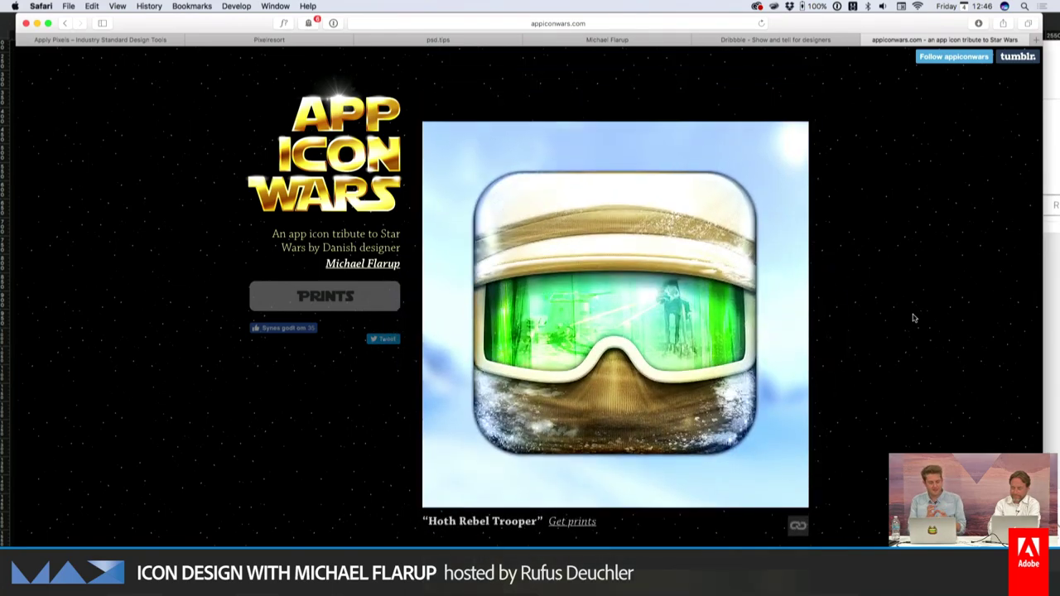
scroll(914, 318, "down", 5)
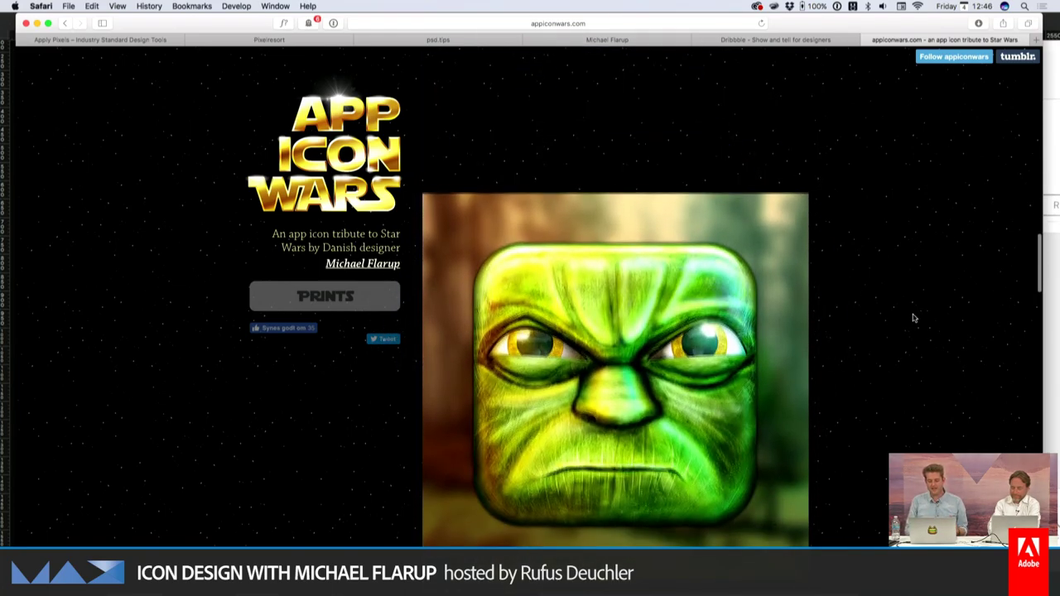
scroll(915, 318, "down", 5)
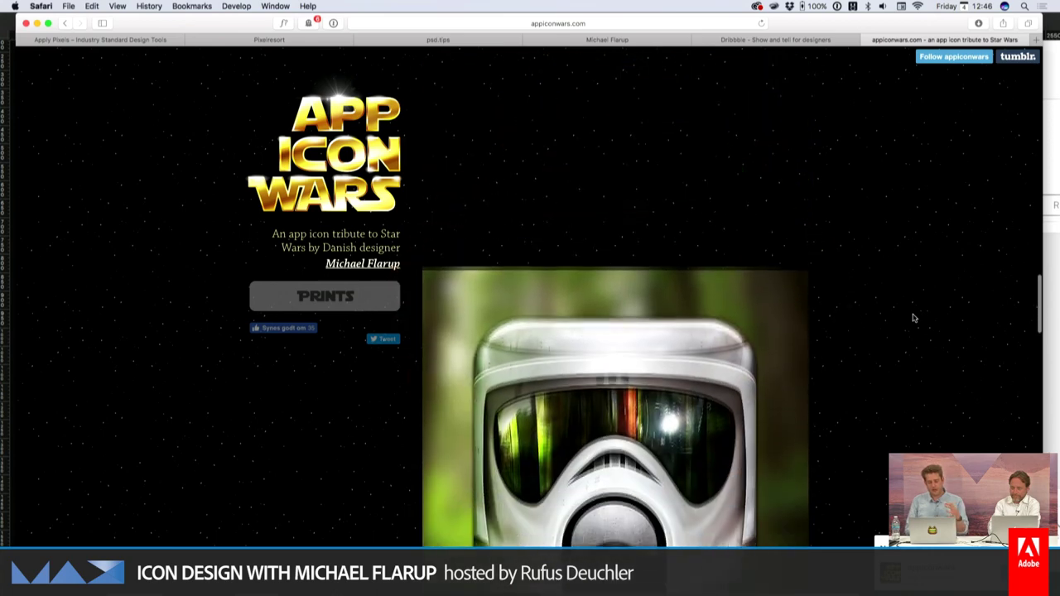
scroll(915, 318, "down", 2)
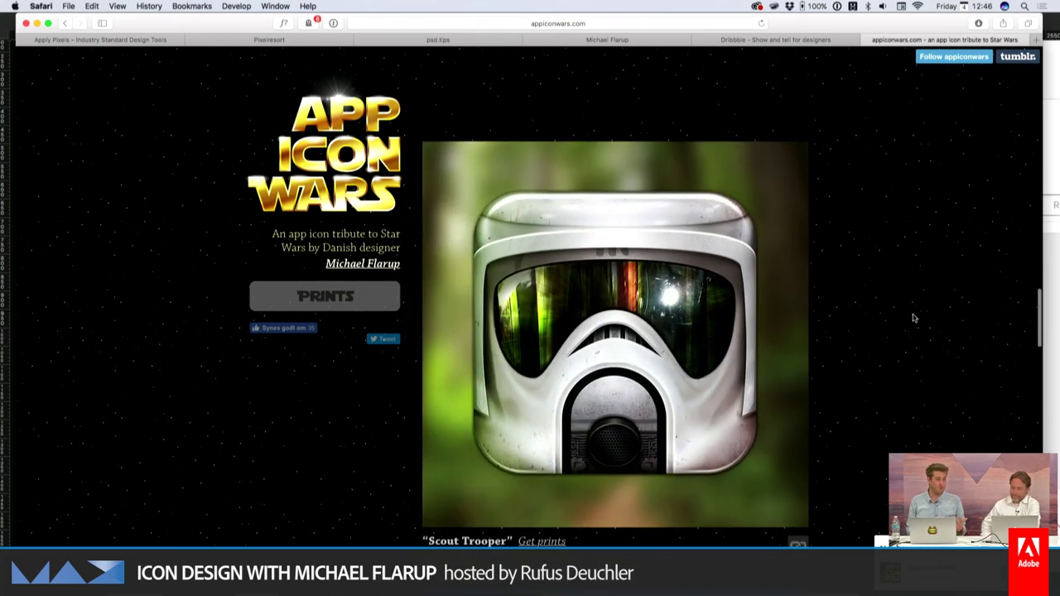
scroll(914, 318, "down", 5)
scroll(915, 318, "down", 5)
scroll(915, 318, "down", 5)
scroll(914, 319, "down", 5)
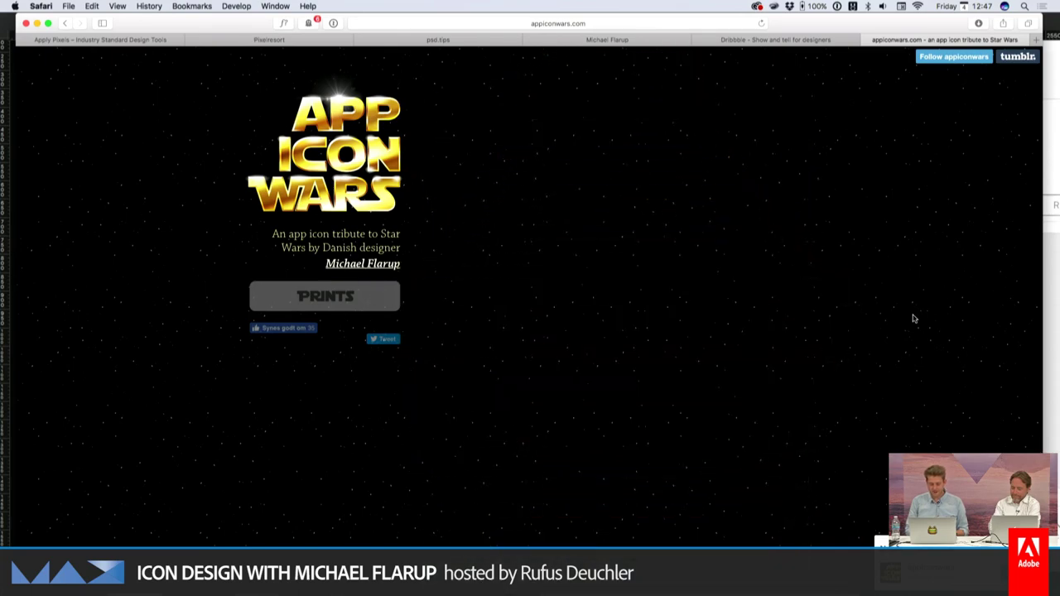
scroll(914, 318, "down", 5)
scroll(915, 318, "down", 1)
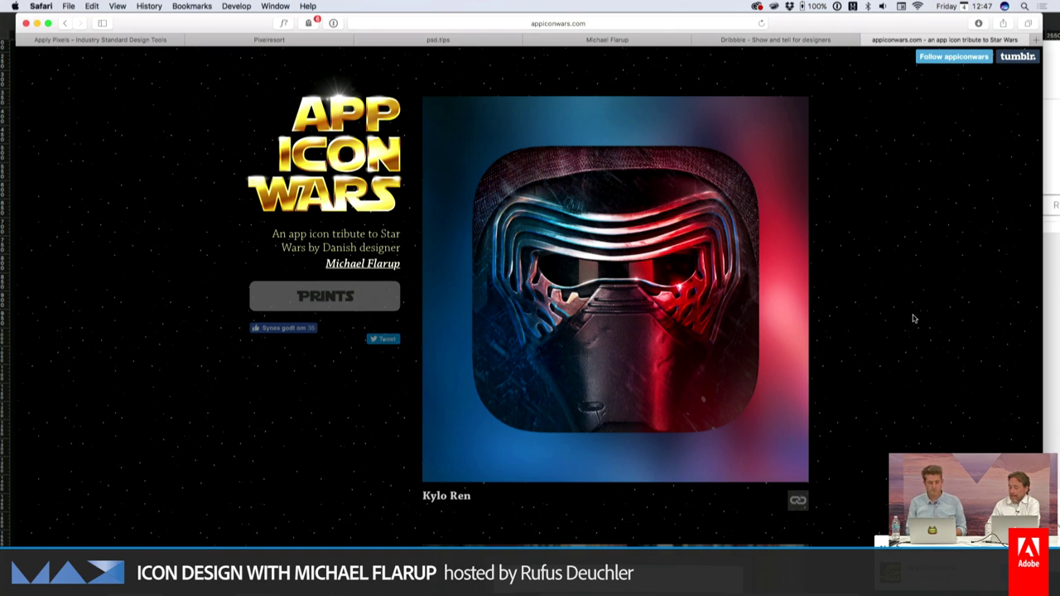
- Switch to Photoshop and run the iOS App Icon Template's Square Icon Export (All) action, saving the icons as PNG-24
key("super+Tab")
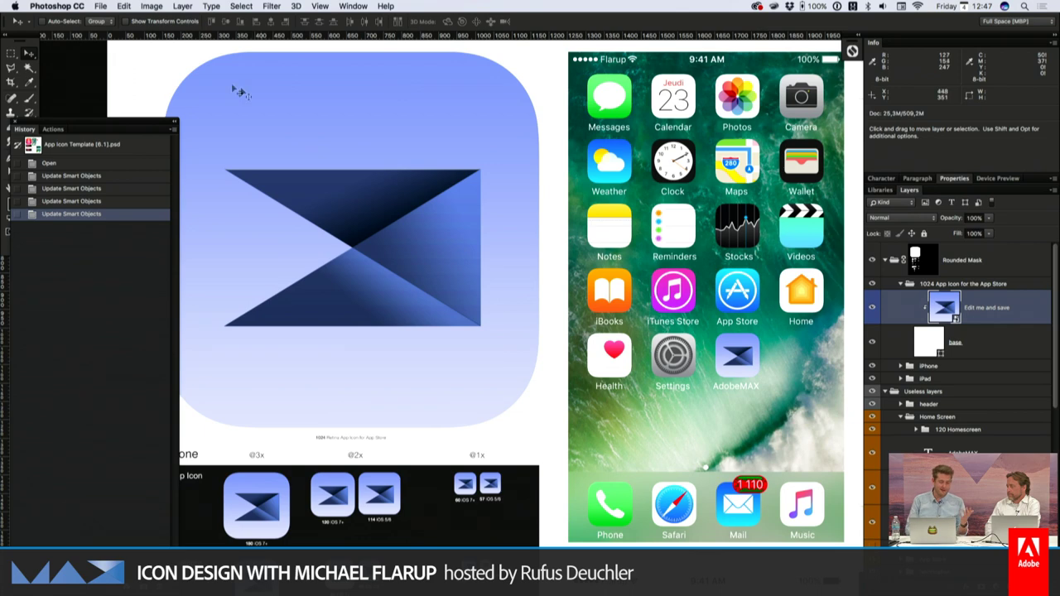
left_click(60, 130)
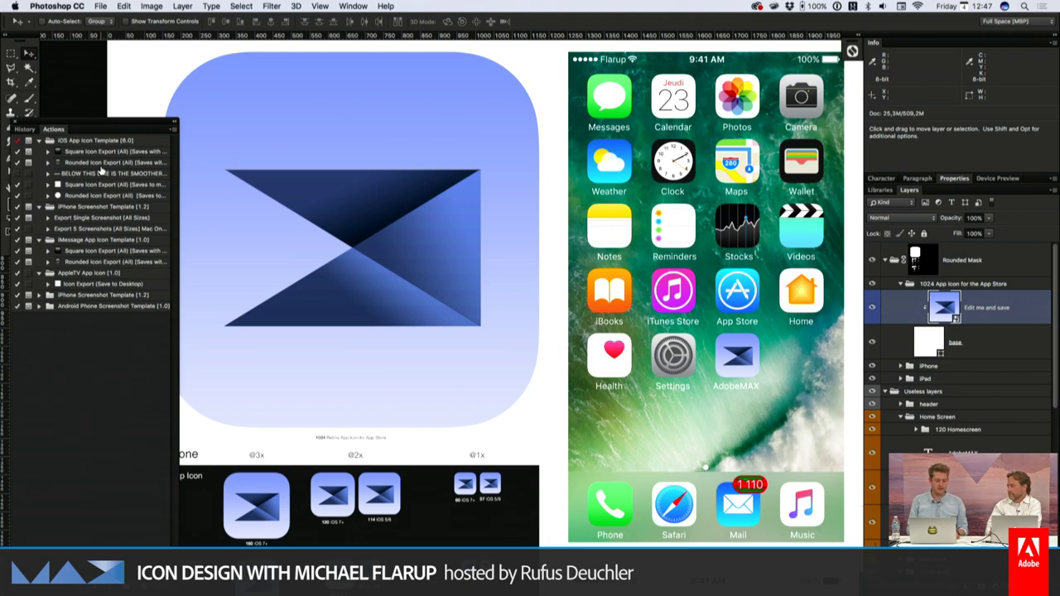
left_click(97, 157)
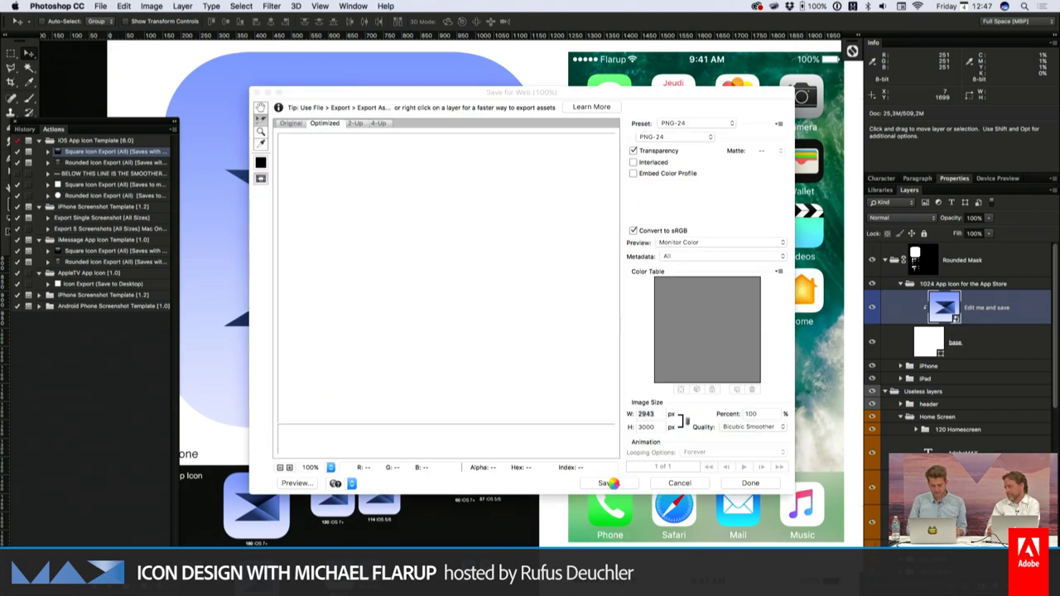
left_click(608, 483)
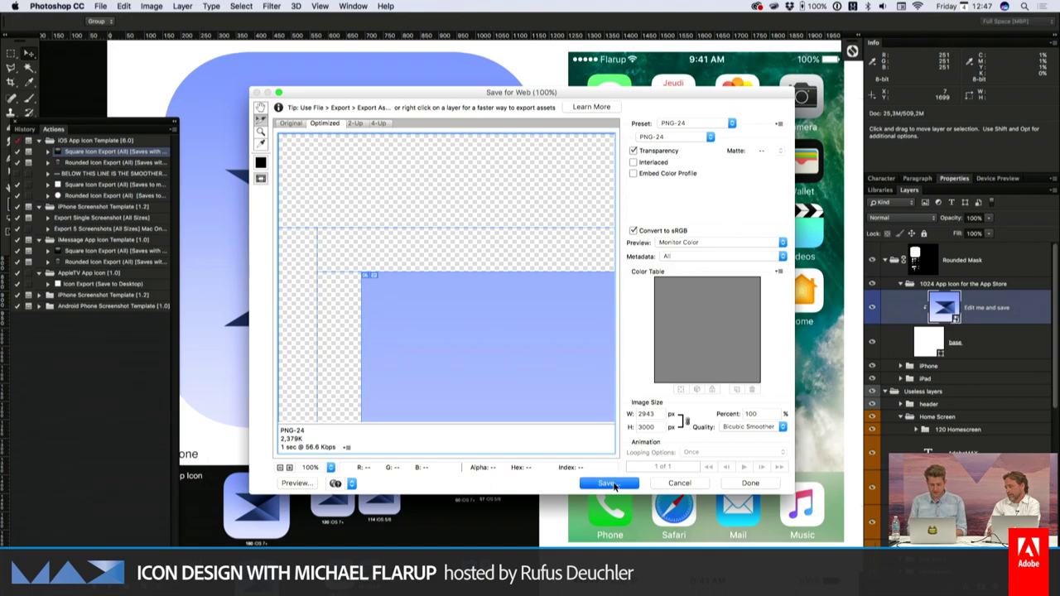
key("Return")
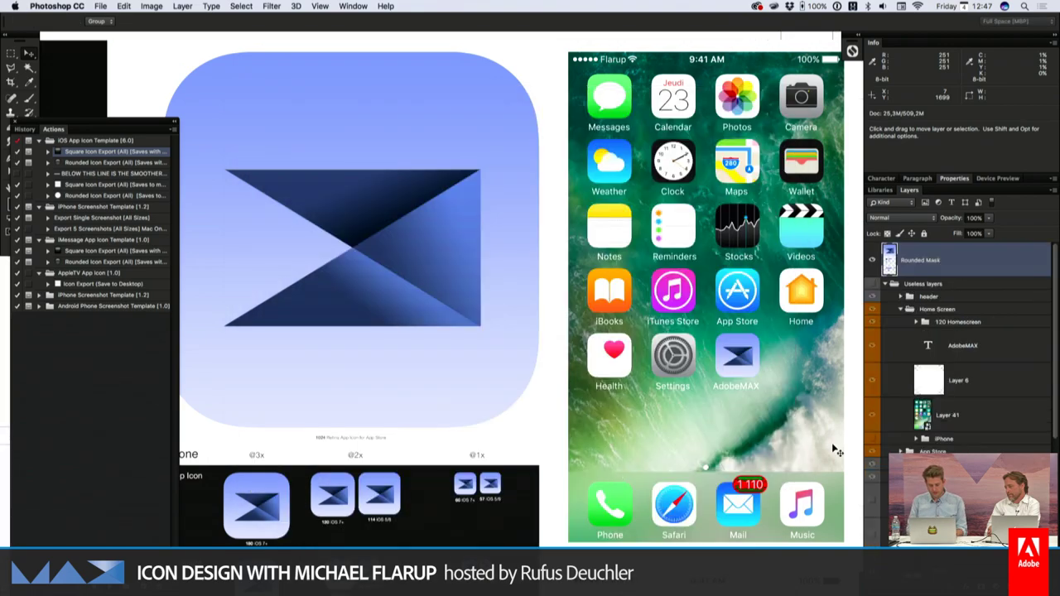
- Switch to Finder and open the Desktop's App Icon [Squared] folder in a new window
key("super+Tab")
key("super+Tab")
key("super+Tab")
key("super+n")
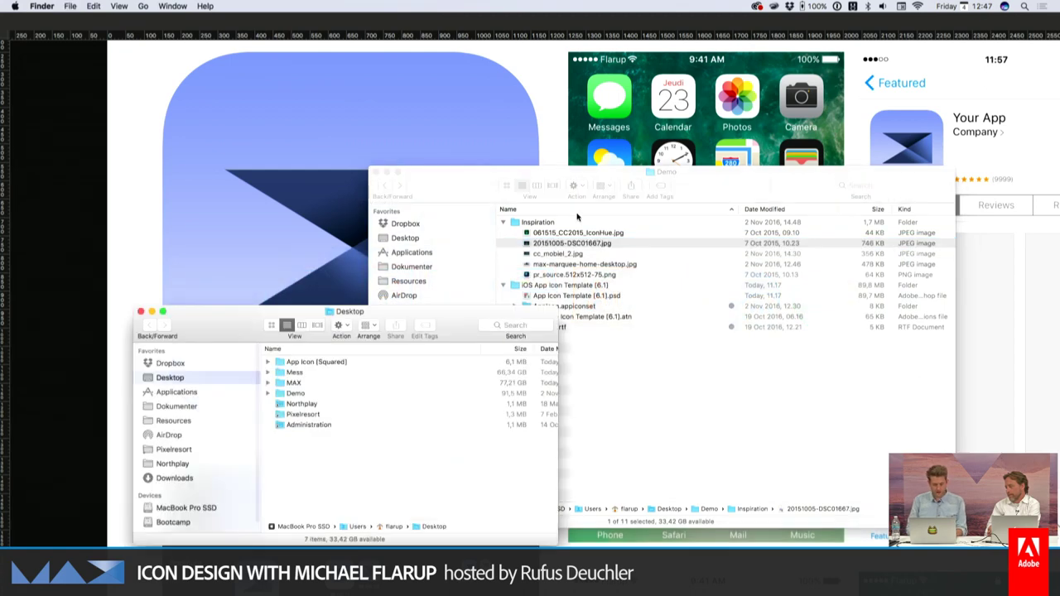
left_click(348, 362)
double_click(348, 362)
left_click(348, 363)
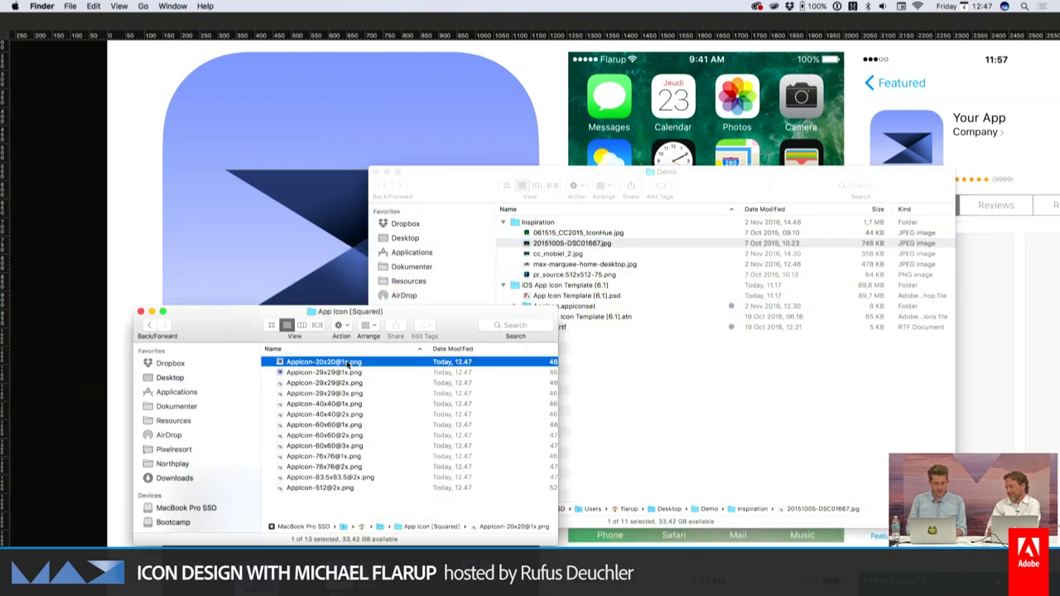
key("space")
key("Down")
key("Down")
key("Down")
key("Down")
key("Down")
key("Down")
key("Down")
key("Down")
key("Down")
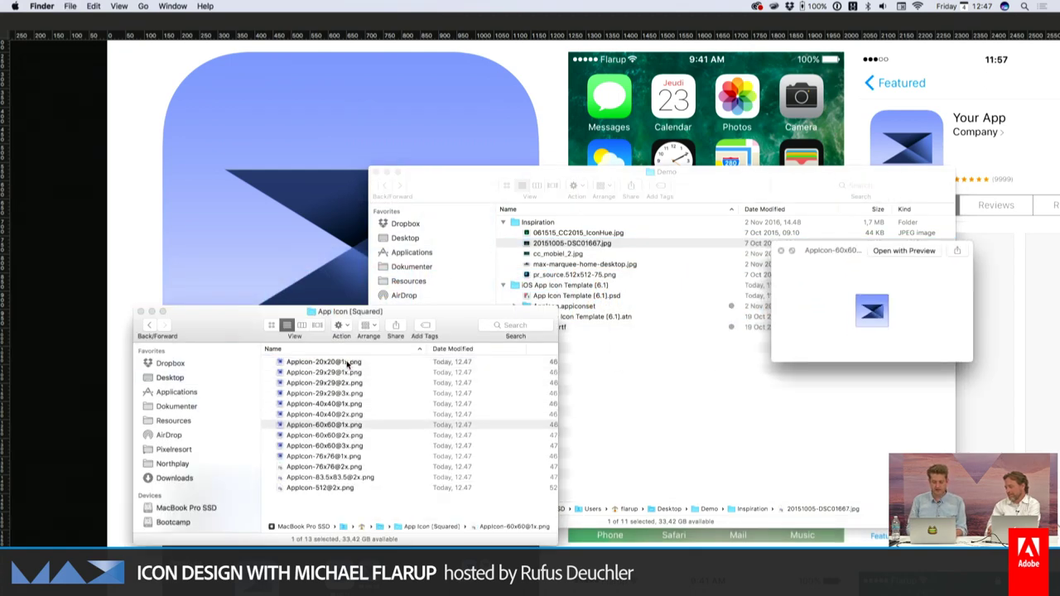
key("Down")
key("Down")
key("Down")
key("Up")
key("Up")
key("Up")
key("space")
- Open the AppIcon.appiconset folder inside iOS App Icon Template [6.1] in the Demo window
left_click(638, 357)
left_click(570, 306)
key("Up")
key("Down")
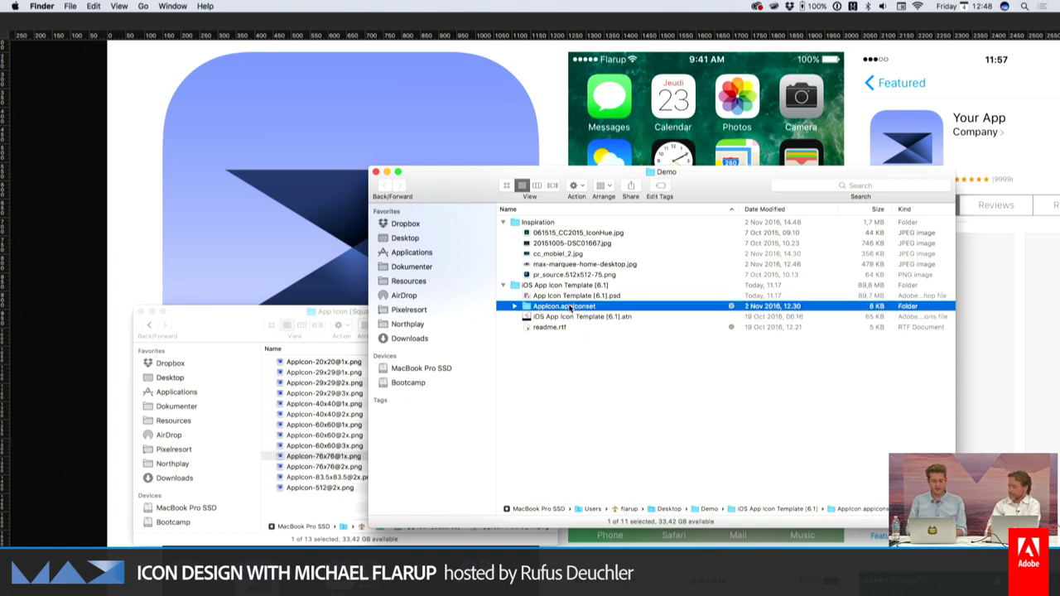
double_click(570, 306)
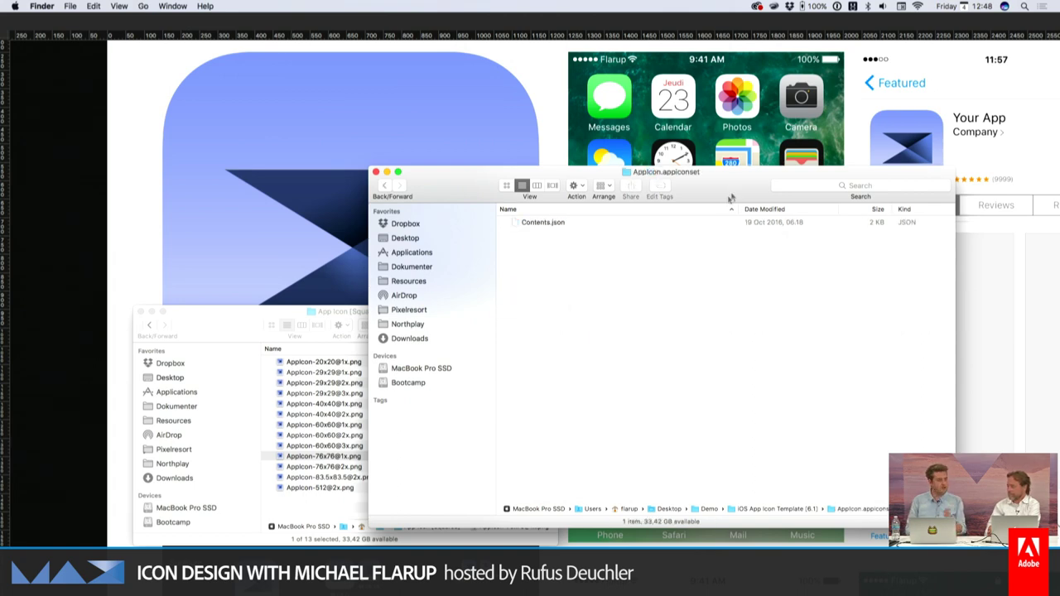
- Arrange the Finder windows and move all exported PNG icons from App Icon [Squared] into the AppIcon.appiconset folder
left_click_drag(732, 183, 760, 140)
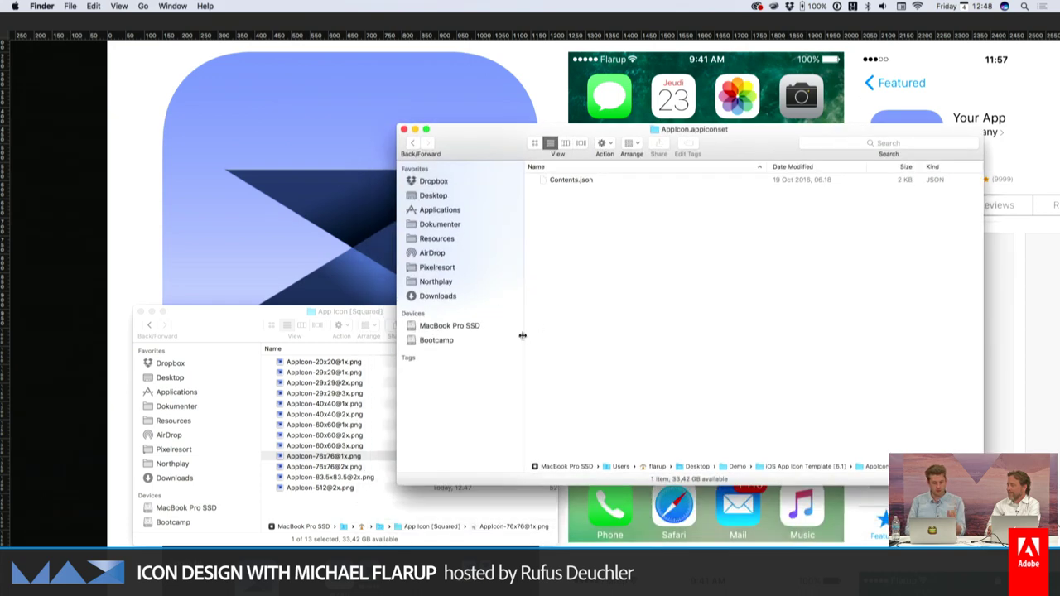
left_click(348, 396)
key("super+a")
left_click_drag(351, 405, 677, 296)
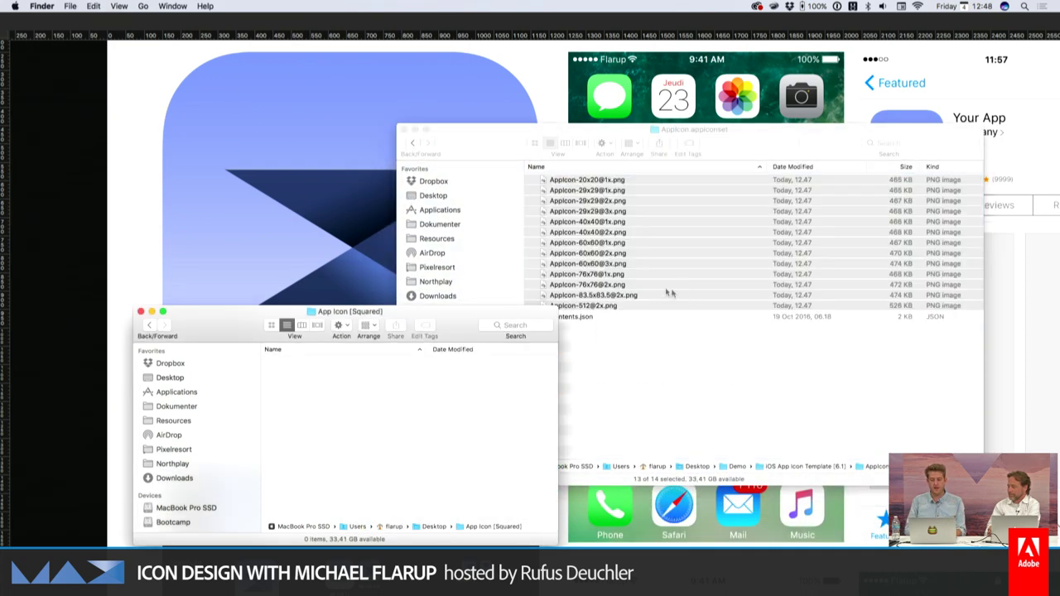
- Go back one folder from AppIcon.appiconset in its Finder window
left_click(448, 155)
left_click(411, 143)
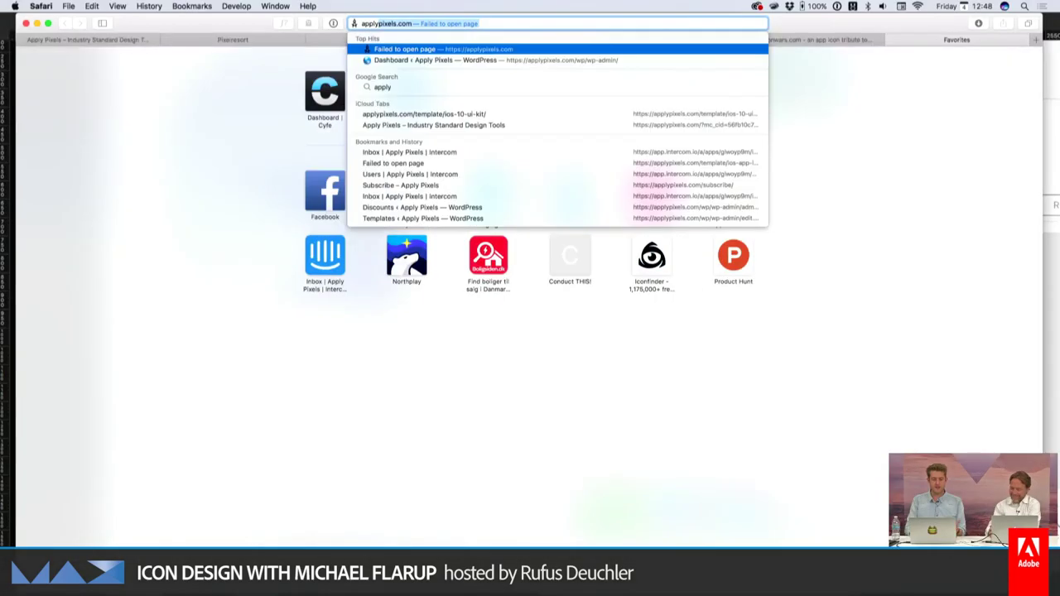
- Switch to Safari, load applypixels.com and look through the iOS App Icon template's page, including its highlights and how-to video section
key("Return")
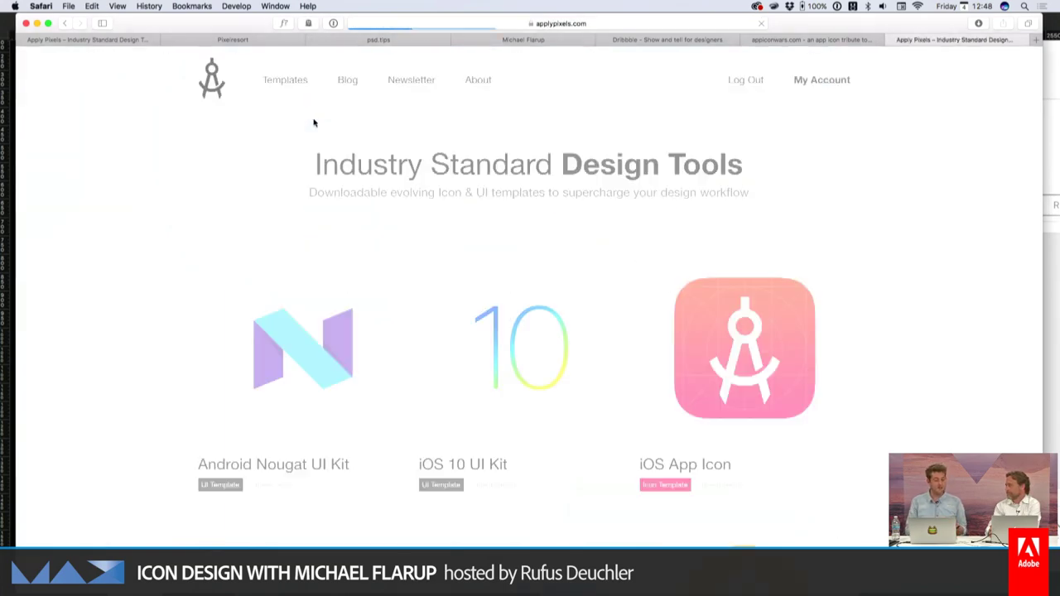
scroll(702, 244, "down", 3)
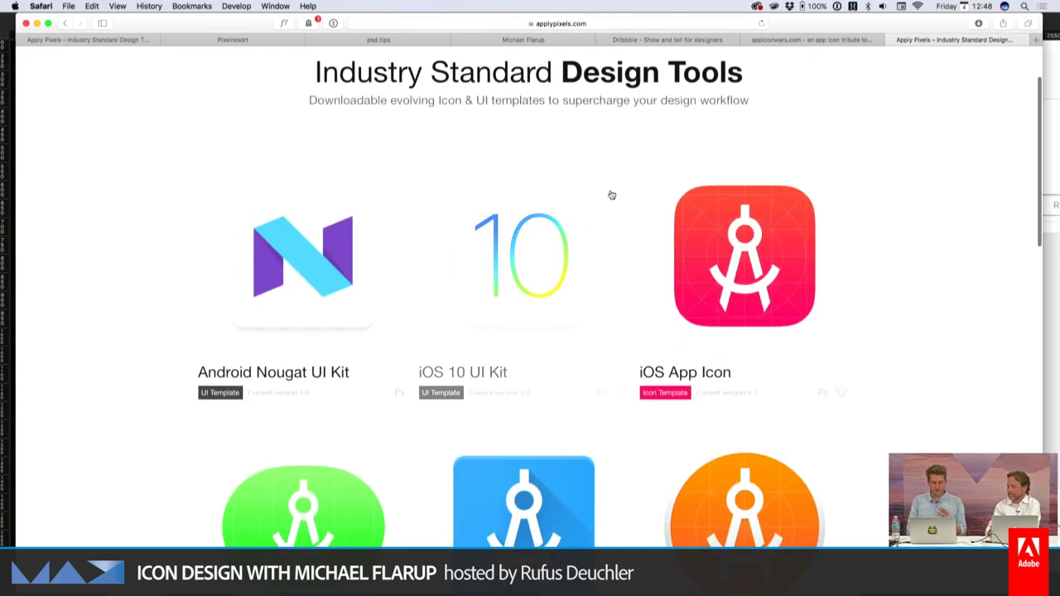
left_click(719, 192)
scroll(667, 281, "down", 5)
scroll(667, 282, "down", 3)
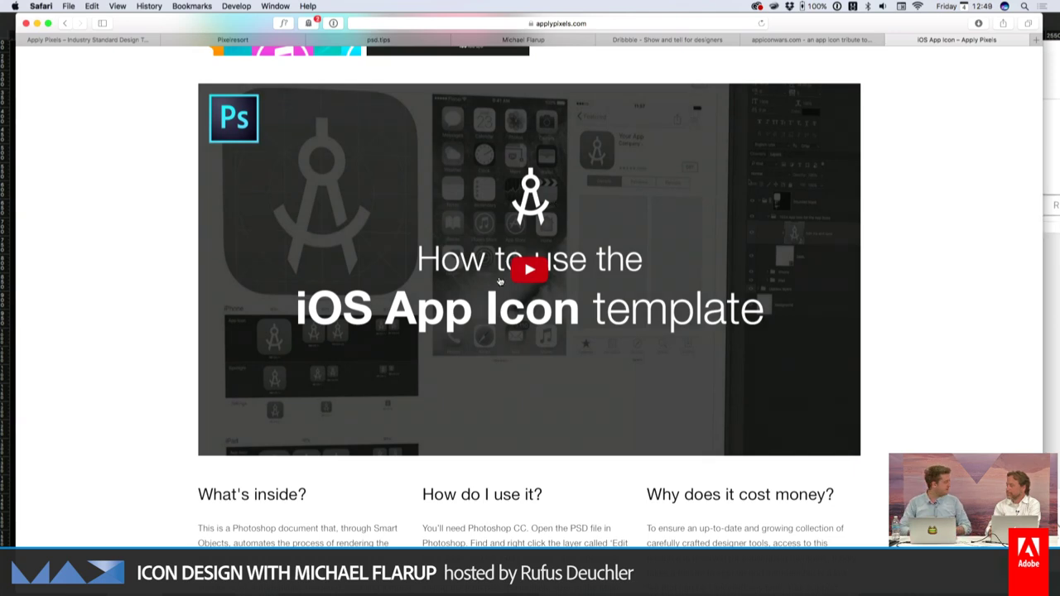
scroll(500, 281, "up", 2)
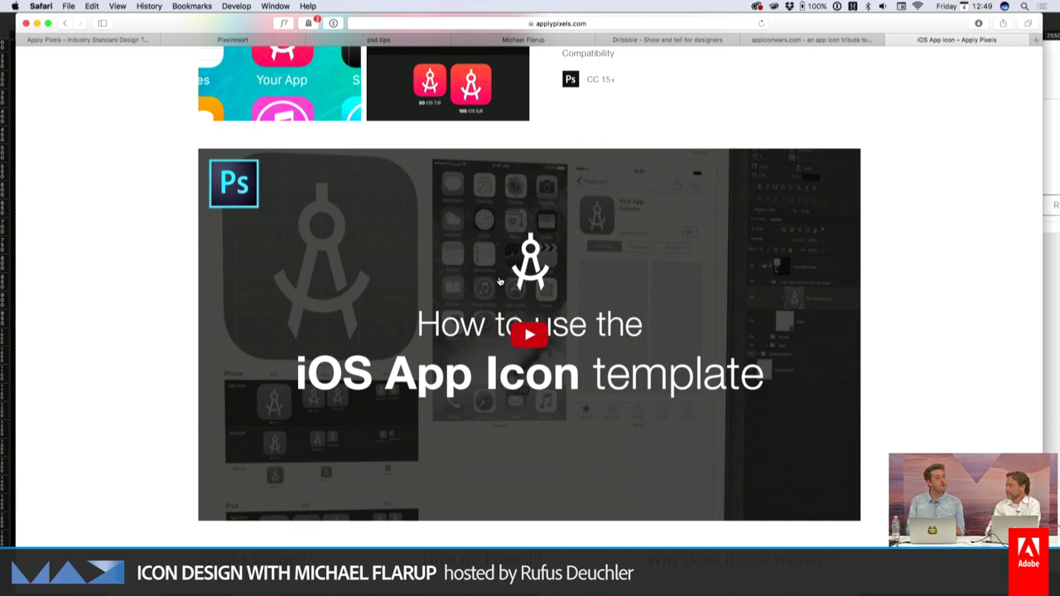
scroll(500, 282, "up", 10)
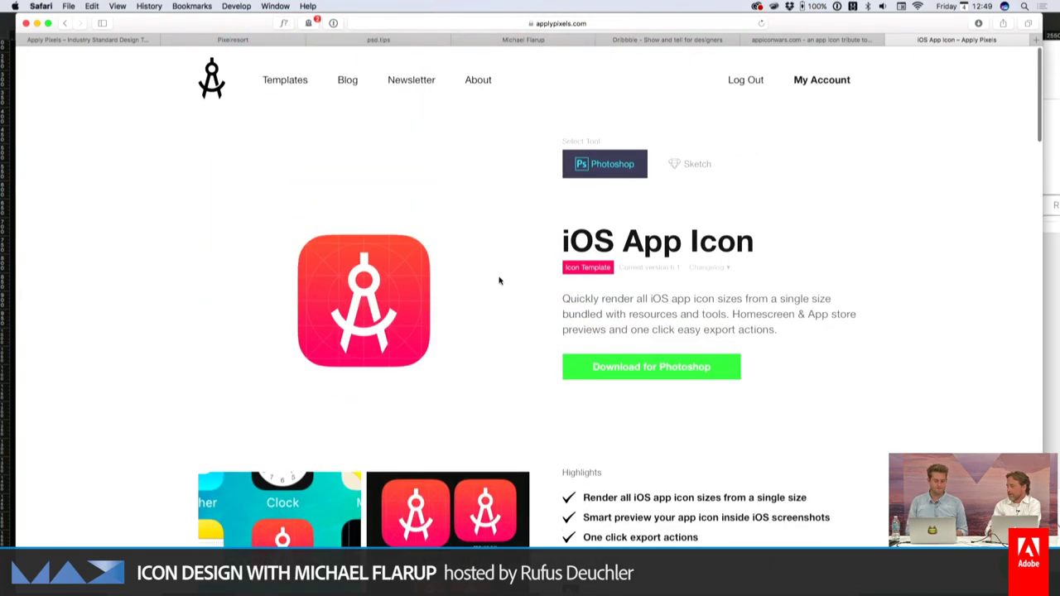
scroll(500, 282, "down", 11)
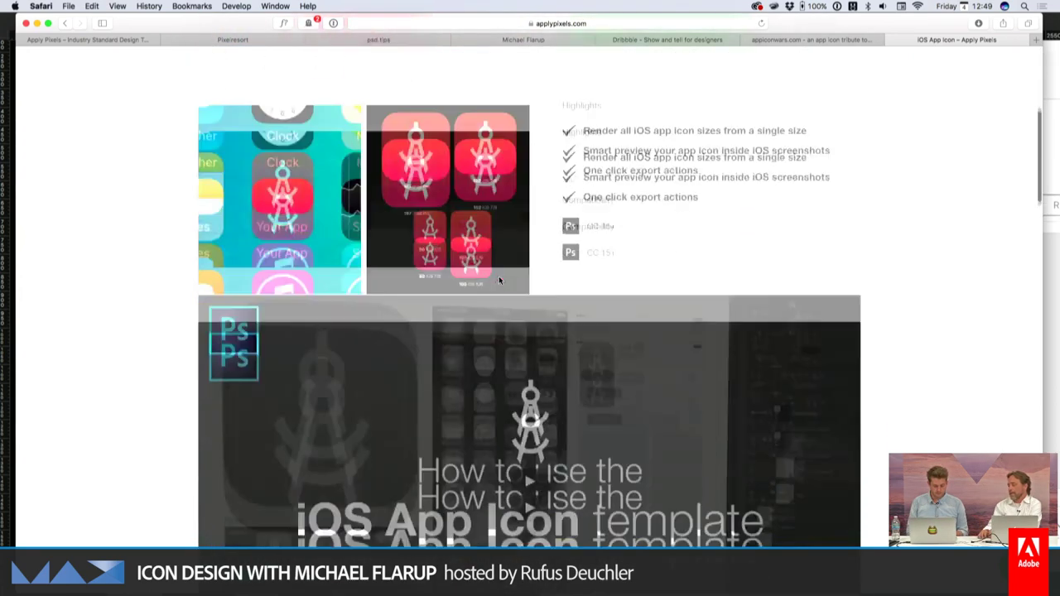